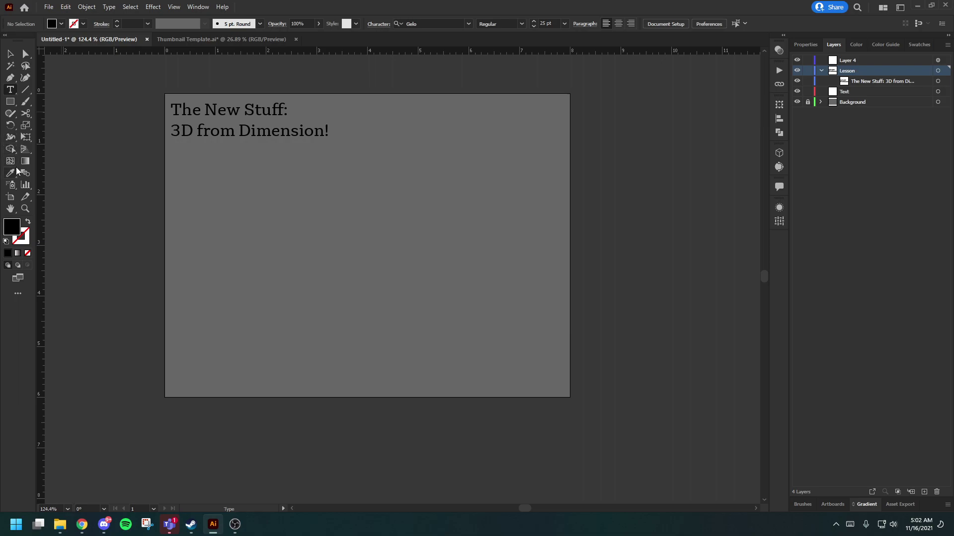
Draw a black circle about 1.6 in across near the middle of the artboard using the Ellipse tool
{"action": "left_click_drag", "start_coordinate": [9, 102], "coordinate": [41, 123]}
{"action": "mouse_move", "coordinate": [292, 225]}
{"action": "left_mouse_down"}
{"action": "mouse_move", "coordinate": [357, 277]}
{"action": "mouse_move", "coordinate": [374, 306]}
{"action": "left_mouse_up"}
{"action": "left_click_drag", "start_coordinate": [428, 215], "coordinate": [377, 297]}
{"action": "key", "text": "ctrl+z"}
Duplicate the circle in place and shift the copy to the right so the two circles partly overlap
{"action": "key", "text": "a"}
{"action": "key", "text": "ctrl+c"}
{"action": "key", "text": "ctrl+f"}
{"action": "key", "text": "l"}
{"action": "key", "text": "a"}
{"action": "key", "text": "shift+Right"}
{"action": "key", "text": "shift+Right"}
{"action": "key", "text": "shift+Right"}
{"action": "key", "text": "shift+Right"}
{"action": "key", "text": "shift+Right"}
{"action": "key", "text": "shift+Right"}
{"action": "key", "text": "shift+Right"}
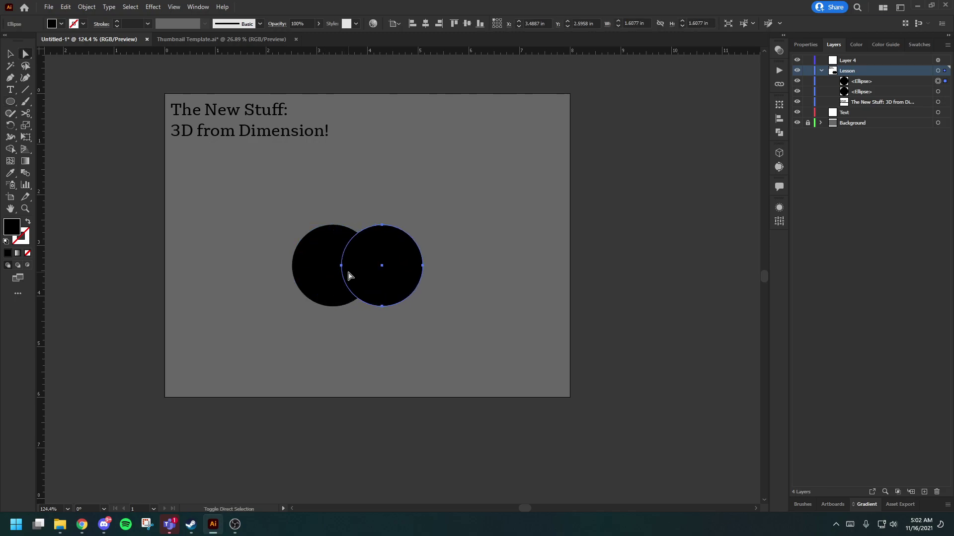
Select both overlapping circles and move them together slightly up and to the right
{"action": "left_click", "coordinate": [10, 149]}
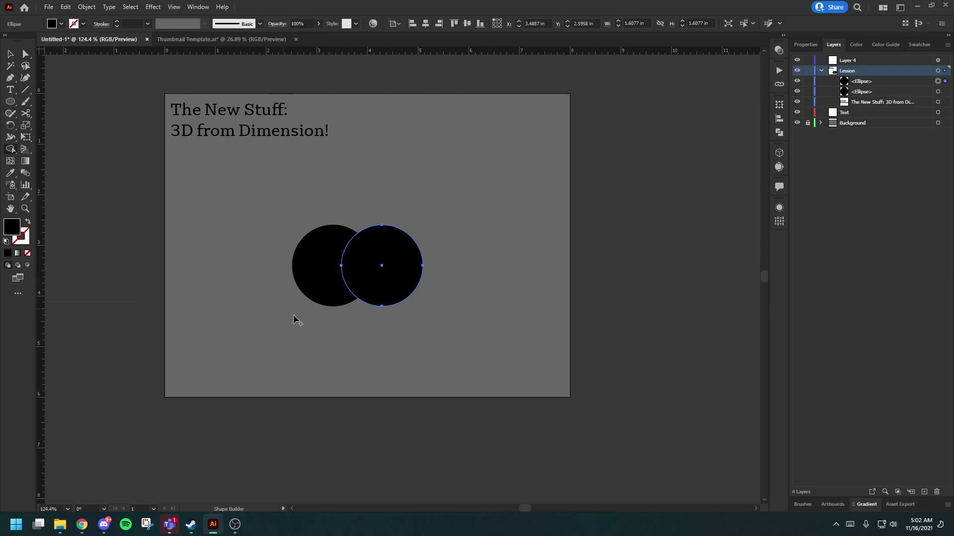
{"action": "left_click", "coordinate": [398, 279]}
{"action": "key", "text": "a"}
{"action": "left_click", "coordinate": [317, 275]}
{"action": "left_click", "coordinate": [392, 275], "text": "shift"}
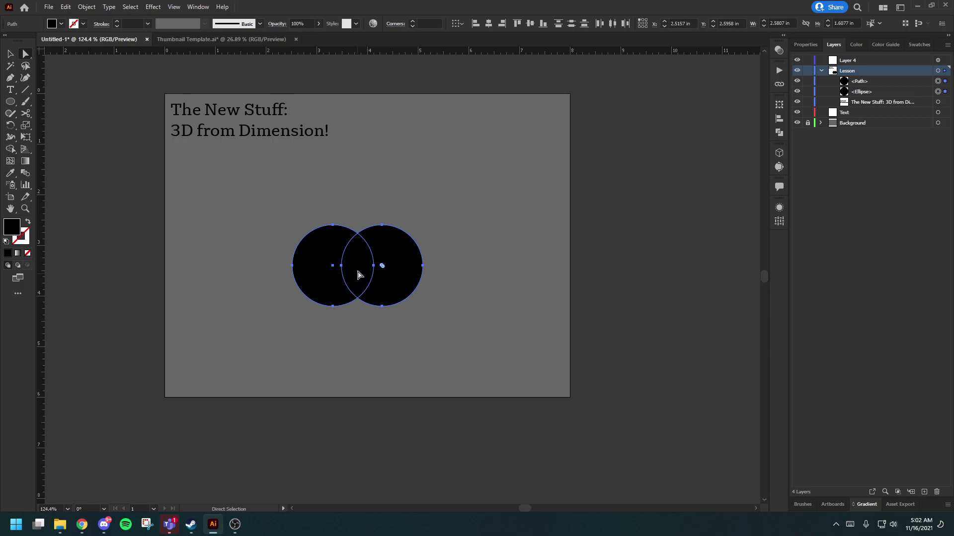
{"action": "left_click_drag", "start_coordinate": [357, 277], "coordinate": [377, 269]}
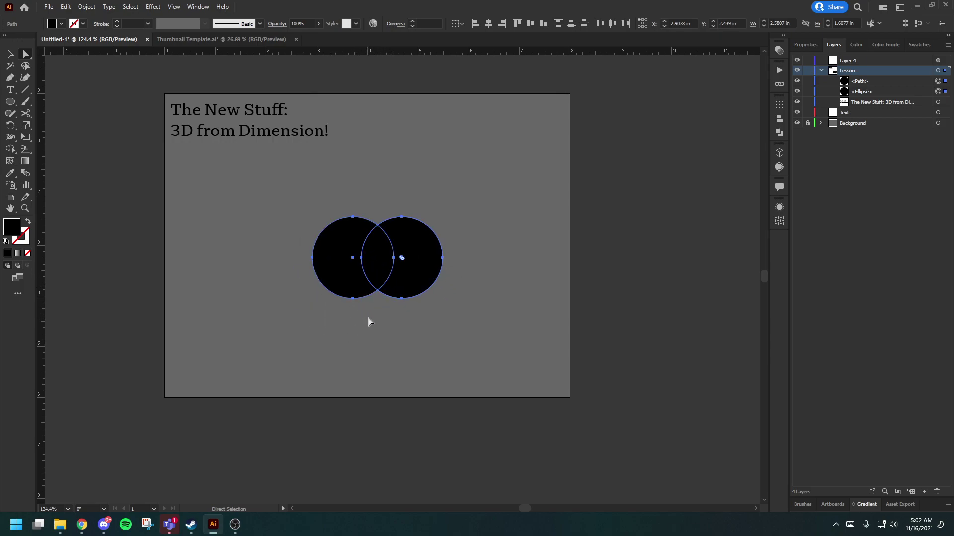
Divide the overlapping circles into separate crescent and lens pieces with the Shape Builder tool, and shift the pieces slightly to the left
{"action": "left_click", "coordinate": [10, 149]}
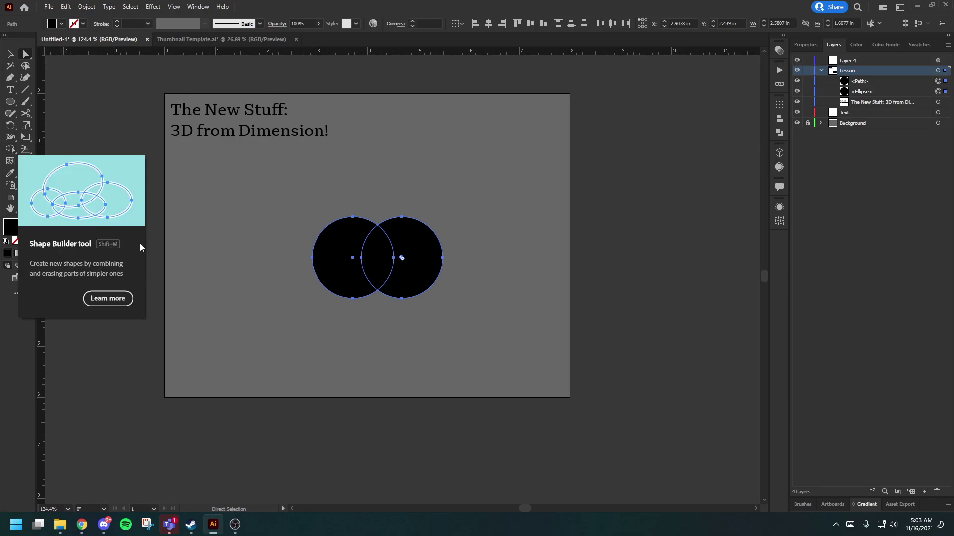
{"action": "mouse_move", "coordinate": [336, 237]}
{"action": "left_mouse_down"}
{"action": "mouse_move", "coordinate": [412, 210]}
{"action": "mouse_move", "coordinate": [426, 294]}
{"action": "mouse_move", "coordinate": [403, 319]}
{"action": "left_mouse_up"}
{"action": "key", "text": "a"}
{"action": "mouse_move", "coordinate": [346, 271]}
{"action": "left_mouse_down"}
{"action": "mouse_move", "coordinate": [311, 277]}
{"action": "mouse_move", "coordinate": [331, 273]}
{"action": "left_mouse_up"}
{"action": "left_click", "coordinate": [326, 272]}
{"action": "left_click", "coordinate": [359, 311]}
{"action": "left_click", "coordinate": [388, 266]}
{"action": "key", "text": "ctrl+z"}
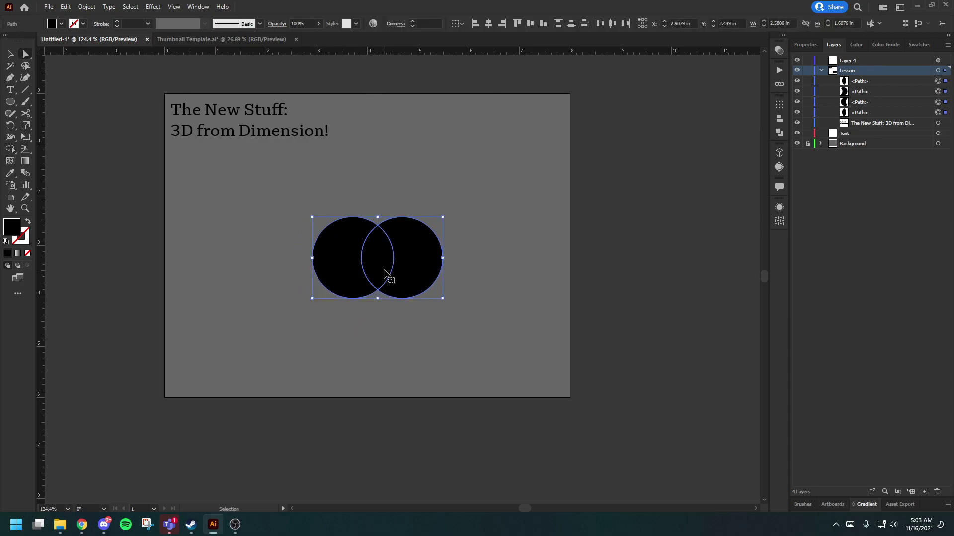
{"action": "key", "text": "ctrl+shift+z"}
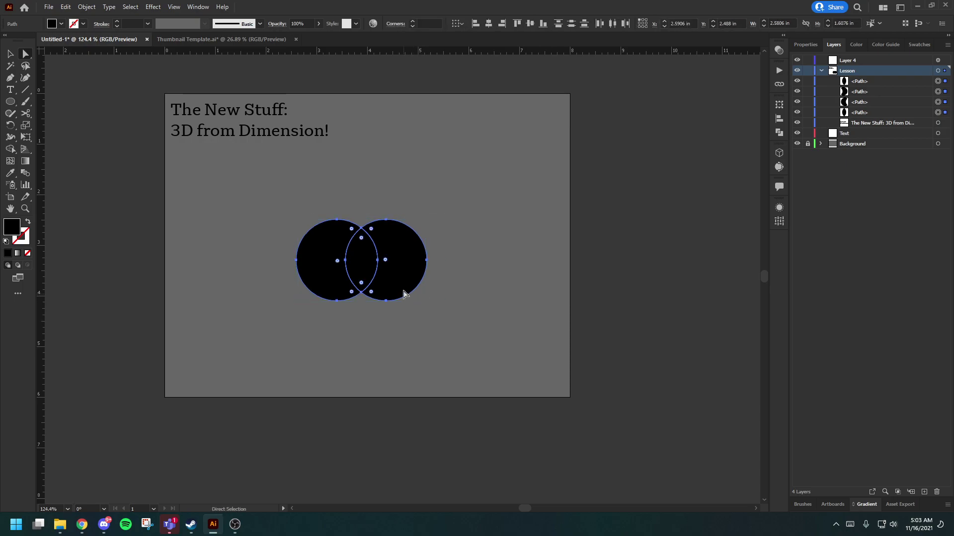
Delete the two outer crescents, leaving only the overlapping lens area
{"action": "left_click", "coordinate": [405, 282]}
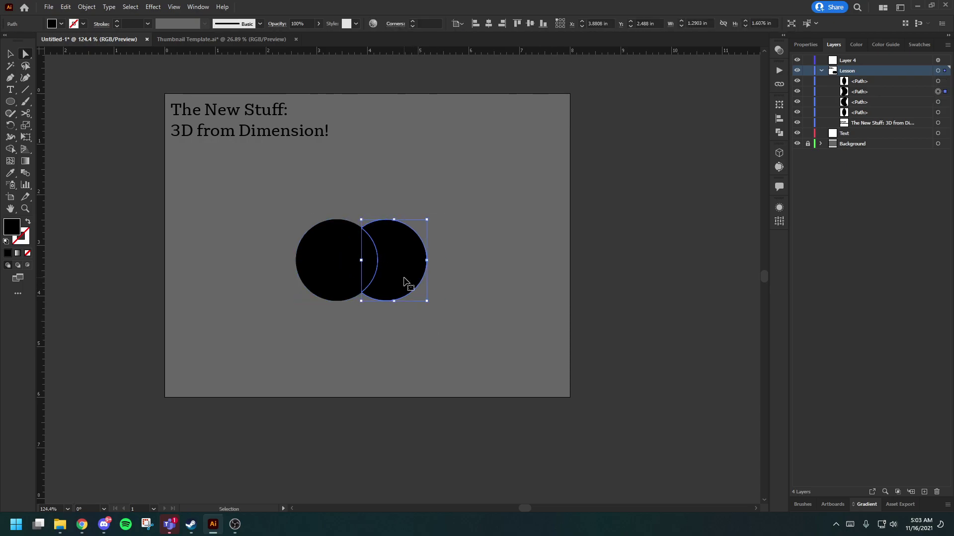
{"action": "key", "text": "Delete"}
{"action": "left_click", "coordinate": [334, 279]}
{"action": "key", "text": "Delete"}
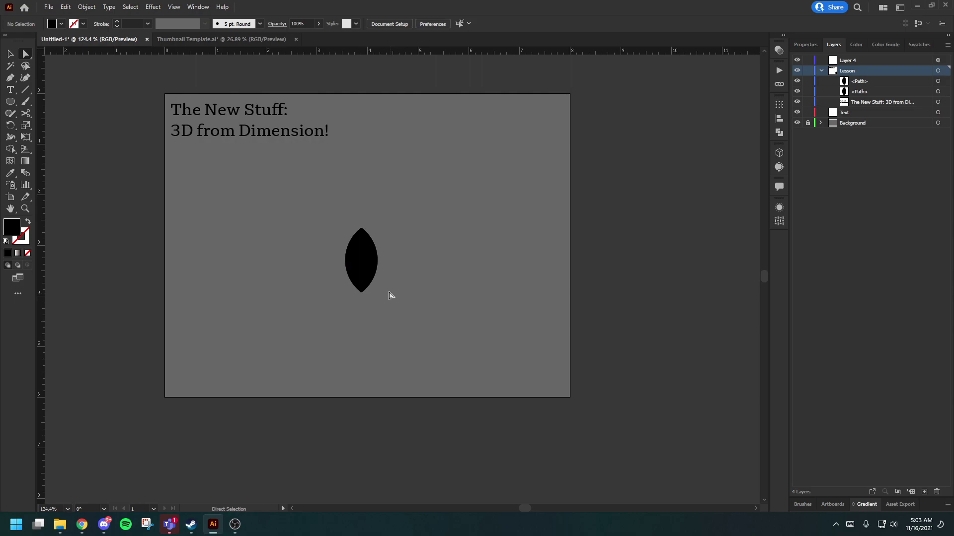
Separate the two stacked lens shapes, delete one of them and move the remaining lens back toward the middle
{"action": "mouse_move", "coordinate": [372, 267]}
{"action": "left_mouse_down"}
{"action": "mouse_move", "coordinate": [341, 303]}
{"action": "mouse_move", "coordinate": [302, 277]}
{"action": "mouse_move", "coordinate": [431, 289]}
{"action": "mouse_move", "coordinate": [361, 272]}
{"action": "left_mouse_up"}
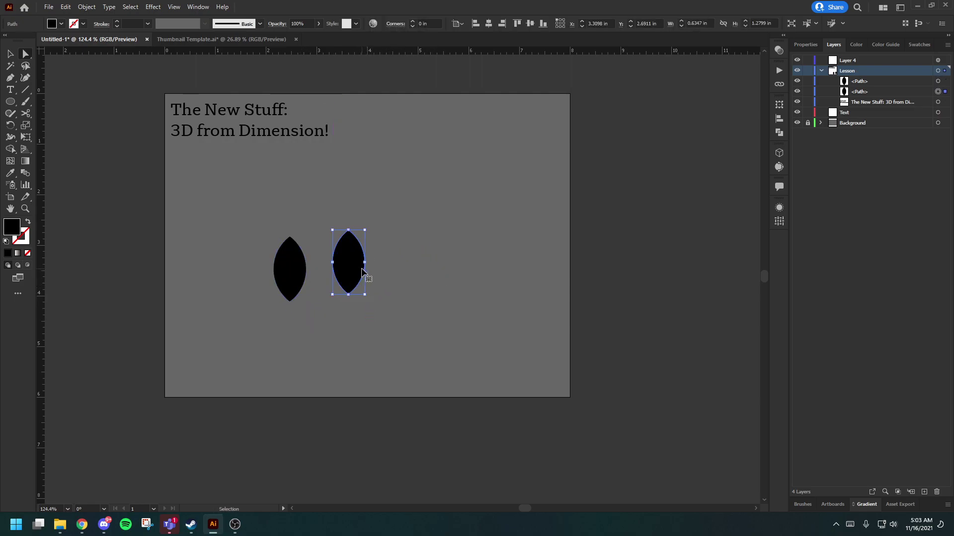
{"action": "key", "text": "Delete"}
{"action": "left_click_drag", "start_coordinate": [283, 272], "coordinate": [331, 262]}
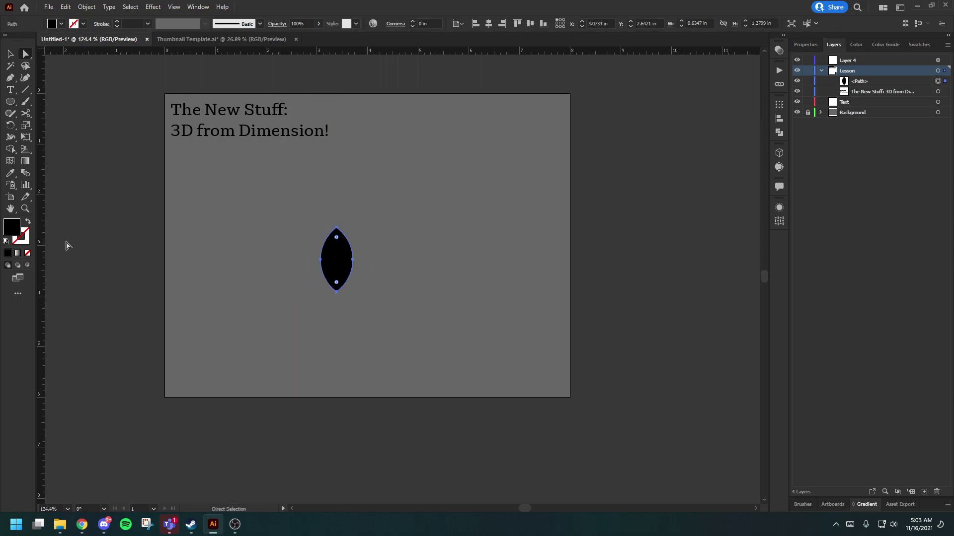
Swap the lens's fill and stroke so it is only a black outline, and move it up and to the right
{"action": "left_click", "coordinate": [27, 223]}
{"action": "key", "text": "z"}
{"action": "left_click", "coordinate": [401, 257]}
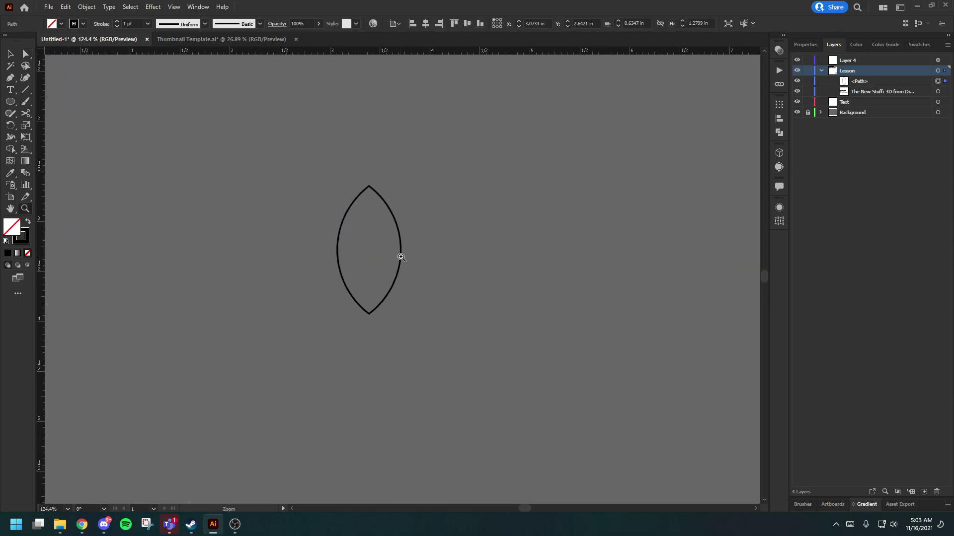
{"action": "left_click", "coordinate": [403, 238]}
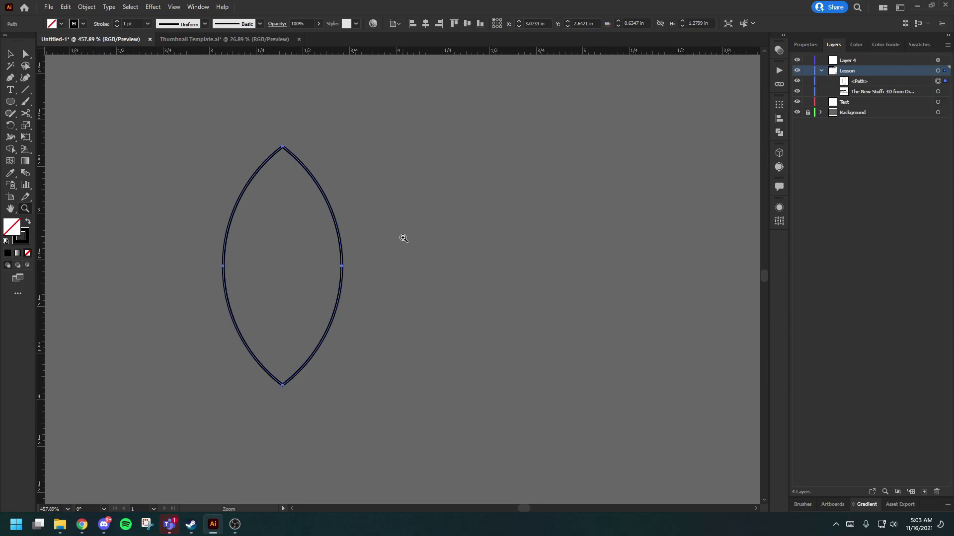
{"action": "left_click_drag", "start_coordinate": [407, 245], "coordinate": [300, 245]}
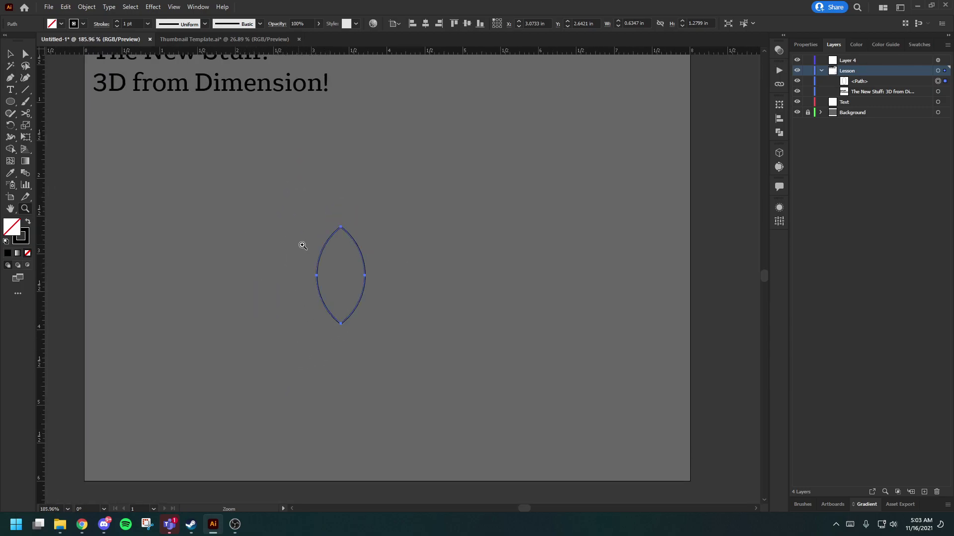
{"action": "scroll", "coordinate": [300, 245], "scroll_direction": "left", "scroll_amount": 1}
{"action": "key", "text": "a"}
{"action": "left_click_drag", "start_coordinate": [353, 230], "coordinate": [427, 175]}
{"action": "scroll", "coordinate": [425, 159], "scroll_direction": "up", "scroll_amount": 1}
{"action": "scroll", "coordinate": [487, 162], "scroll_direction": "up", "scroll_amount": 2}
Start a Transform effect on the lens with a 10° rotation and 0.125 in horizontal and vertical moves
{"action": "left_click", "coordinate": [154, 7]}
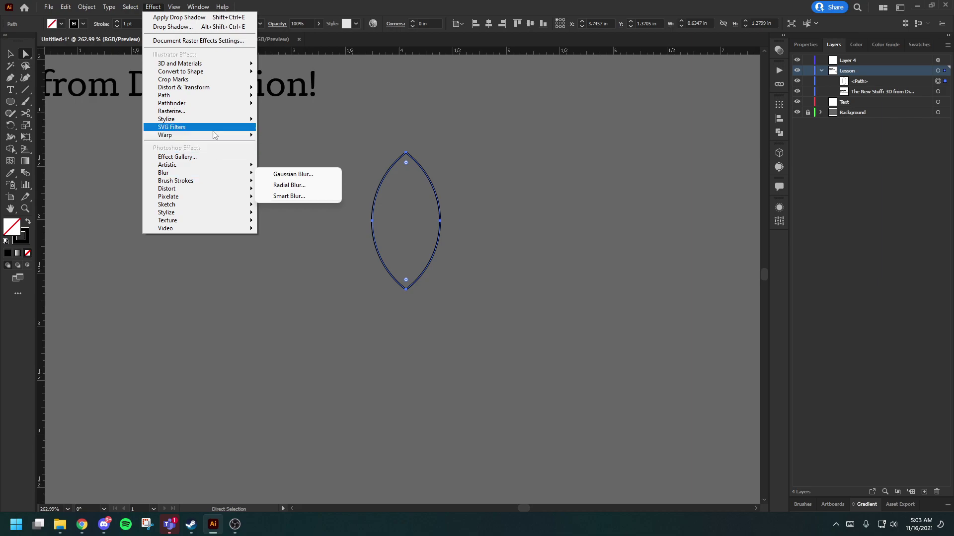
{"action": "mouse_move", "coordinate": [213, 88]}
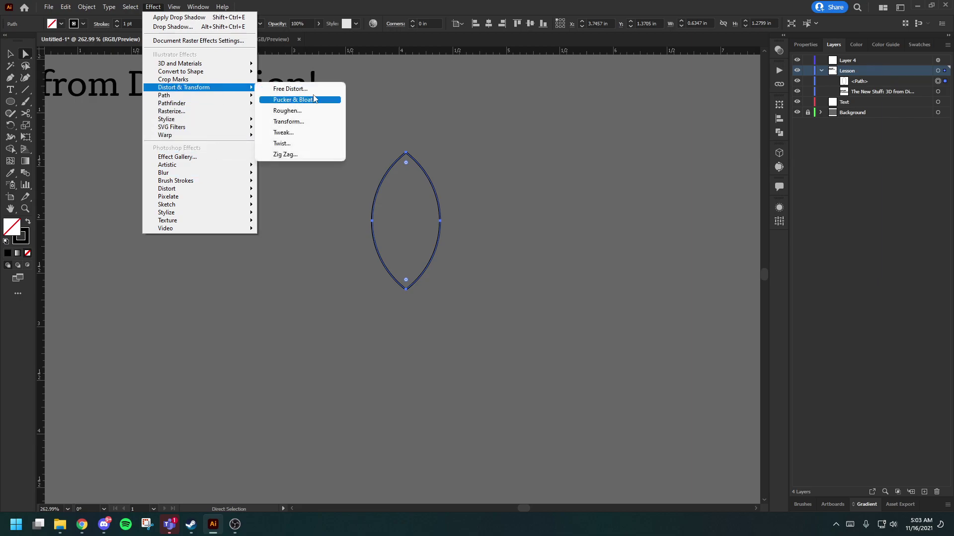
{"action": "left_click", "coordinate": [288, 122]}
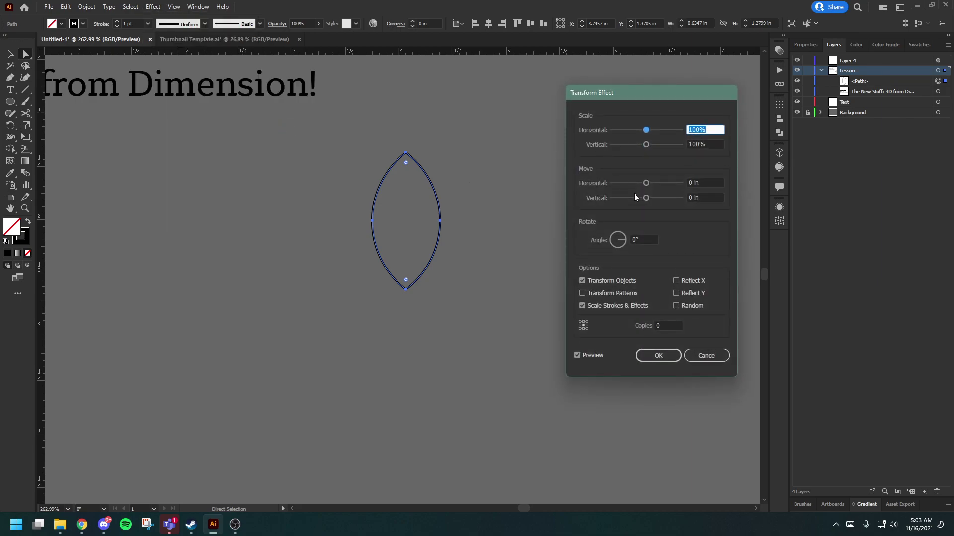
{"action": "left_click", "coordinate": [634, 239]}
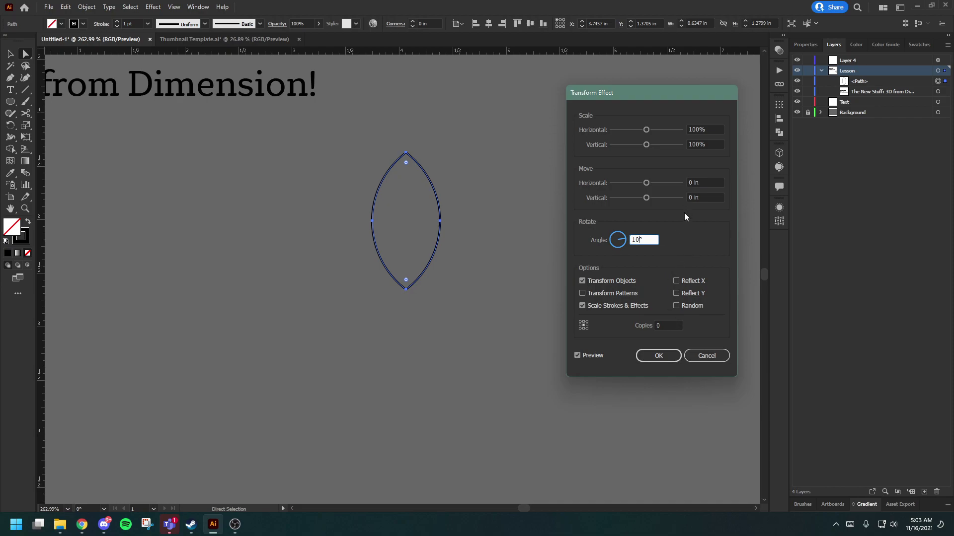
{"action": "left_click", "coordinate": [692, 183]}
{"action": "type", "text": "0.125"}
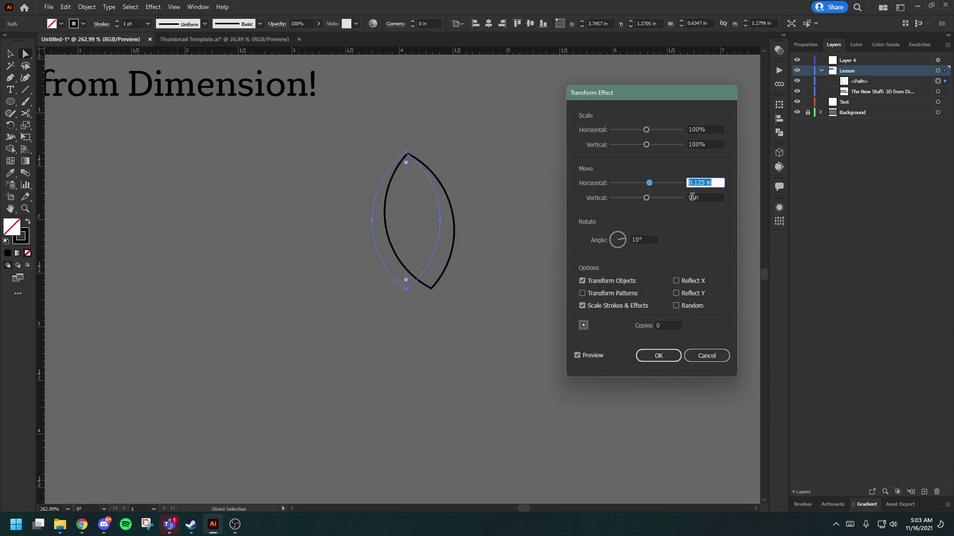
{"action": "key", "text": "Tab"}
{"action": "type", "text": "0.125"}
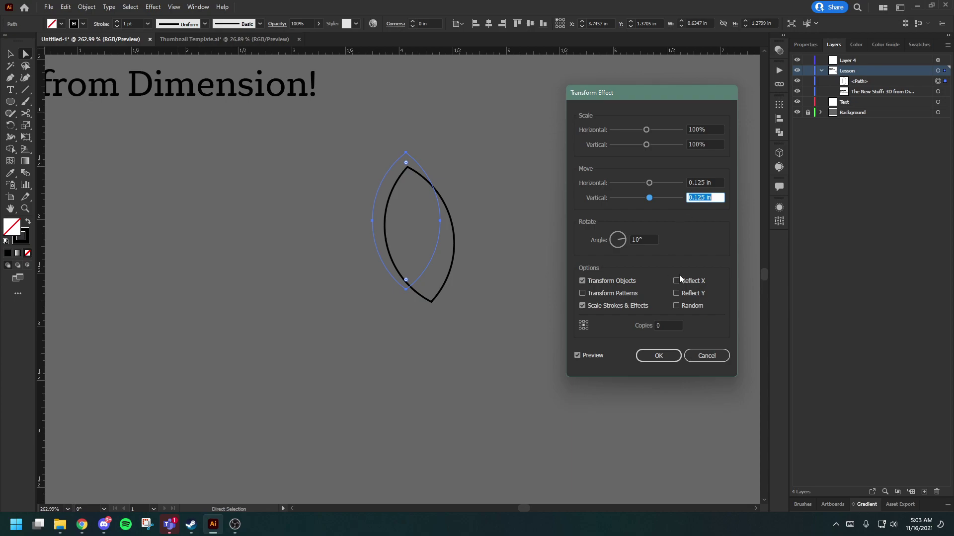
Set the Transform effect to 35 copies and apply it to form a full ring
{"action": "left_click", "coordinate": [660, 325]}
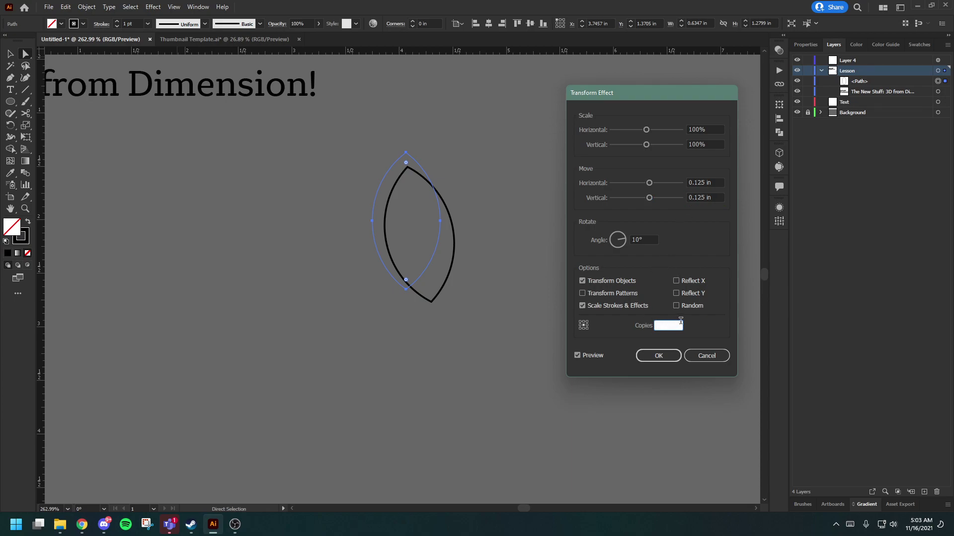
{"action": "left_click", "coordinate": [650, 238]}
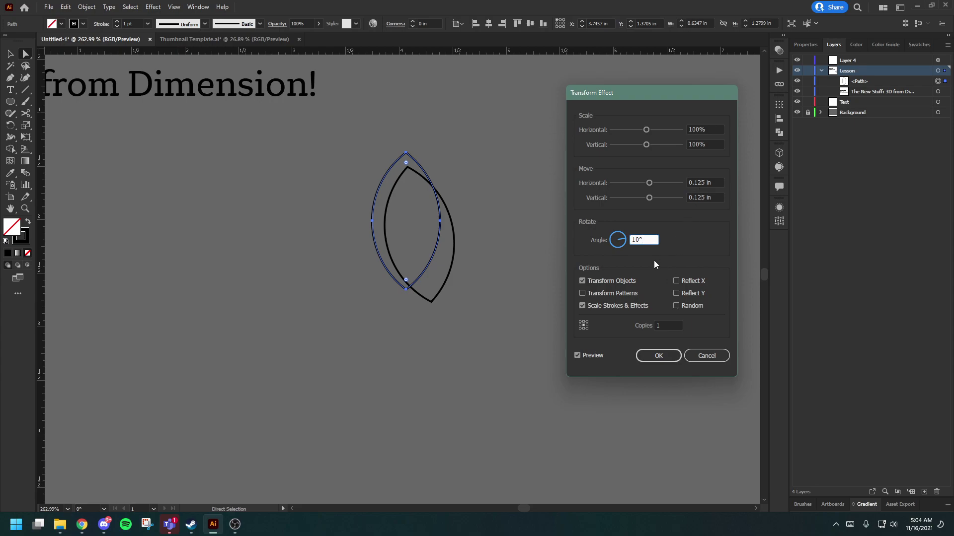
{"action": "left_click", "coordinate": [658, 326]}
{"action": "type", "text": "35"}
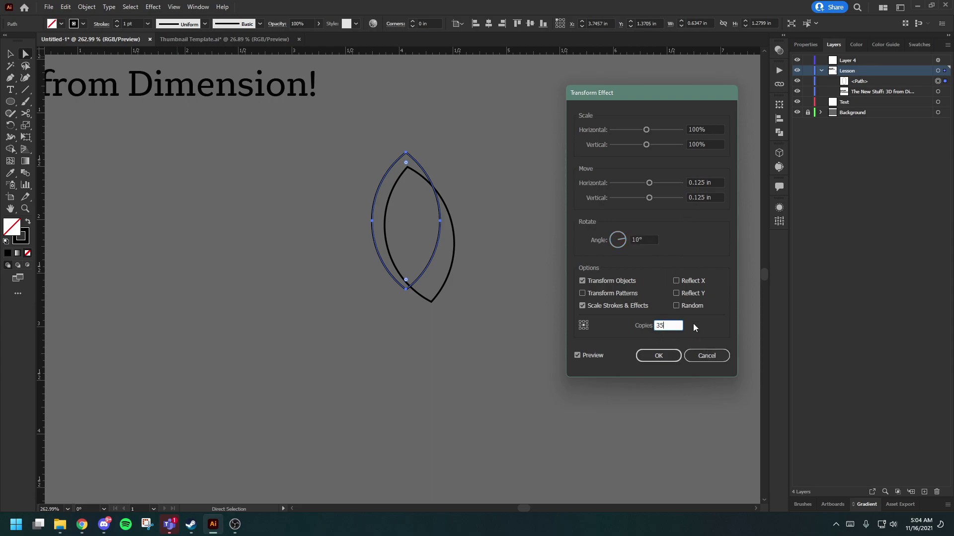
{"action": "left_click", "coordinate": [647, 239]}
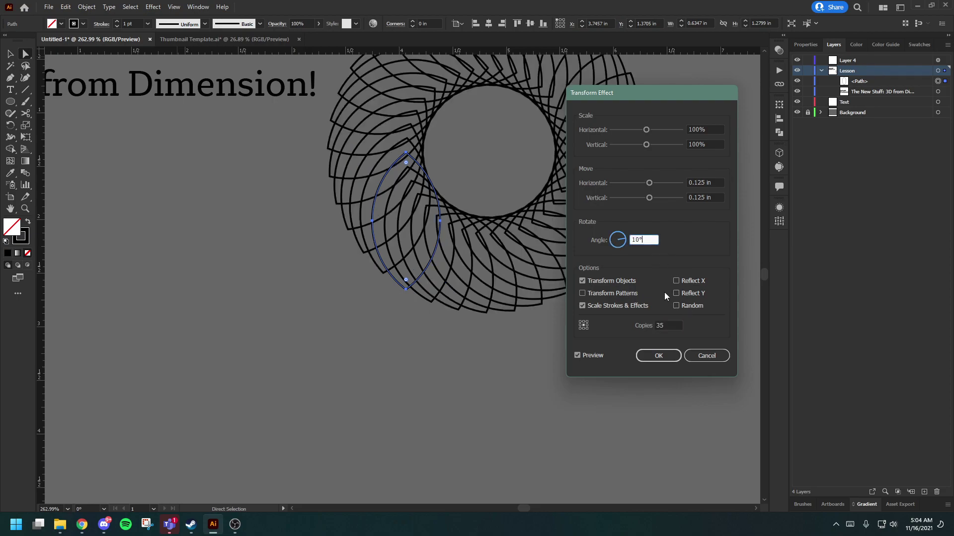
{"action": "left_click", "coordinate": [659, 356]}
Move the ring down and to the left, and rotate its base lens clockwise so the petals radiate outward
{"action": "scroll", "coordinate": [532, 189], "scroll_direction": "up", "scroll_amount": 4}
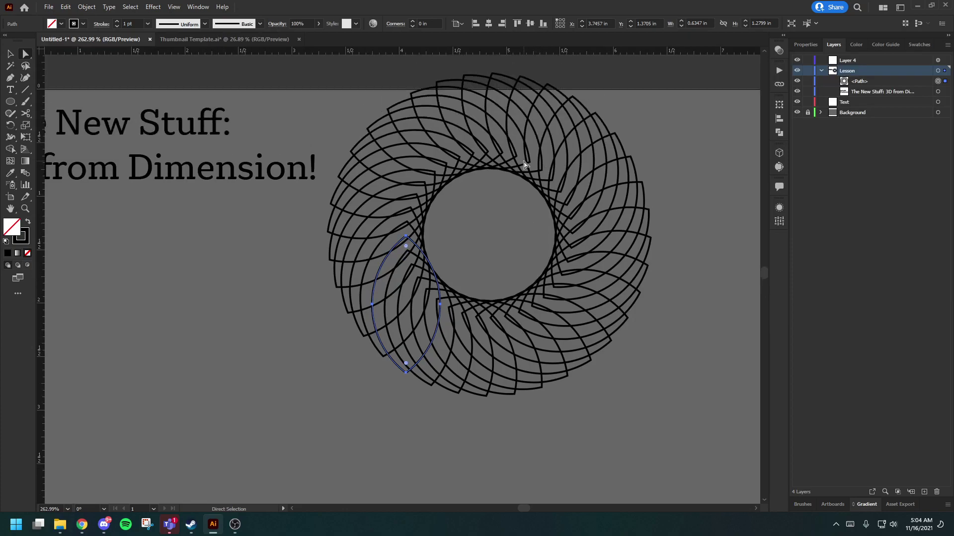
{"action": "key", "text": "v"}
{"action": "left_click", "coordinate": [508, 130]}
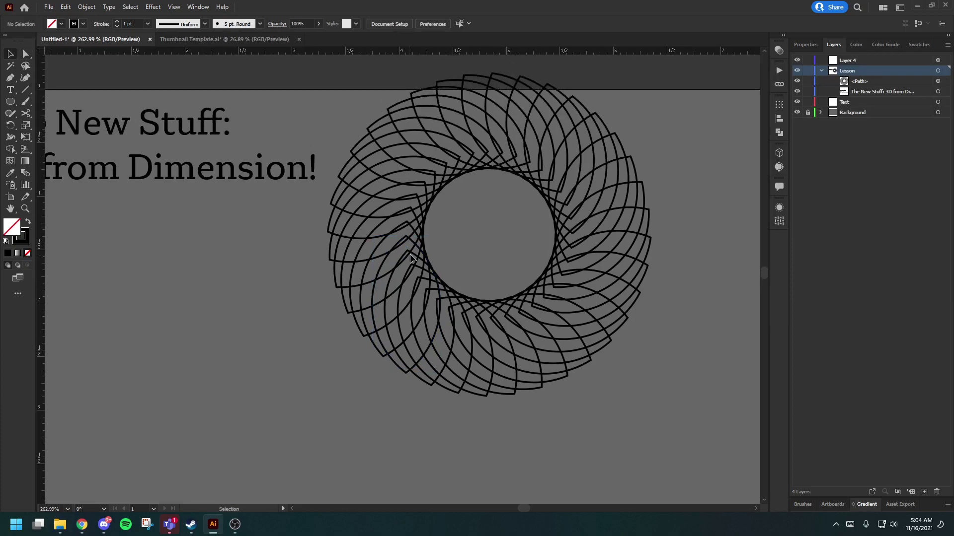
{"action": "left_click_drag", "start_coordinate": [419, 254], "coordinate": [359, 381]}
{"action": "scroll", "coordinate": [380, 298], "scroll_direction": "down", "scroll_amount": 3}
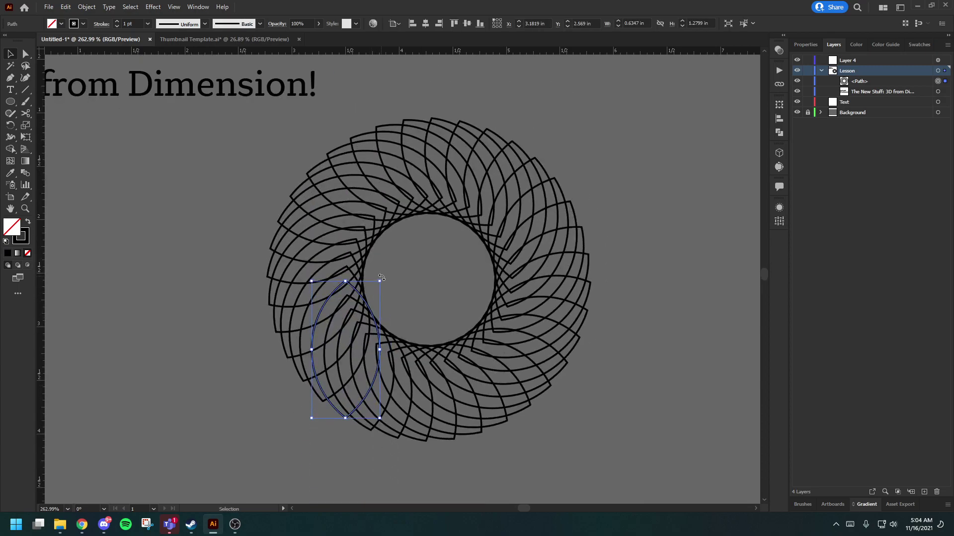
{"action": "left_click_drag", "start_coordinate": [381, 277], "coordinate": [452, 331]}
{"action": "scroll", "coordinate": [483, 320], "scroll_direction": "down", "scroll_amount": 3}
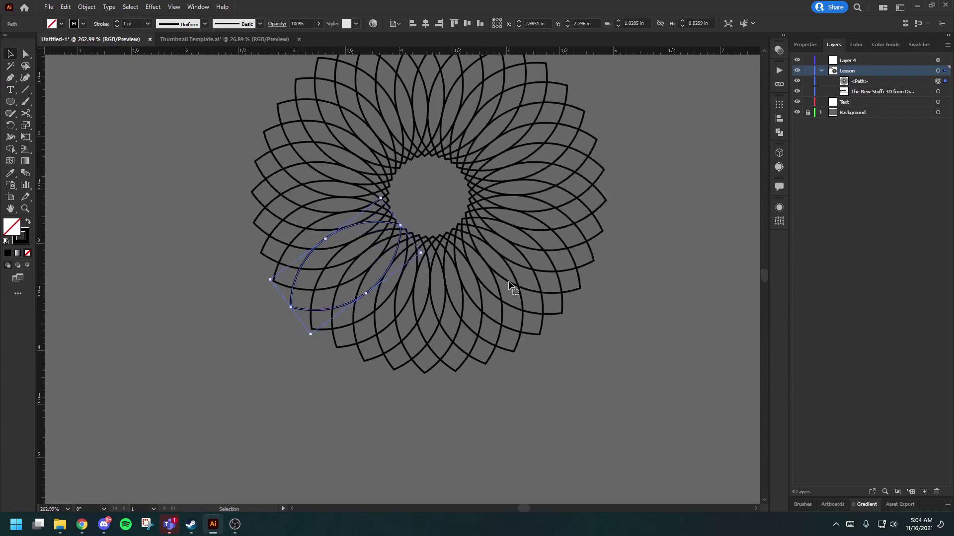
{"action": "left_click", "coordinate": [458, 329]}
{"action": "key", "text": "a"}
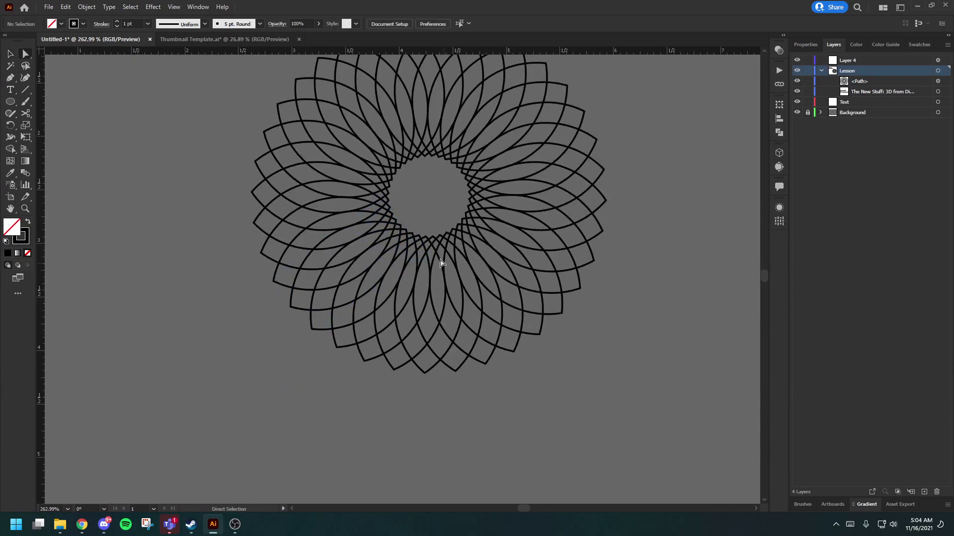
{"action": "left_click_drag", "start_coordinate": [354, 294], "coordinate": [347, 330]}
{"action": "key", "text": "ctrl+z"}
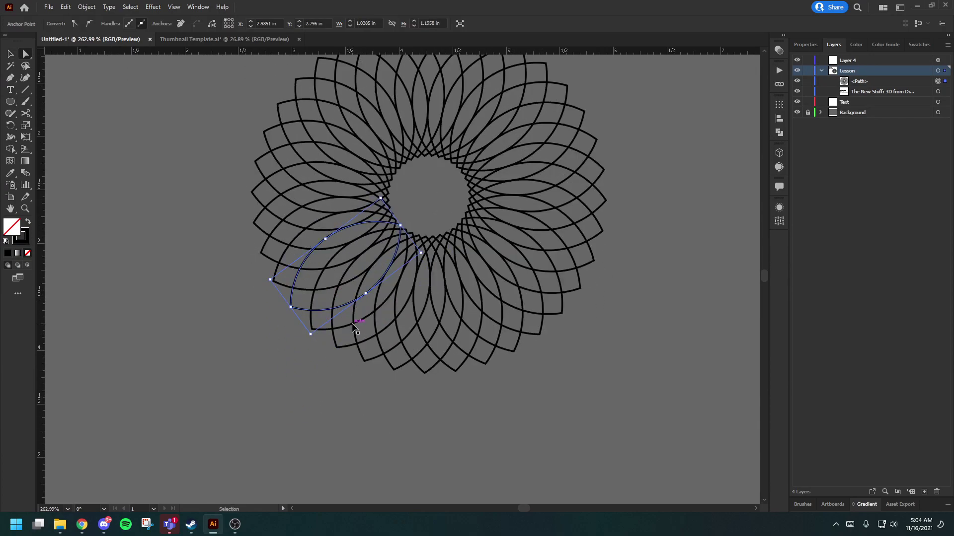
Move the whole flower pattern within the artboard so it sits just below and right of the centre
{"action": "scroll", "coordinate": [318, 340], "scroll_direction": "up", "scroll_amount": 2}
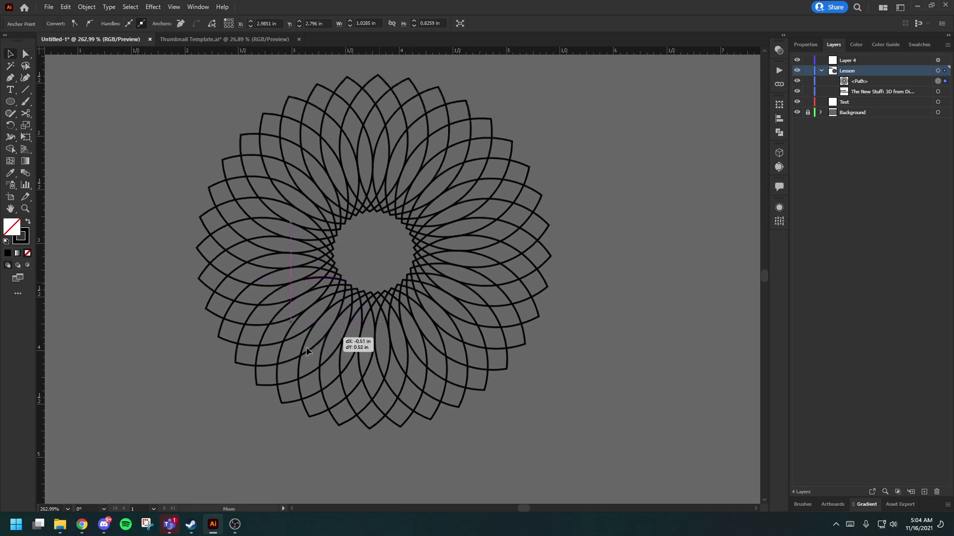
{"action": "key", "text": "z"}
{"action": "left_click", "coordinate": [251, 358], "text": "alt"}
{"action": "left_click_drag", "start_coordinate": [251, 358], "coordinate": [409, 339]}
{"action": "key", "text": "a"}
Expand the appearance of the flower pattern into a group of real paths and deselect it
{"action": "right_click", "coordinate": [408, 336]}
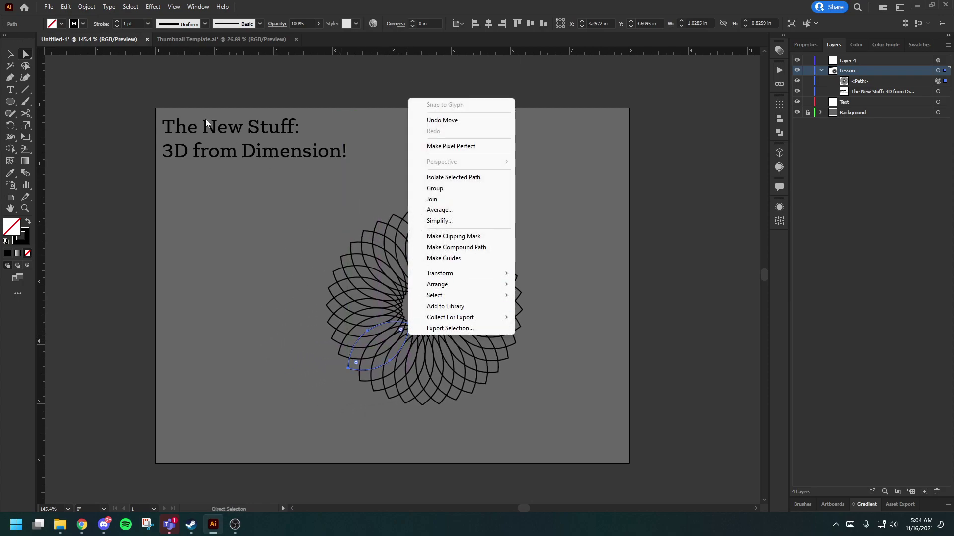
{"action": "left_click", "coordinate": [86, 6]}
{"action": "left_click", "coordinate": [118, 141]}
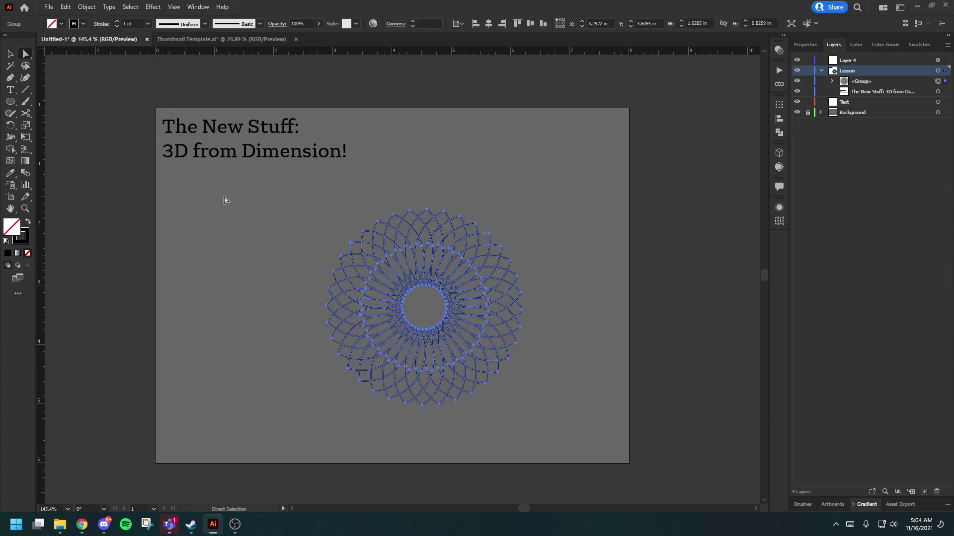
{"action": "left_click", "coordinate": [560, 345]}
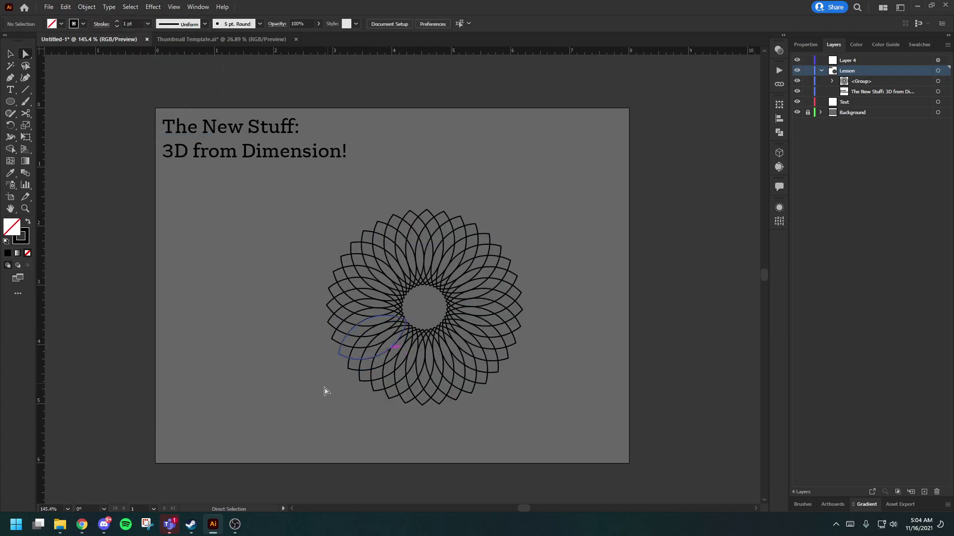
{"action": "key", "text": "v"}
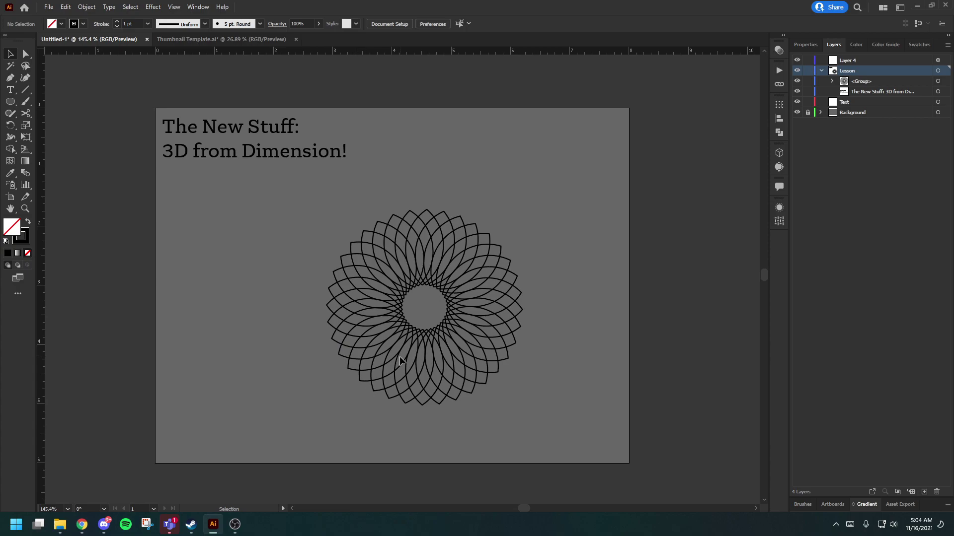
{"action": "left_click", "coordinate": [398, 353]}
{"action": "double_click", "coordinate": [398, 352]}
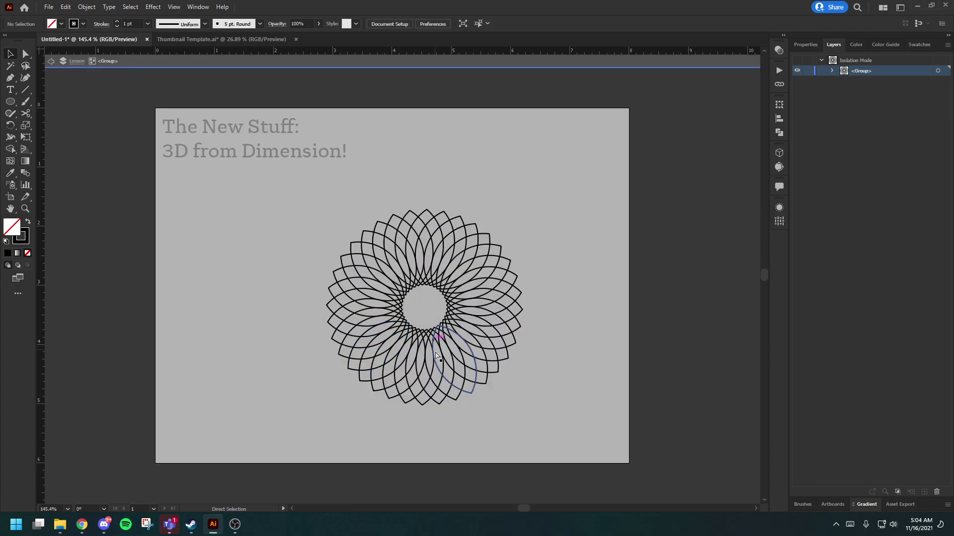
{"action": "key", "text": "Escape"}
Move the flower pattern to the right so it straddles the artboard's right edge
{"action": "left_click_drag", "start_coordinate": [406, 343], "coordinate": [615, 315]}
{"action": "key", "text": "ctrl"}
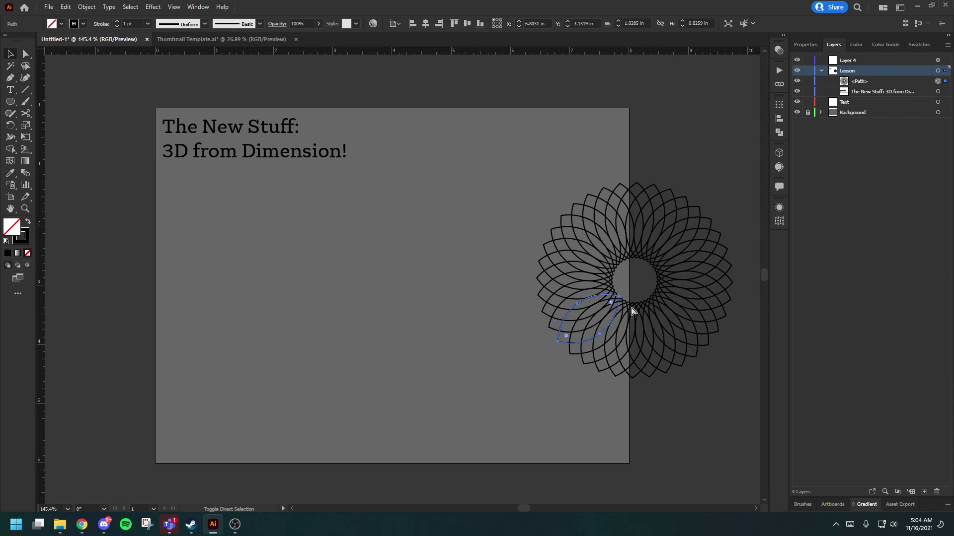
{"action": "left_click", "coordinate": [608, 345]}
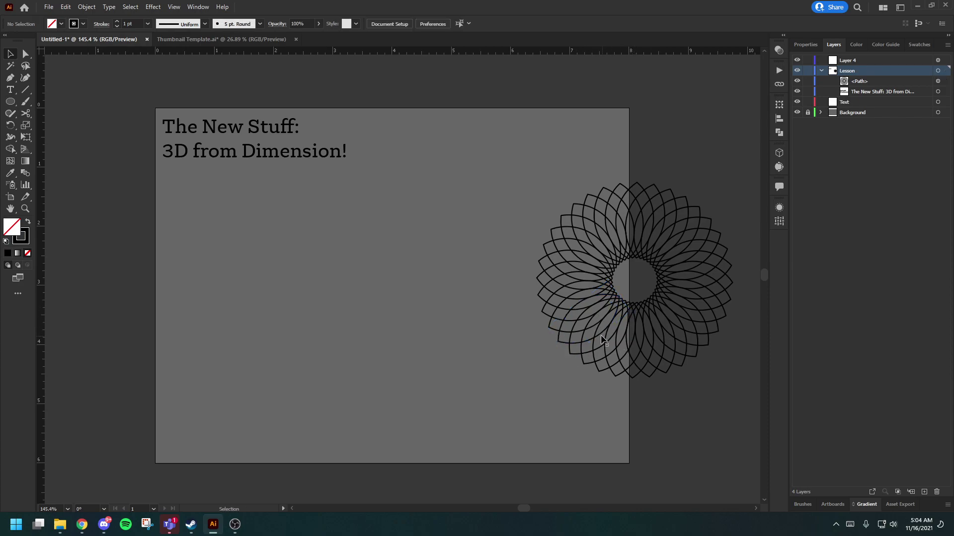
{"action": "key", "text": "ctrl+z"}
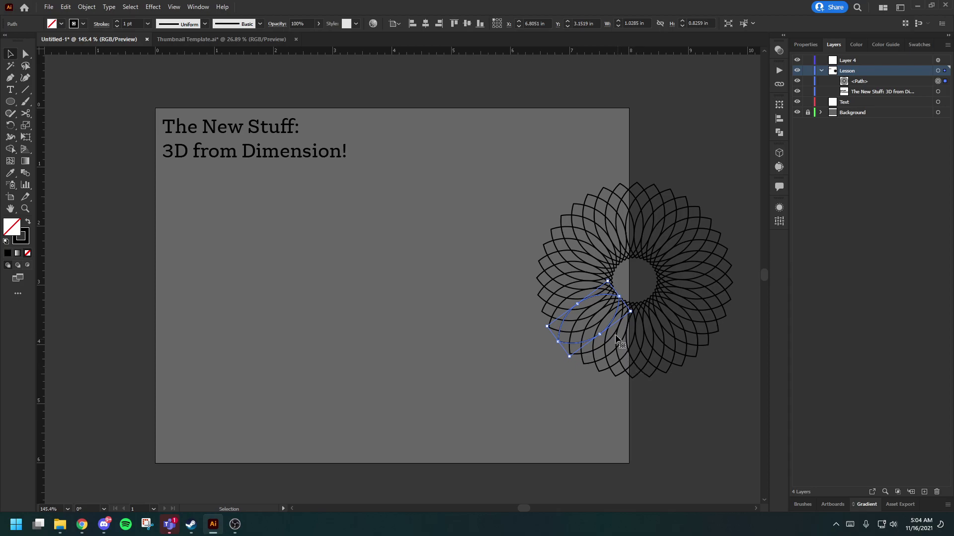
Expand the appearance of the moved flower pattern into grouped paths and deselect it
{"action": "left_click", "coordinate": [88, 8]}
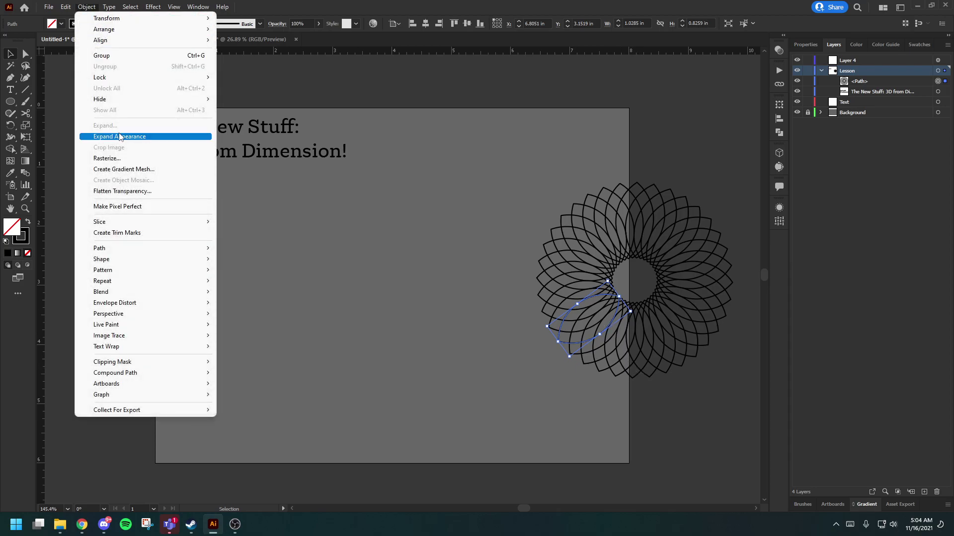
{"action": "left_click", "coordinate": [119, 136]}
{"action": "left_click", "coordinate": [418, 319]}
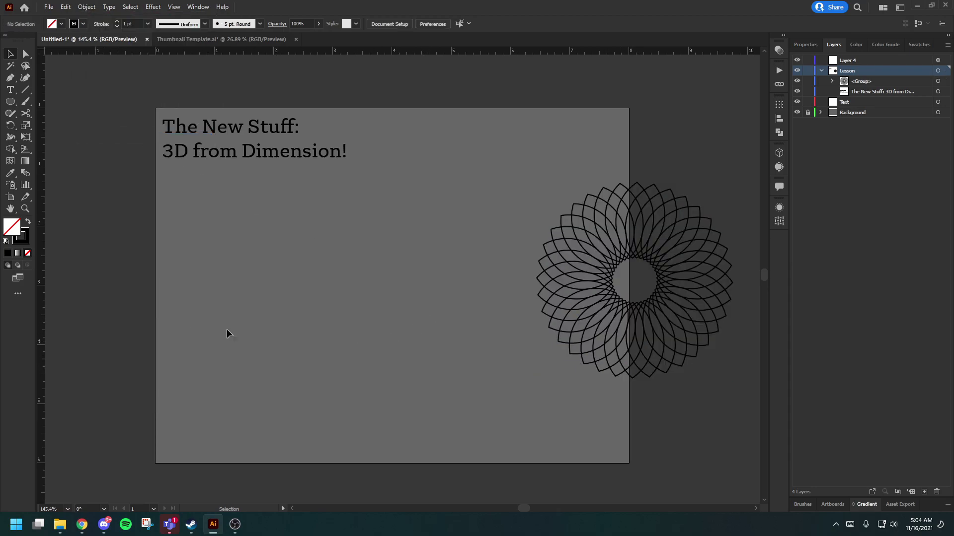
Add a point text line reading "3d HYPE" near the middle of the artboard
{"action": "left_click", "coordinate": [10, 90]}
{"action": "left_click_drag", "start_coordinate": [189, 217], "coordinate": [392, 299]}
{"action": "key", "text": "ctrl+z"}
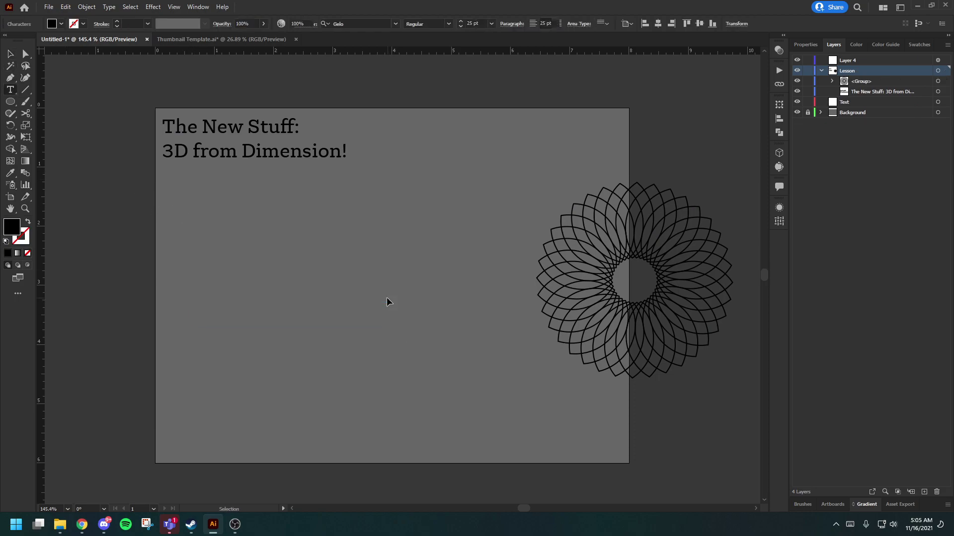
{"action": "left_click", "coordinate": [336, 281]}
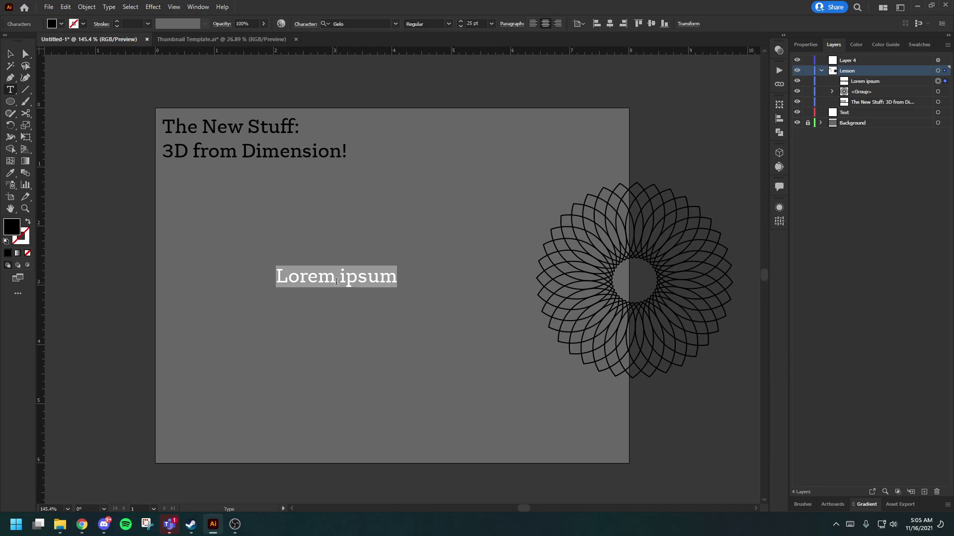
{"action": "type", "text": "#d"}
{"action": "key", "text": "BackSpace"}
{"action": "key", "text": "BackSpace"}
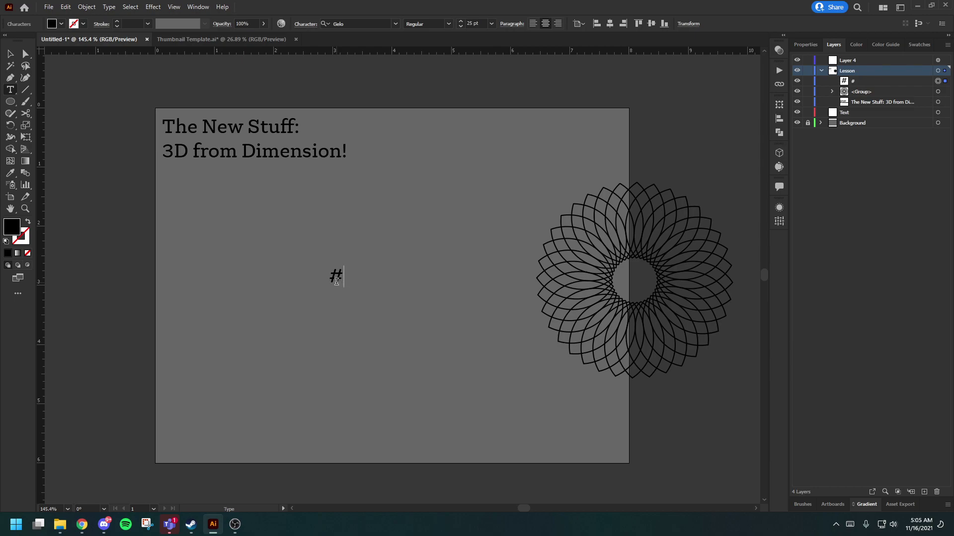
{"action": "type", "text": "3d Hype"}
{"action": "key", "text": "BackSpace"}
{"action": "key", "text": "BackSpace"}
{"action": "key", "text": "BackSpace"}
{"action": "type", "text": "YPE"}
Correct the text line to read "3D HYPE!!" and finish editing it
{"action": "left_click_drag", "start_coordinate": [313, 274], "coordinate": [319, 275]}
{"action": "type", "text": "D"}
{"action": "left_click", "coordinate": [377, 272]}
{"action": "type", "text": "!!"}
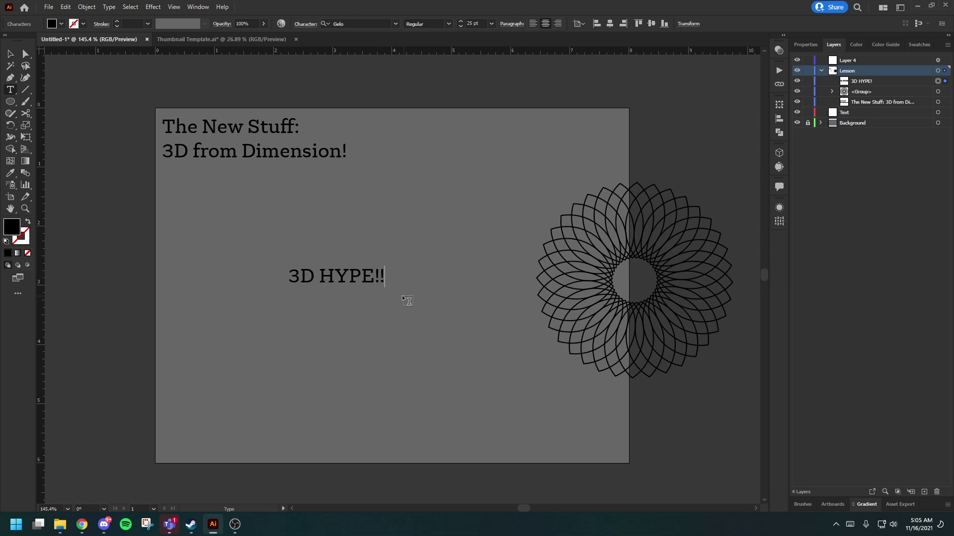
{"action": "key", "text": "Escape"}
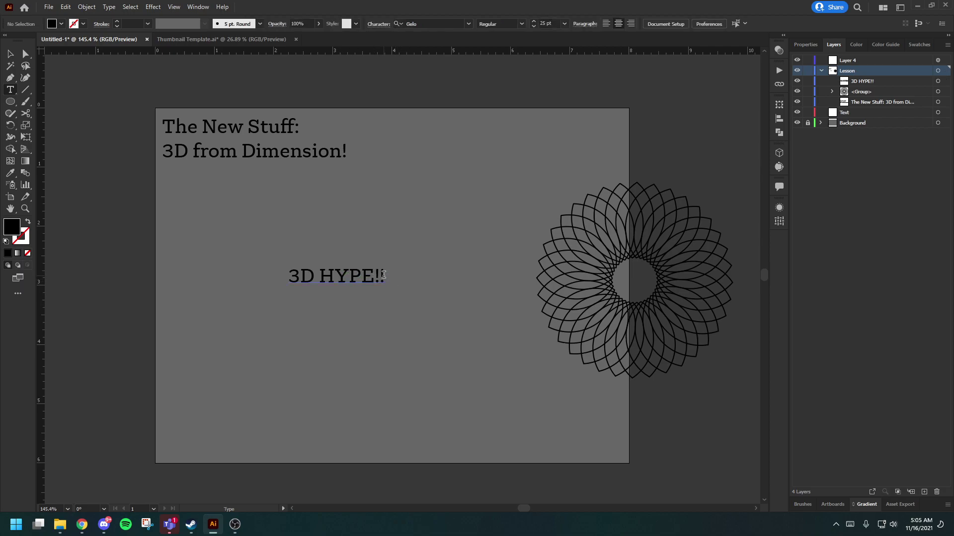
Set the font of the "3D HYPE!!" text to Chuck and deselect it
{"action": "left_click_drag", "start_coordinate": [383, 275], "coordinate": [289, 276]}
{"action": "left_click", "coordinate": [398, 22]}
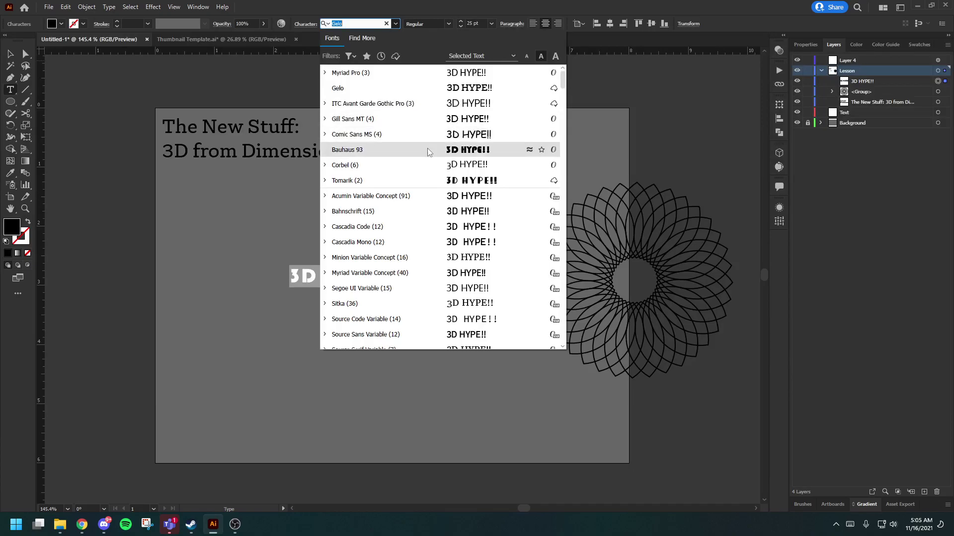
{"action": "scroll", "coordinate": [427, 148], "scroll_direction": "down", "scroll_amount": 10}
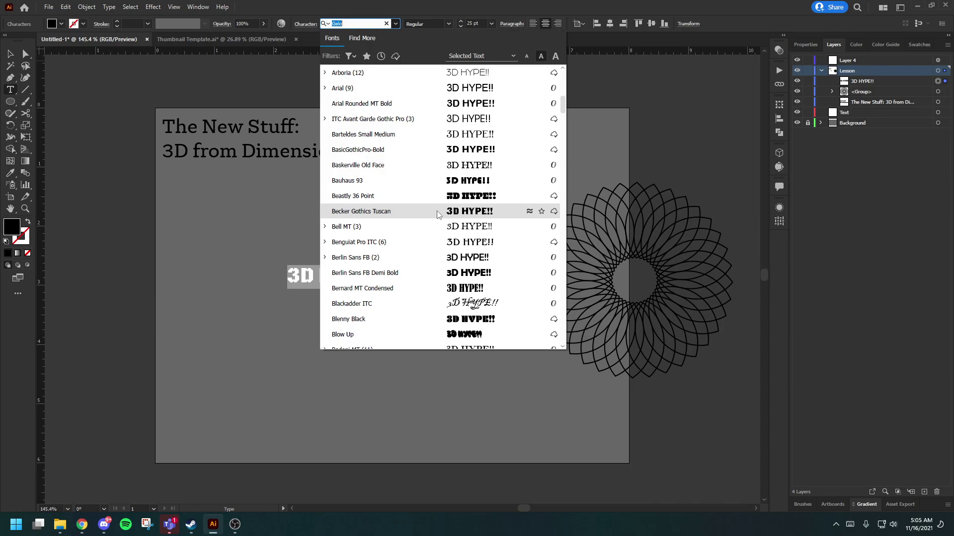
{"action": "scroll", "coordinate": [436, 211], "scroll_direction": "down", "scroll_amount": 2}
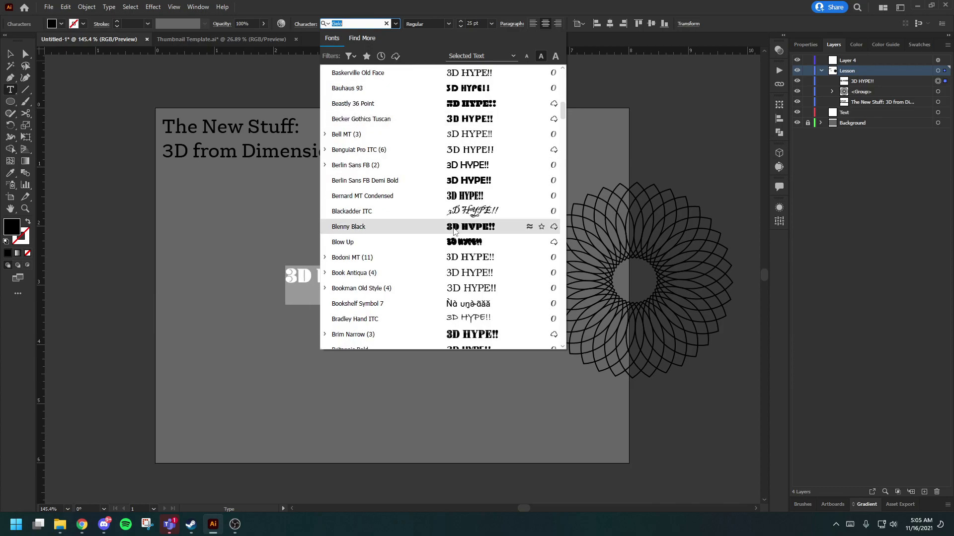
{"action": "scroll", "coordinate": [454, 232], "scroll_direction": "down", "scroll_amount": 8}
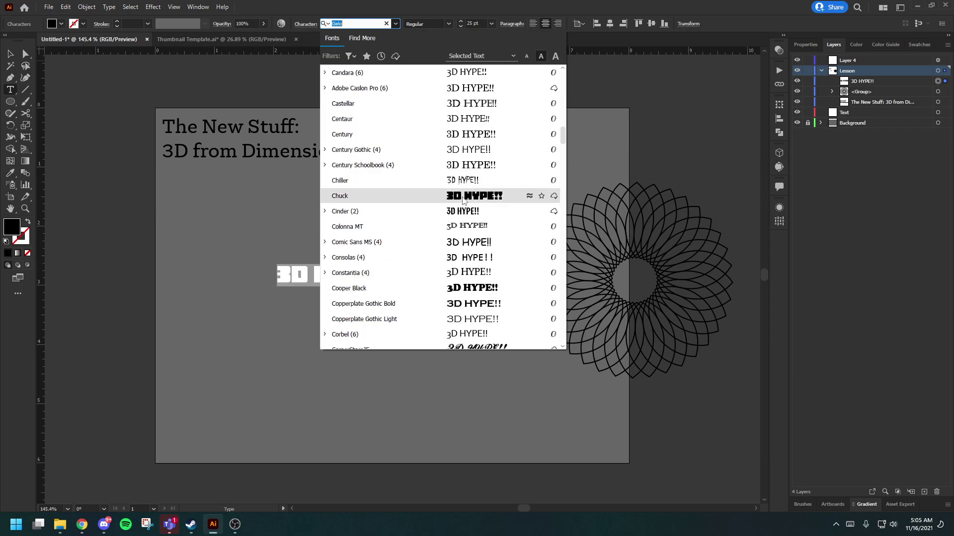
{"action": "left_click", "coordinate": [462, 200]}
{"action": "key", "text": "ctrl+shift+a"}
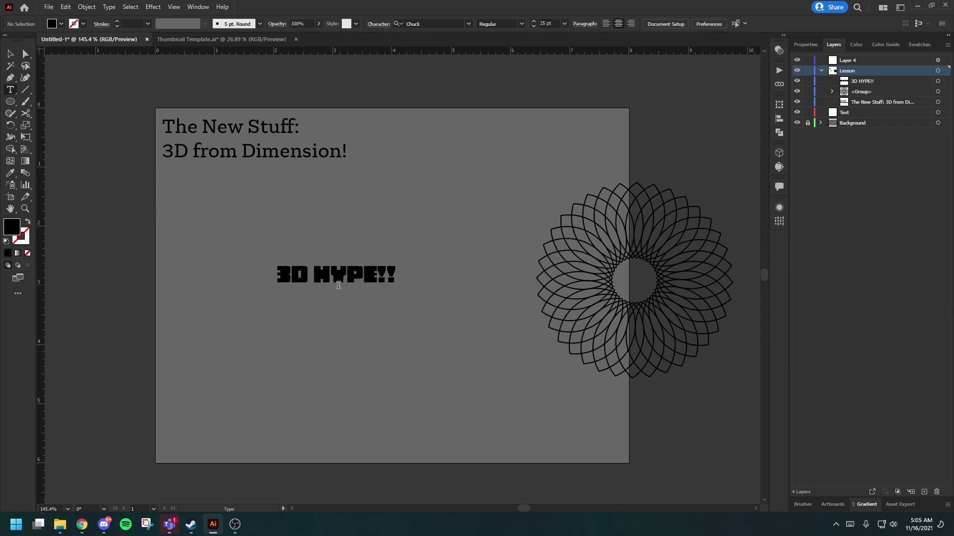
Move the "3D HYPE!!" text down and to the right, and convert it to outlines
{"action": "key", "text": "v"}
{"action": "left_click_drag", "start_coordinate": [368, 276], "coordinate": [461, 380]}
{"action": "right_click", "coordinate": [489, 368]}
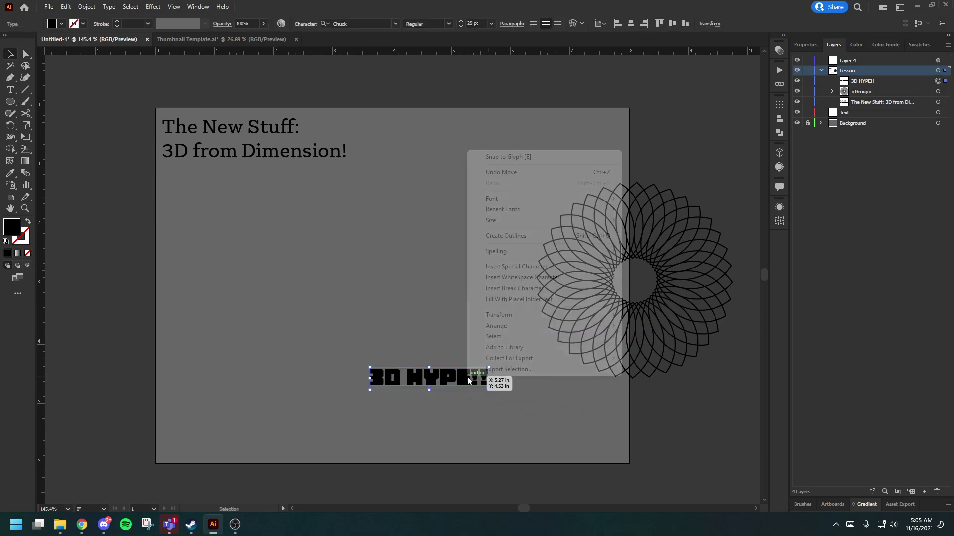
{"action": "left_click", "coordinate": [518, 236]}
Enlarge the outlined "3D HYPE!!" lettering to about 3.09 in wide and 0.78 in tall, and deselect it
{"action": "left_click_drag", "start_coordinate": [488, 370], "coordinate": [544, 313]}
{"action": "mouse_move", "coordinate": [461, 359]}
{"action": "left_mouse_down"}
{"action": "mouse_move", "coordinate": [462, 329]}
{"action": "mouse_move", "coordinate": [462, 341]}
{"action": "left_mouse_up"}
{"action": "left_click", "coordinate": [581, 428]}
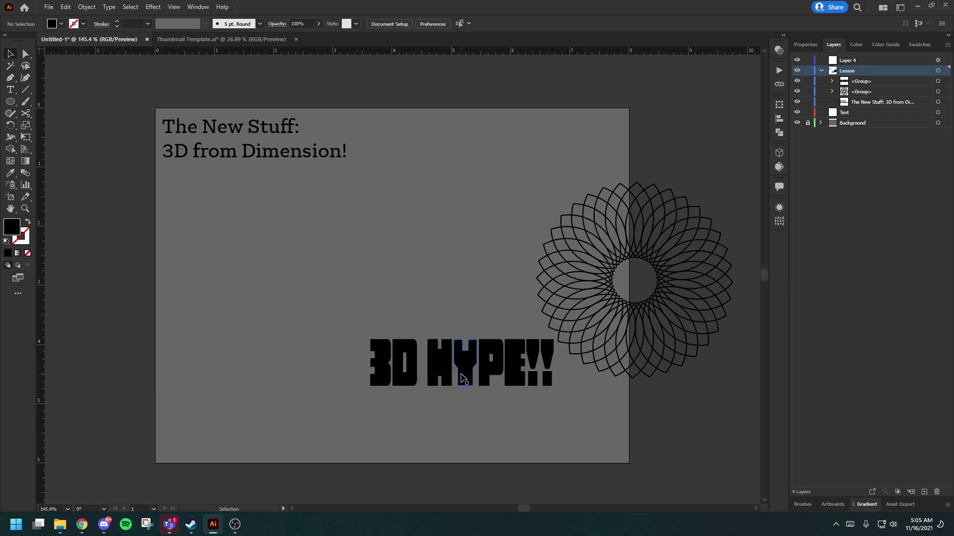
Draw a black-filled square of about 0.96 in per side above the "3D HYPE!!" lettering
{"action": "key", "text": "a"}
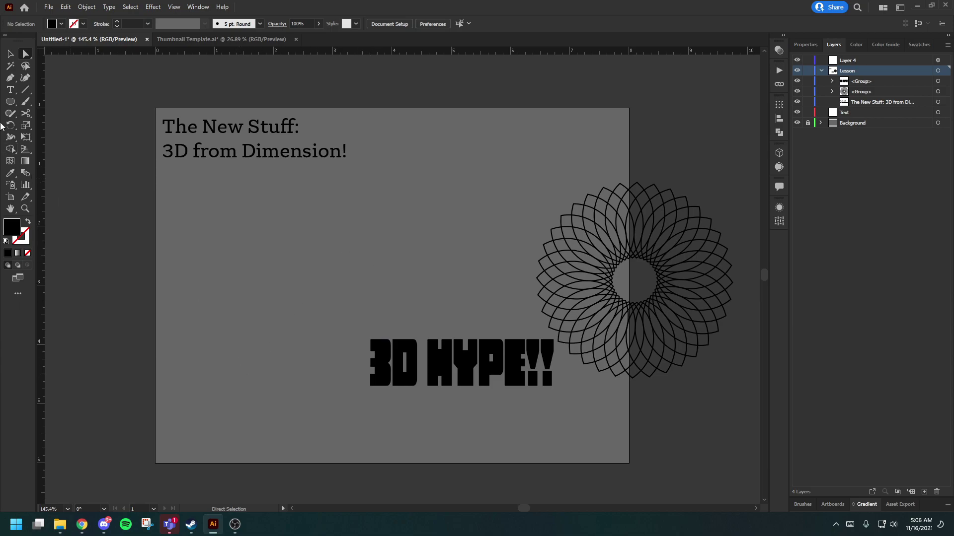
{"action": "left_click", "coordinate": [9, 102]}
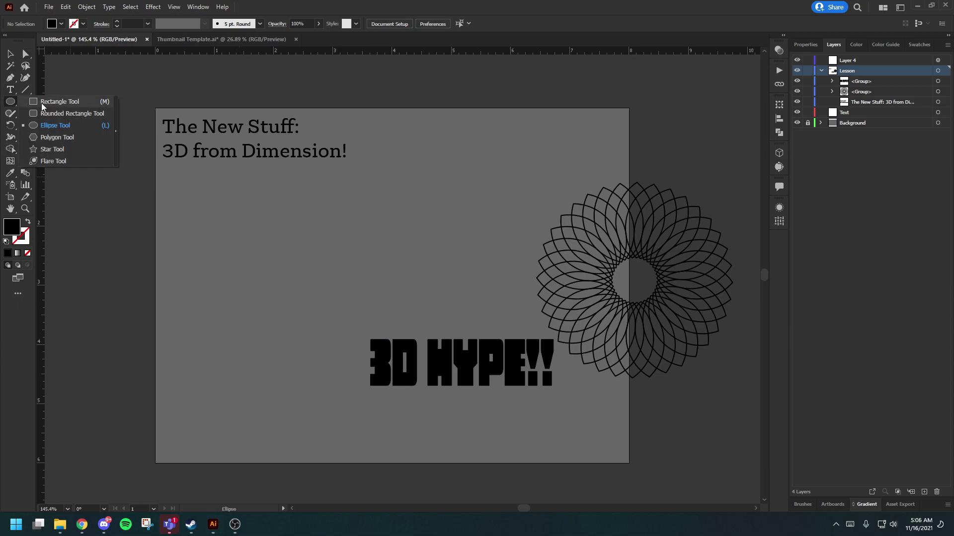
{"action": "left_click", "coordinate": [60, 102]}
{"action": "left_click_drag", "start_coordinate": [366, 233], "coordinate": [423, 289]}
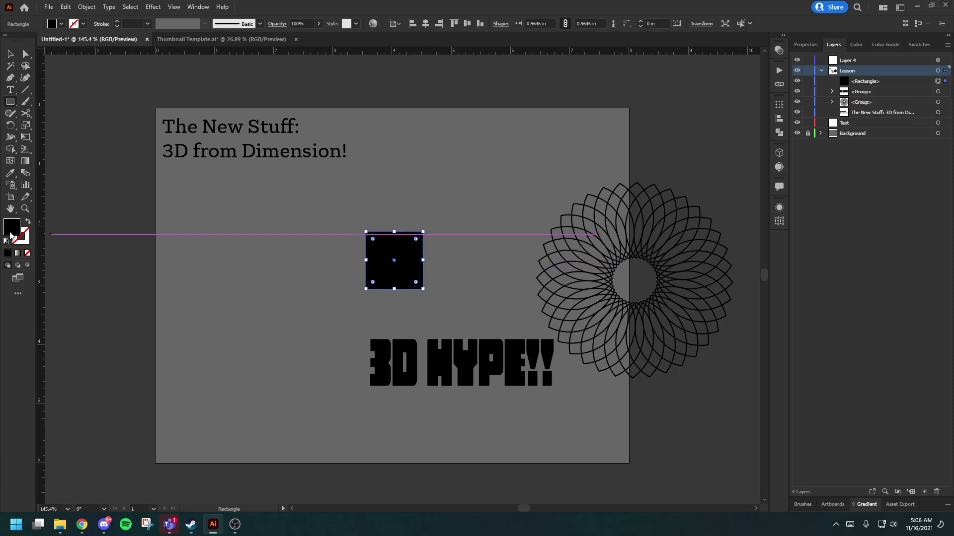
{"action": "left_click", "coordinate": [423, 207]}
{"action": "left_click", "coordinate": [497, 276]}
{"action": "key", "text": "ctrl+space"}
{"action": "mouse_move", "coordinate": [490, 257]}
{"action": "left_mouse_down"}
{"action": "mouse_move", "coordinate": [448, 264]}
{"action": "mouse_move", "coordinate": [476, 252]}
{"action": "left_mouse_up"}
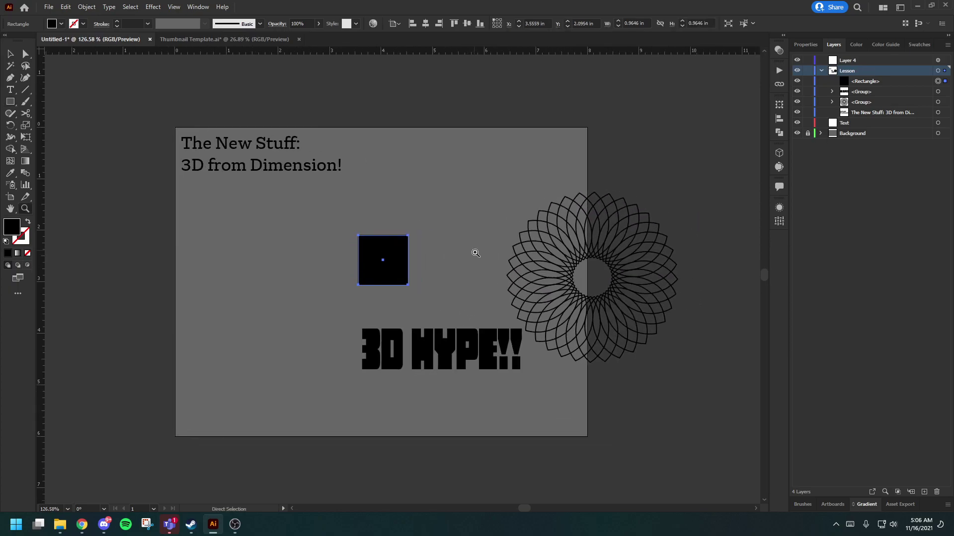
{"action": "left_click_drag", "start_coordinate": [491, 177], "coordinate": [563, 231]}
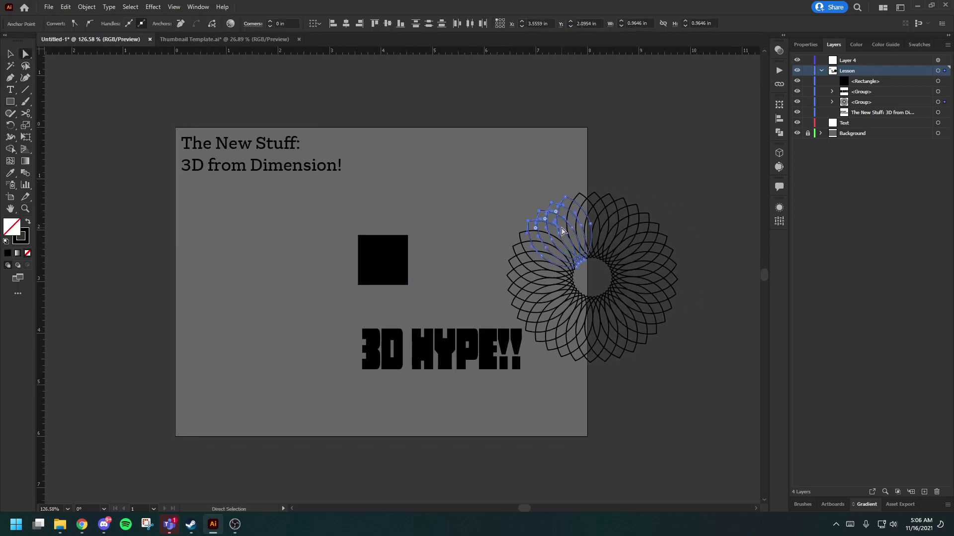
{"action": "left_click", "coordinate": [571, 149]}
{"action": "key", "text": "v"}
{"action": "double_click", "coordinate": [574, 201]}
{"action": "left_click_drag", "start_coordinate": [564, 215], "coordinate": [513, 271]}
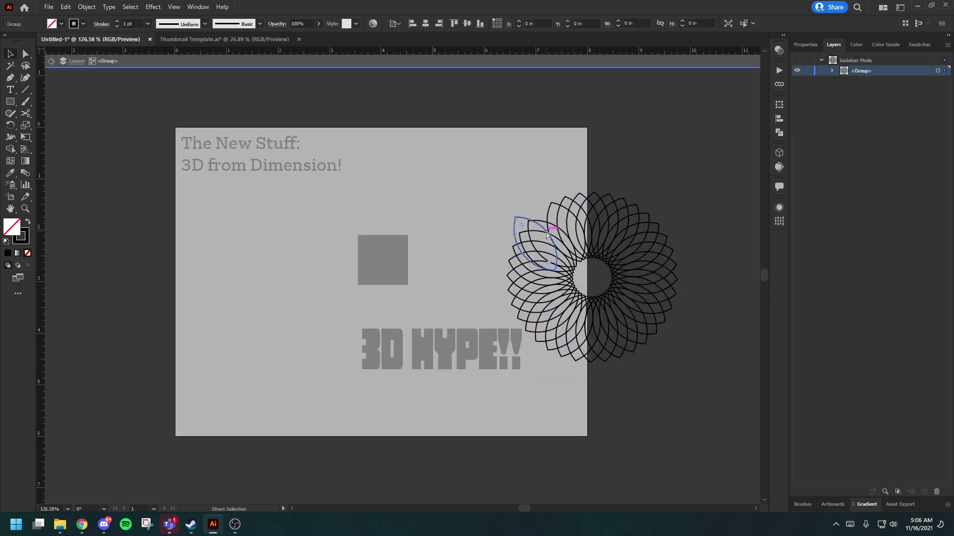
{"action": "left_click", "coordinate": [50, 61]}
Move the whole flower pattern onto the left part of the artboard, beside the lettering, and deselect it
{"action": "left_click_drag", "start_coordinate": [582, 248], "coordinate": [255, 290]}
{"action": "left_click", "coordinate": [464, 253]}
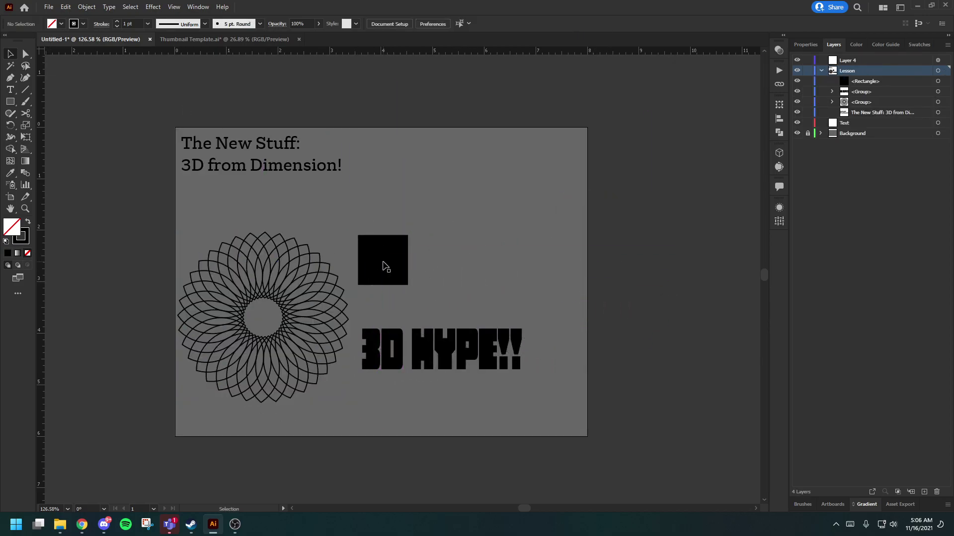
Apply the 3D Extrude & Bevel effect to the black square
{"action": "left_click", "coordinate": [382, 267]}
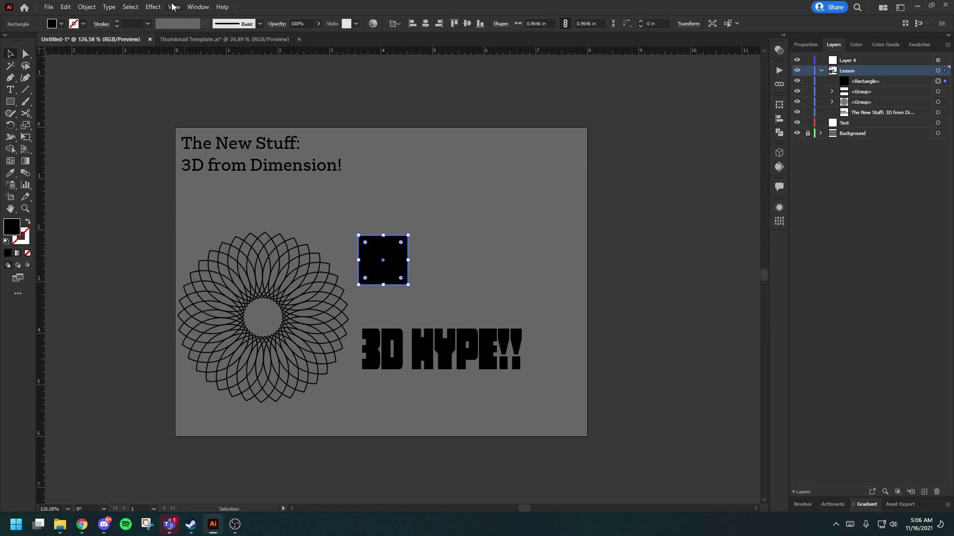
{"action": "left_click", "coordinate": [149, 6]}
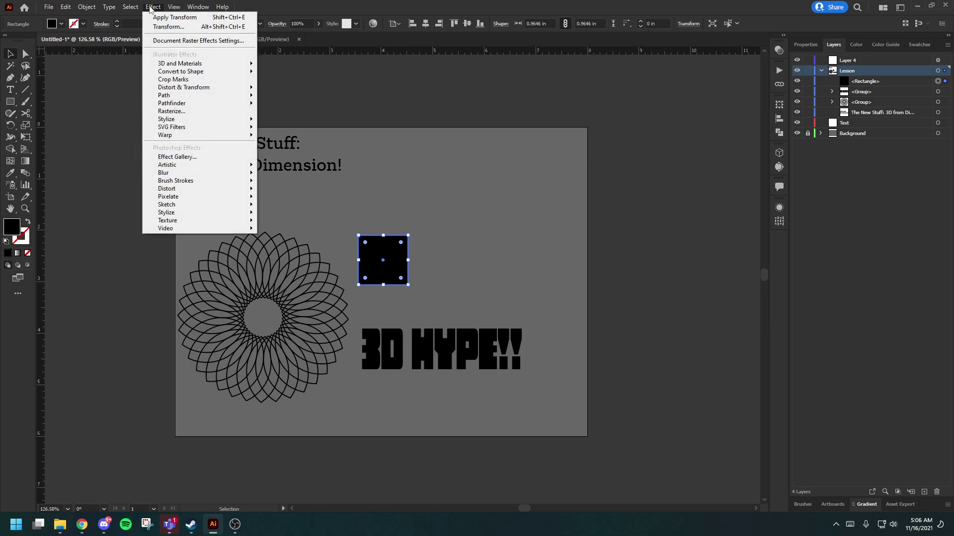
{"action": "mouse_move", "coordinate": [176, 64]}
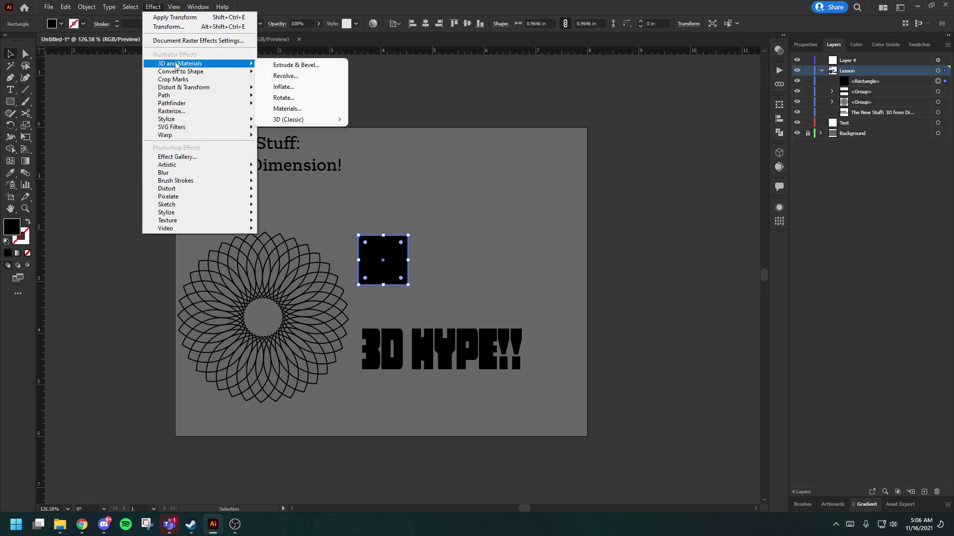
{"action": "left_click", "coordinate": [292, 65]}
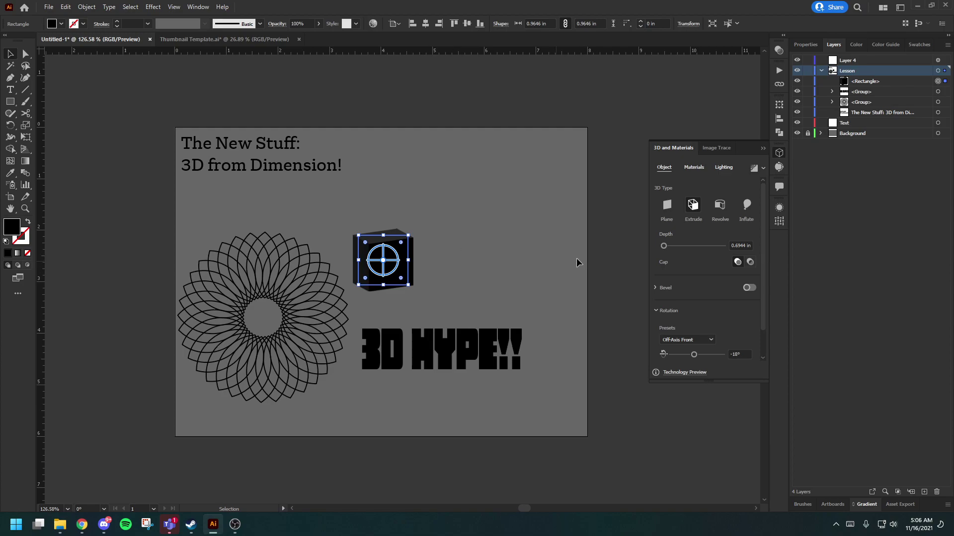
Change the square's 3D type to Plane, move it right above the end of the lettering, and deselect it
{"action": "left_click", "coordinate": [666, 205]}
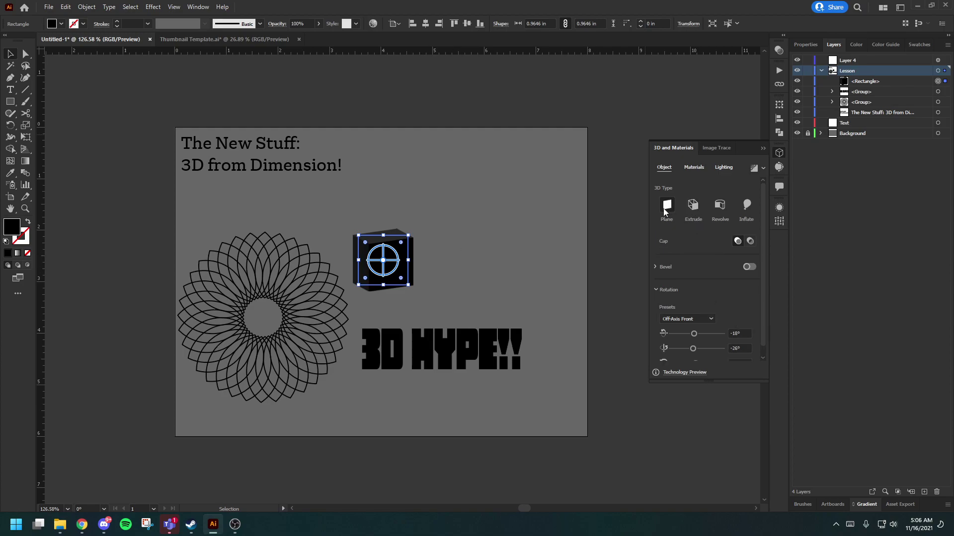
{"action": "left_click_drag", "start_coordinate": [395, 247], "coordinate": [512, 241]}
{"action": "left_click", "coordinate": [611, 287]}
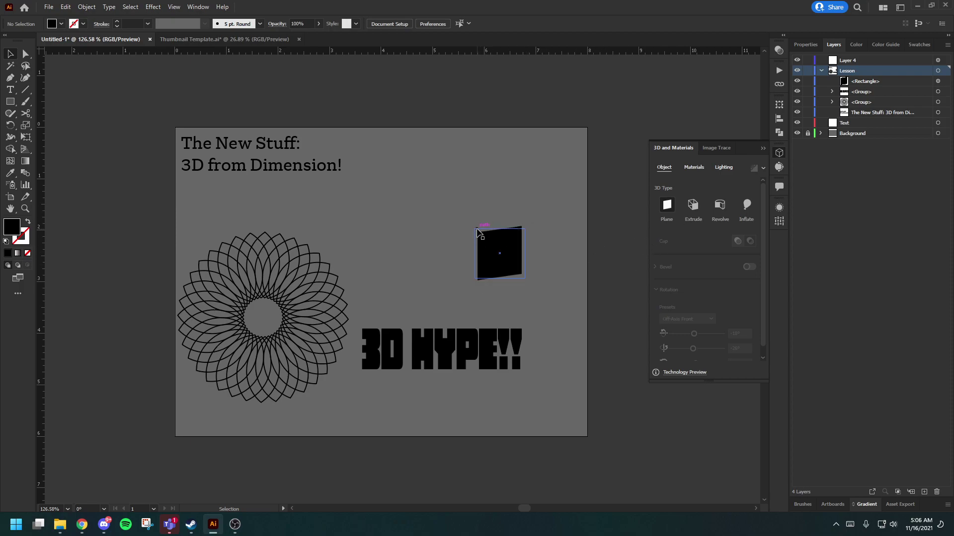
Change the square's 3D type from Plane to Extrude and deselect it
{"action": "left_click", "coordinate": [693, 205]}
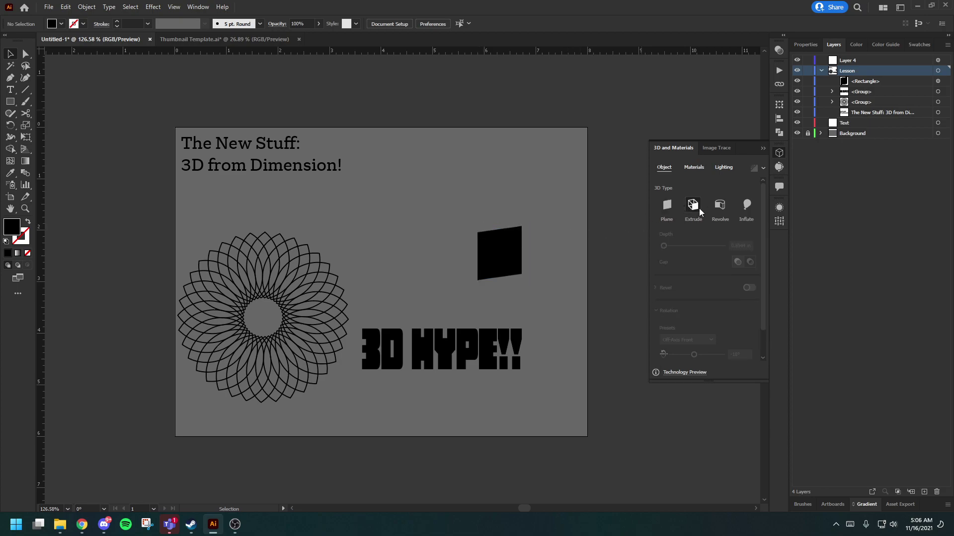
{"action": "left_click", "coordinate": [496, 262]}
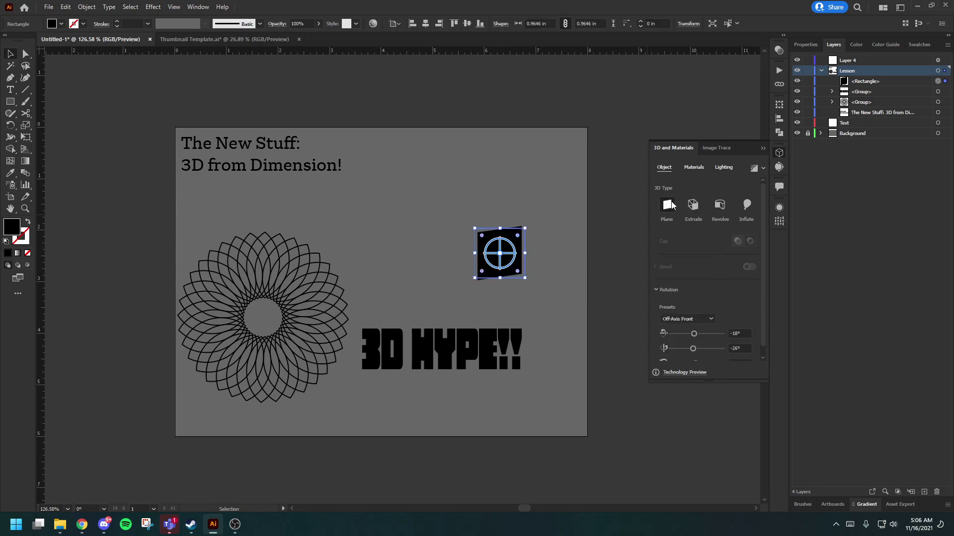
{"action": "left_click", "coordinate": [564, 252]}
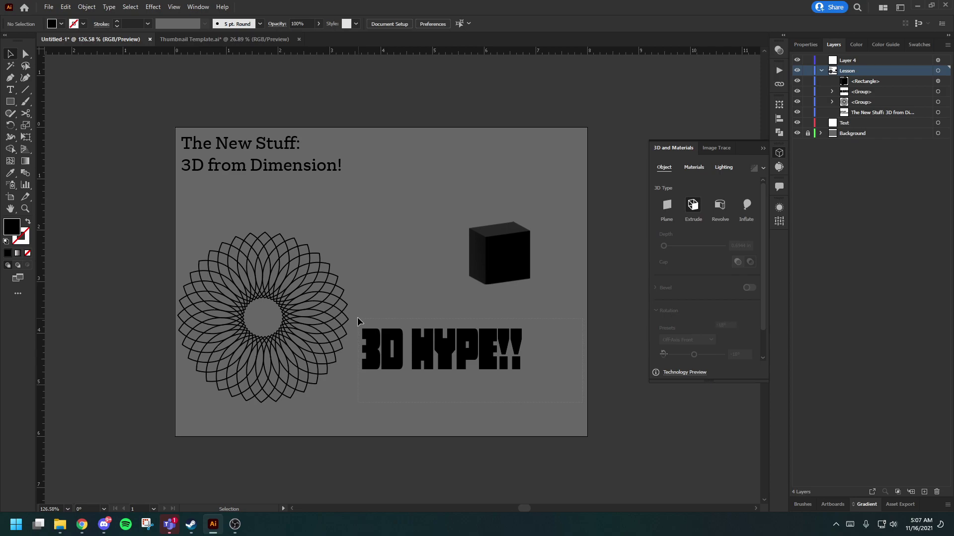
Apply the Extrude 3D type to the outlined "3D HYPE!!" lettering
{"action": "left_click_drag", "start_coordinate": [357, 317], "coordinate": [377, 343]}
{"action": "left_click", "coordinate": [693, 205]}
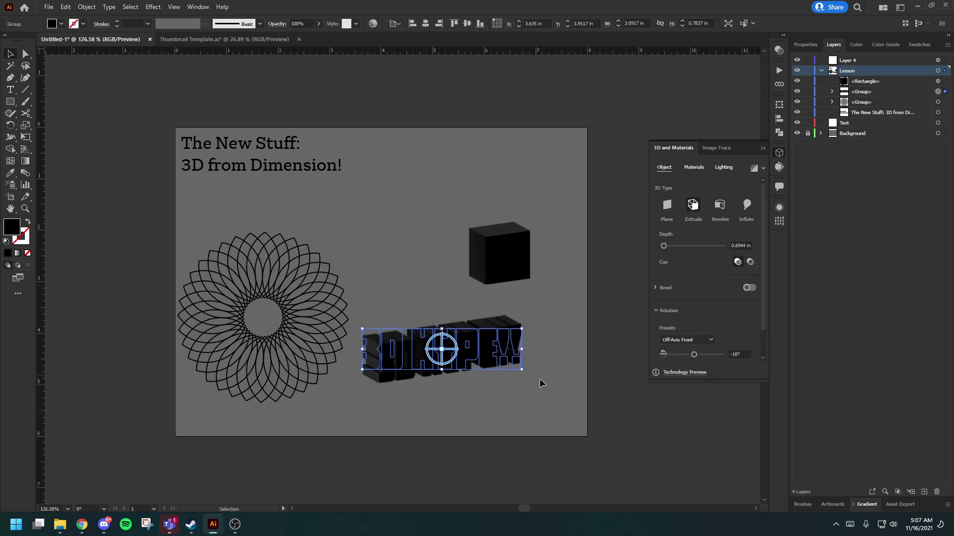
Apply the Extrude 3D type to the flower pattern with a depth of 0.2361 in and deselect it
{"action": "left_click", "coordinate": [365, 409]}
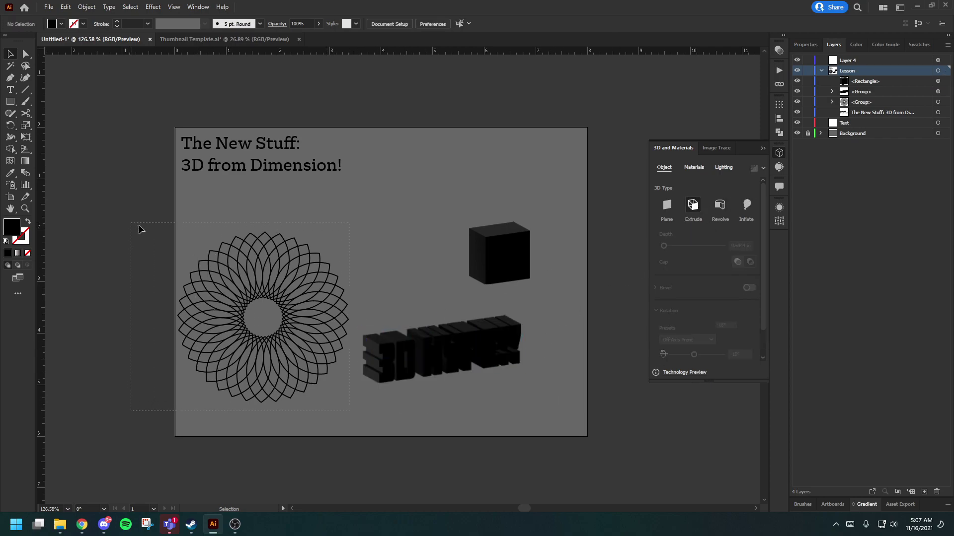
{"action": "left_click_drag", "start_coordinate": [132, 226], "coordinate": [211, 257]}
{"action": "left_click", "coordinate": [693, 211]}
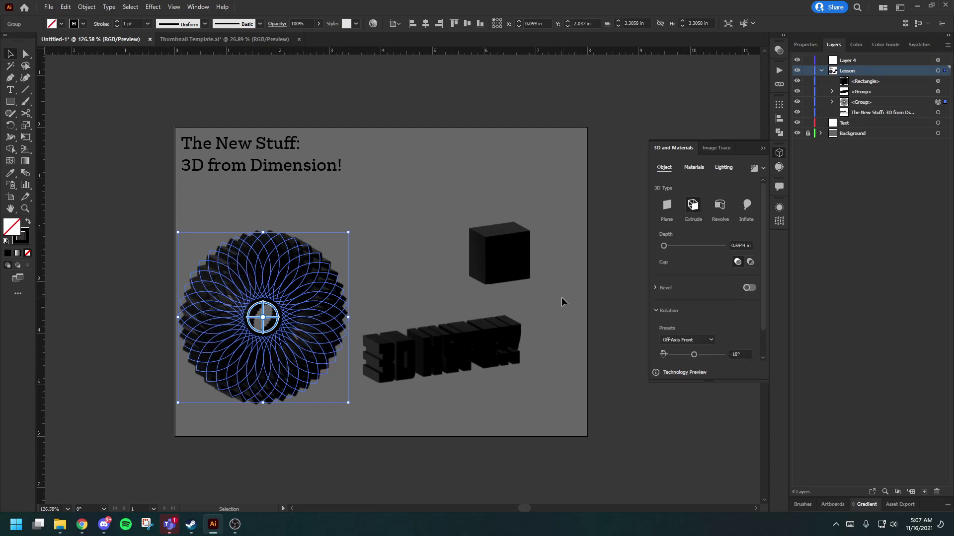
{"action": "left_click_drag", "start_coordinate": [667, 246], "coordinate": [664, 246]}
{"action": "left_click", "coordinate": [424, 245]}
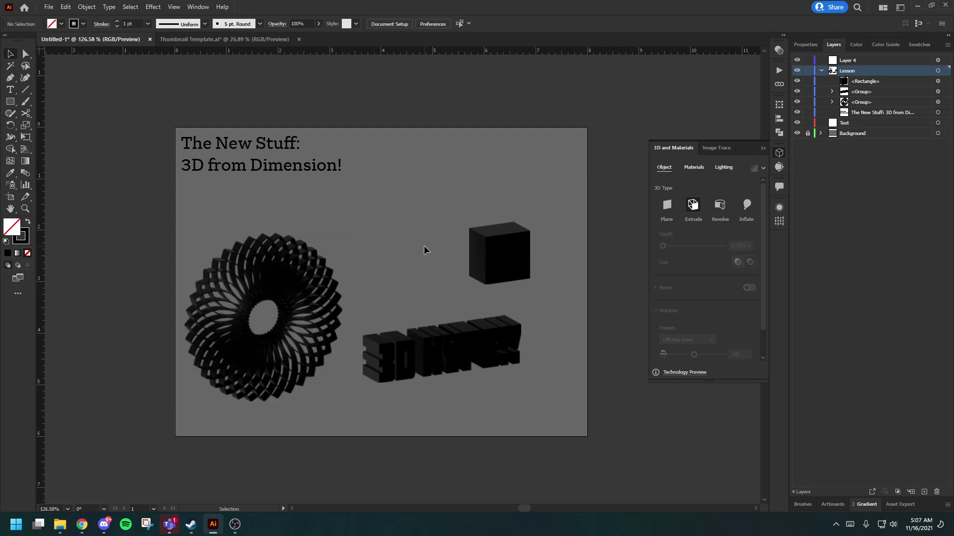
Rotate the extruded flower pattern to 20° around X, -16° around Y and 44° around Z
{"action": "left_click", "coordinate": [307, 312]}
{"action": "scroll", "coordinate": [687, 297], "scroll_direction": "down", "scroll_amount": 1}
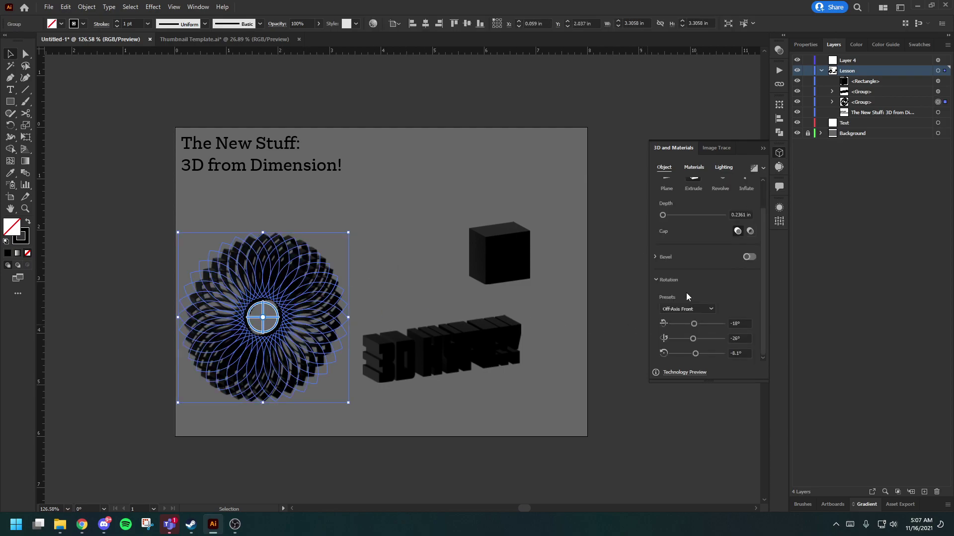
{"action": "mouse_move", "coordinate": [692, 337]}
{"action": "left_mouse_down"}
{"action": "mouse_move", "coordinate": [701, 354]}
{"action": "mouse_move", "coordinate": [696, 324]}
{"action": "mouse_move", "coordinate": [702, 353]}
{"action": "mouse_move", "coordinate": [695, 339]}
{"action": "left_mouse_up"}
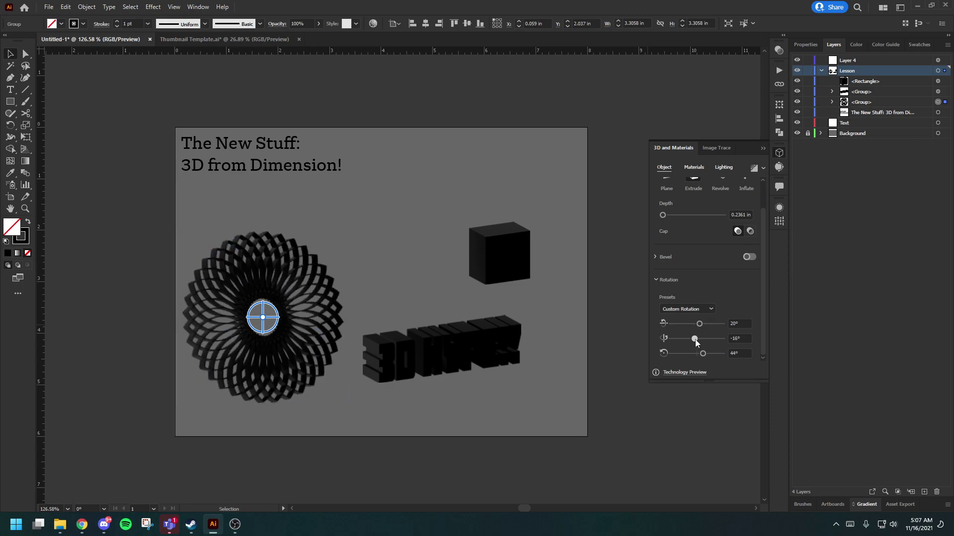
{"action": "left_click", "coordinate": [388, 263]}
{"action": "left_click", "coordinate": [281, 307]}
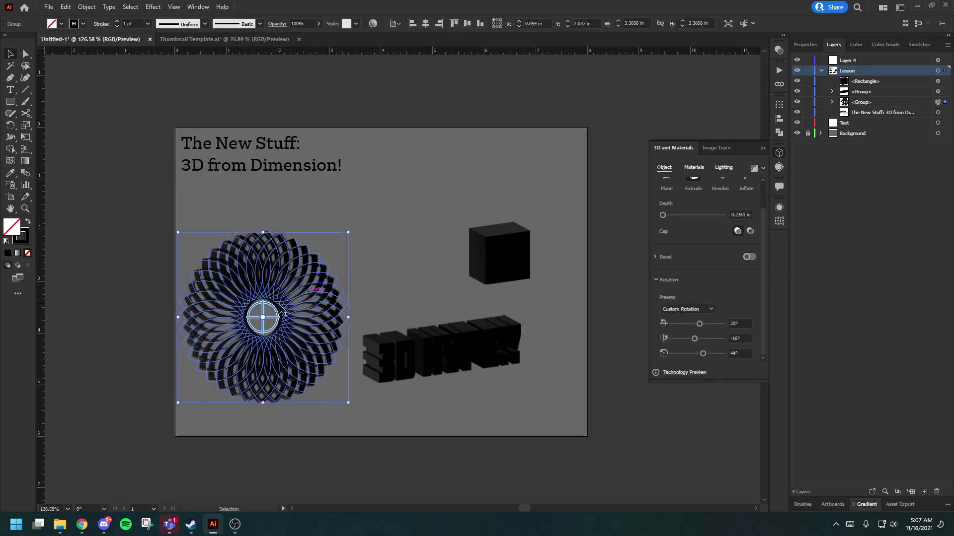
{"action": "left_click", "coordinate": [391, 218]}
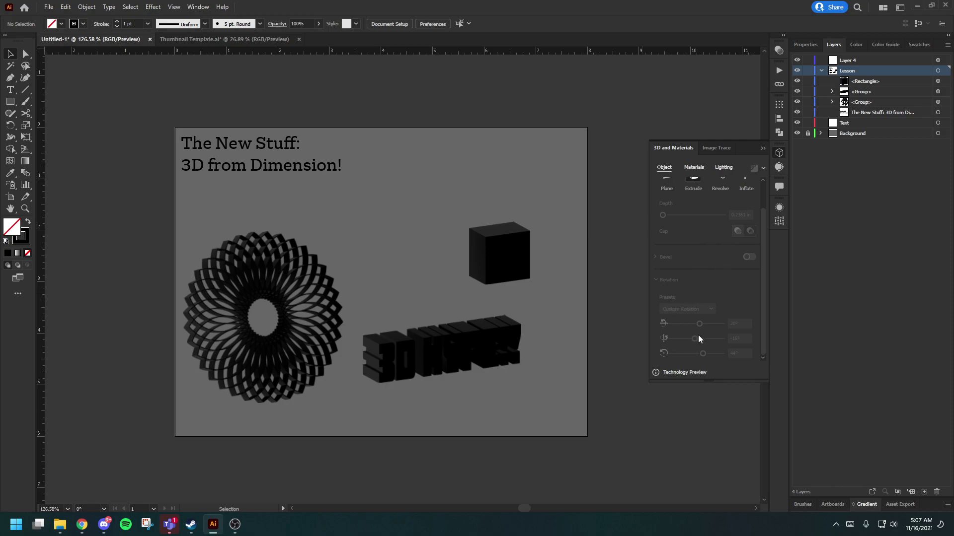
Review the rotation presets for the extruded square, and turn on its bevel with the Classic shape
{"action": "left_click", "coordinate": [495, 258]}
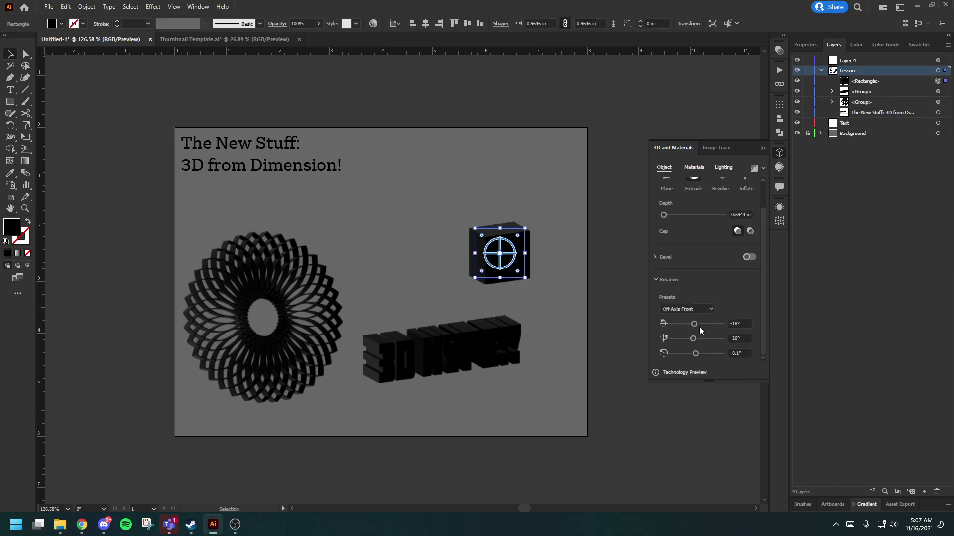
{"action": "left_click", "coordinate": [710, 309]}
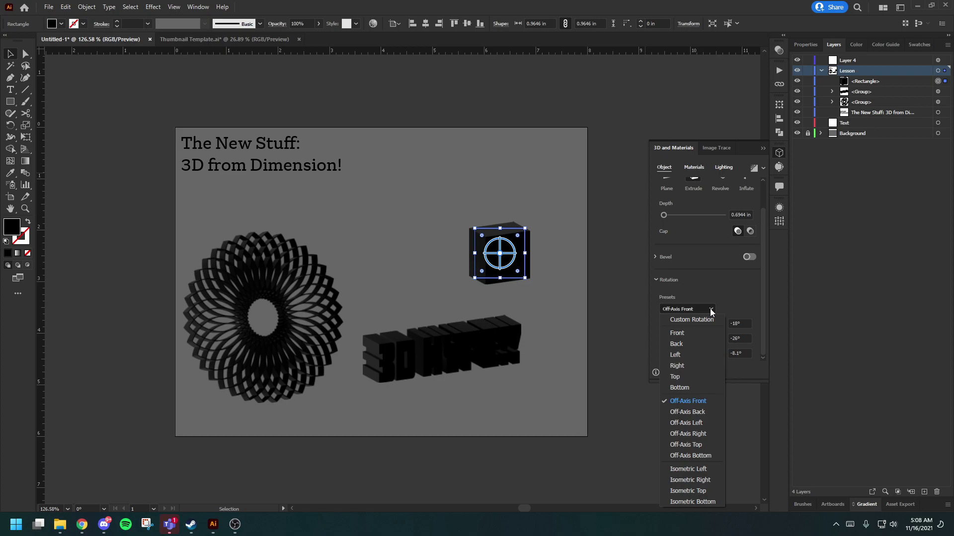
{"action": "left_click", "coordinate": [710, 309]}
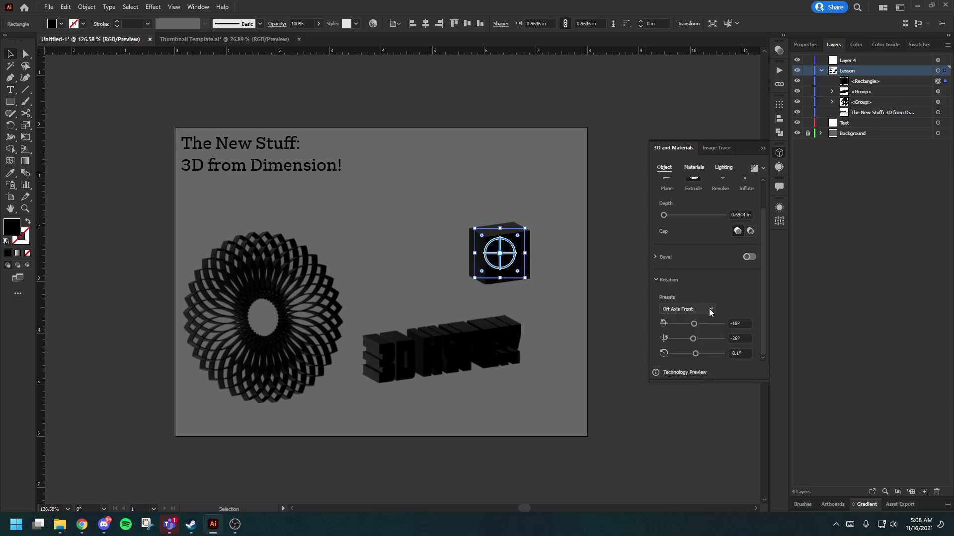
{"action": "scroll", "coordinate": [738, 282], "scroll_direction": "up", "scroll_amount": 2}
{"action": "left_click", "coordinate": [746, 288]}
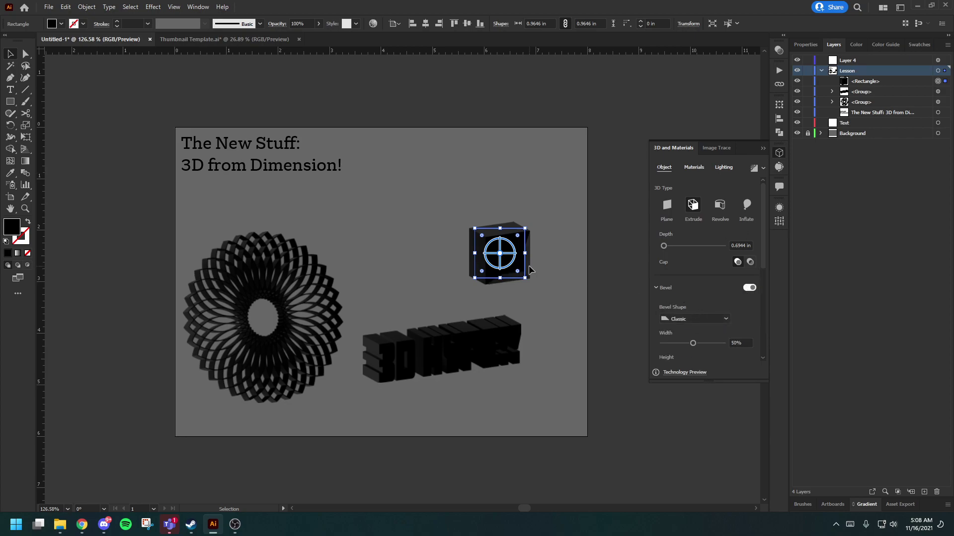
{"action": "left_click", "coordinate": [562, 258]}
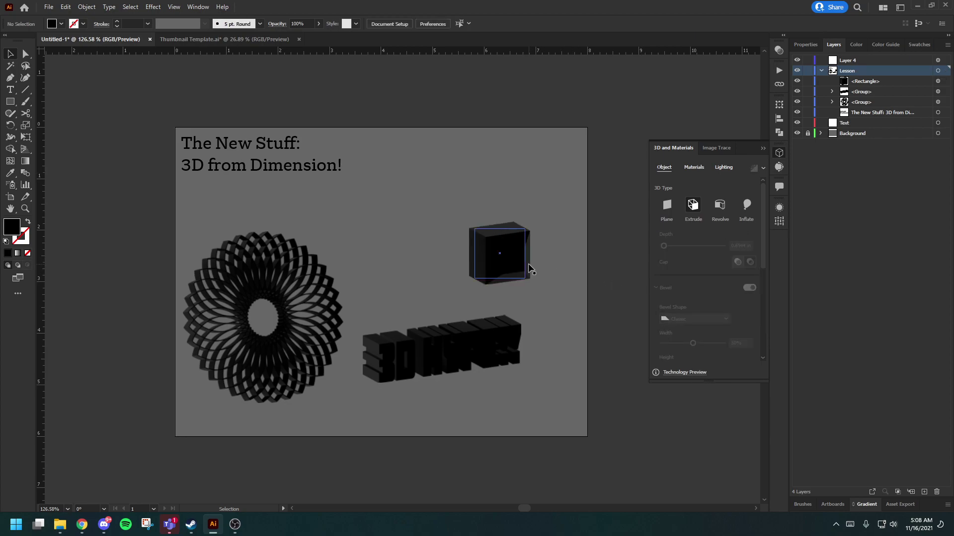
Move the beveled square slightly upward and set its X rotation to 73°
{"action": "left_click_drag", "start_coordinate": [529, 261], "coordinate": [531, 240]}
{"action": "scroll", "coordinate": [704, 319], "scroll_direction": "down", "scroll_amount": 5}
{"action": "scroll", "coordinate": [715, 319], "scroll_direction": "down", "scroll_amount": 3}
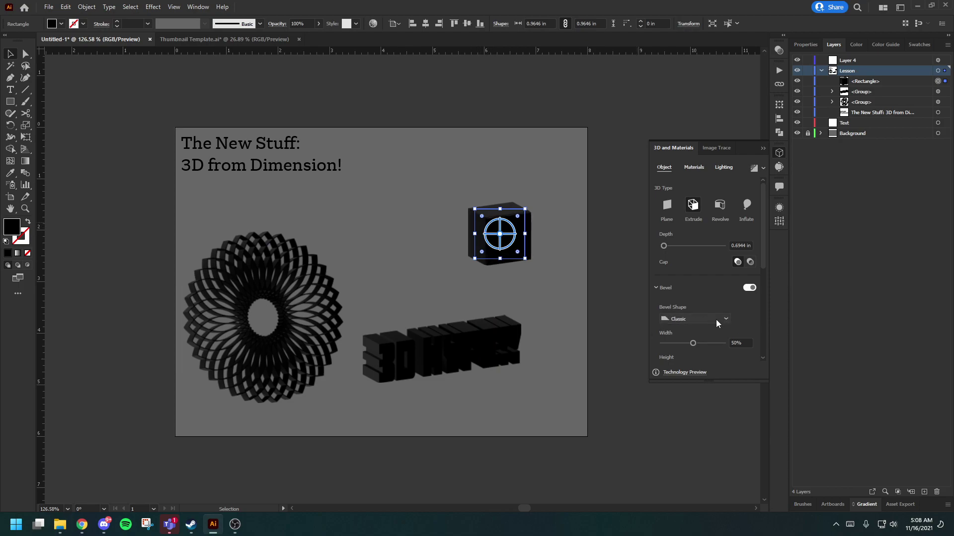
{"action": "scroll", "coordinate": [753, 322], "scroll_direction": "down", "scroll_amount": 5}
{"action": "left_click_drag", "start_coordinate": [694, 324], "coordinate": [709, 324]}
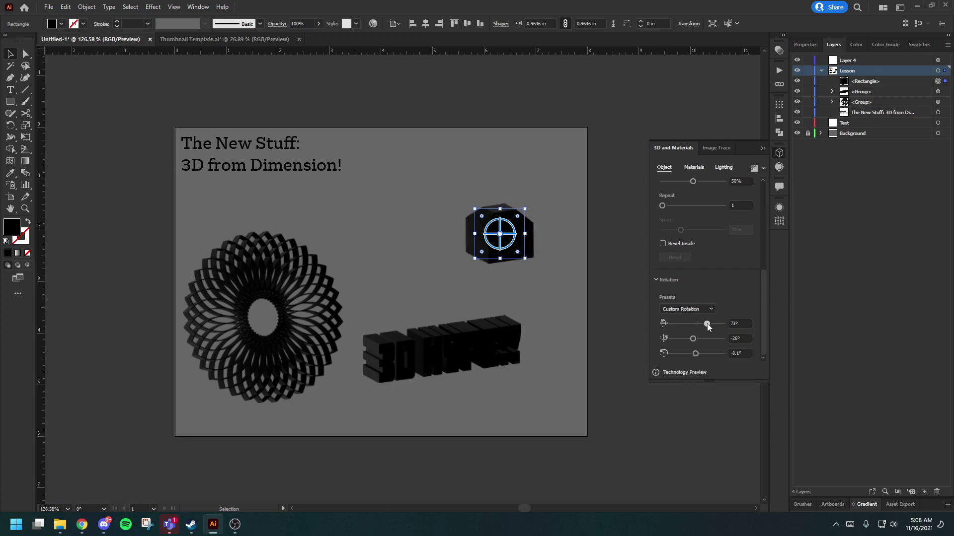
{"action": "left_click", "coordinate": [591, 268]}
Set the square's bevel width to 30%, height to 60% and repeat to 2
{"action": "scroll", "coordinate": [708, 273], "scroll_direction": "up", "scroll_amount": 5}
{"action": "scroll", "coordinate": [708, 272], "scroll_direction": "down", "scroll_amount": 5}
{"action": "scroll", "coordinate": [708, 276], "scroll_direction": "up", "scroll_amount": 5}
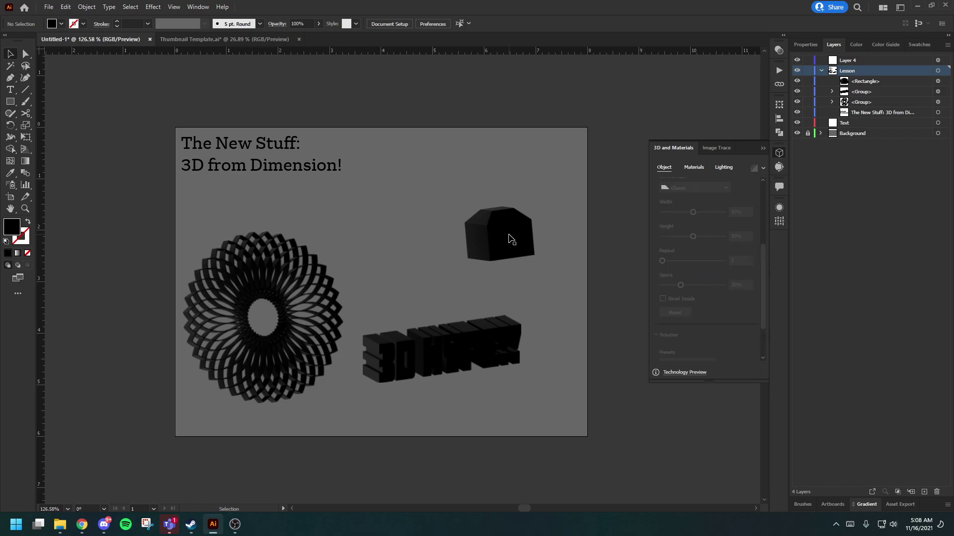
{"action": "left_click", "coordinate": [507, 240]}
{"action": "scroll", "coordinate": [708, 255], "scroll_direction": "down", "scroll_amount": 3}
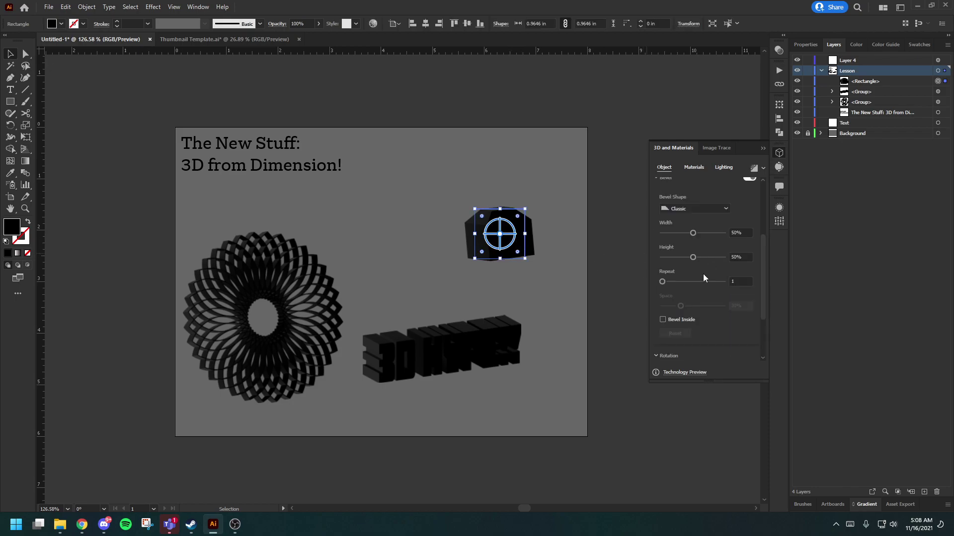
{"action": "left_click_drag", "start_coordinate": [689, 232], "coordinate": [670, 284]}
{"action": "left_click", "coordinate": [592, 262]}
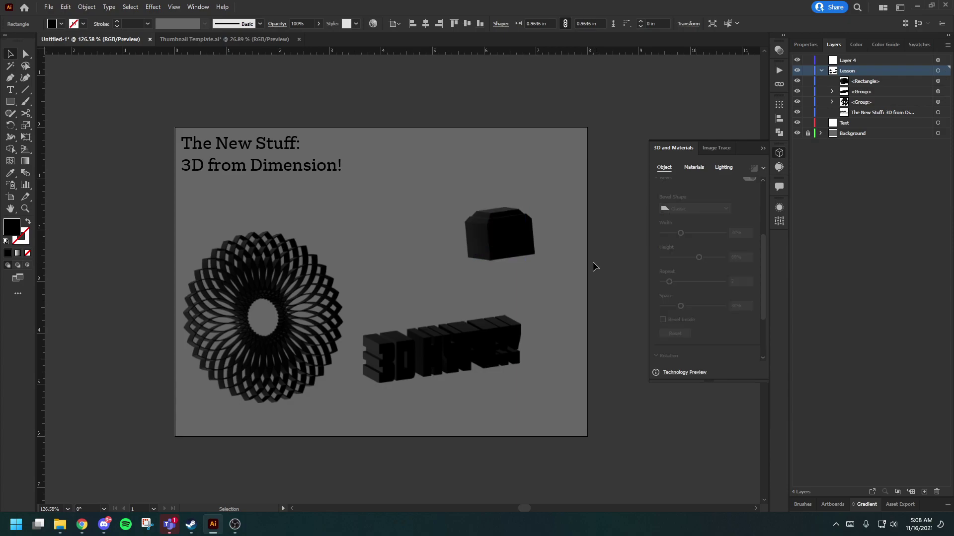
Increase the square's bevel repeat to 5 and deselect it
{"action": "left_click", "coordinate": [513, 237]}
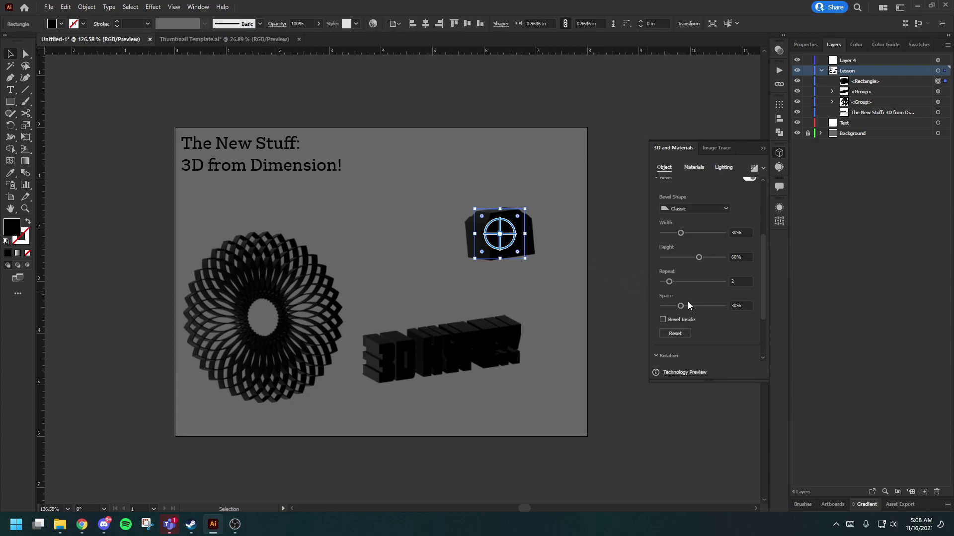
{"action": "left_click_drag", "start_coordinate": [668, 282], "coordinate": [689, 283]}
{"action": "left_click", "coordinate": [571, 269]}
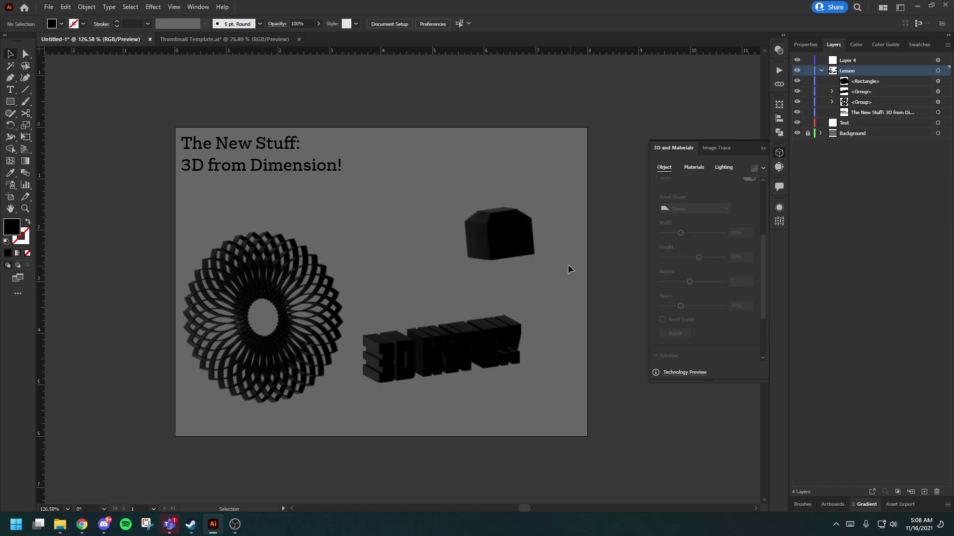
Examine the square's repeated bevel steps up close, and return to a view of the whole artboard
{"action": "key", "text": "z"}
{"action": "left_click_drag", "start_coordinate": [502, 183], "coordinate": [710, 234]}
{"action": "scroll", "coordinate": [540, 245], "scroll_direction": "down", "scroll_amount": 2}
{"action": "left_click_drag", "start_coordinate": [451, 291], "coordinate": [485, 296]}
{"action": "scroll", "coordinate": [558, 292], "scroll_direction": "down", "scroll_amount": 10}
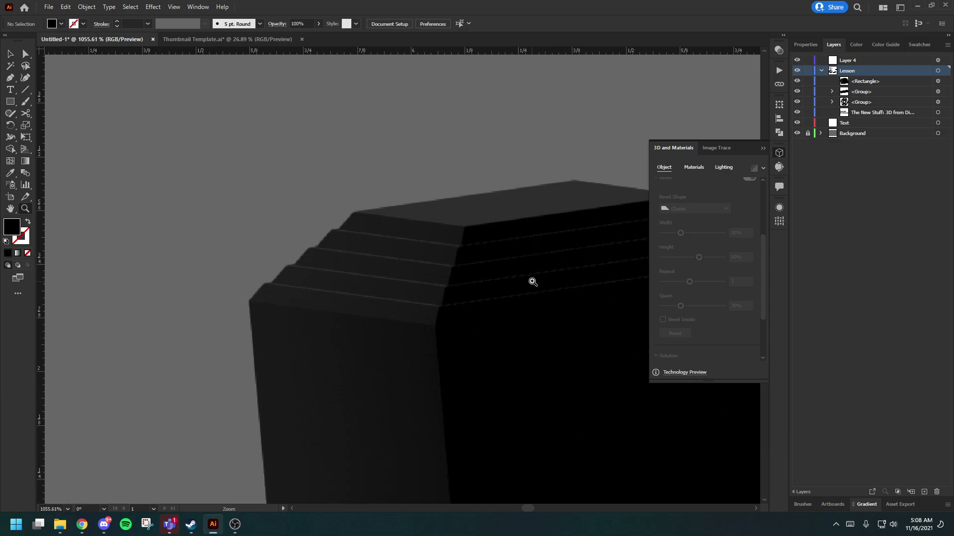
{"action": "scroll", "coordinate": [615, 285], "scroll_direction": "left", "scroll_amount": 3}
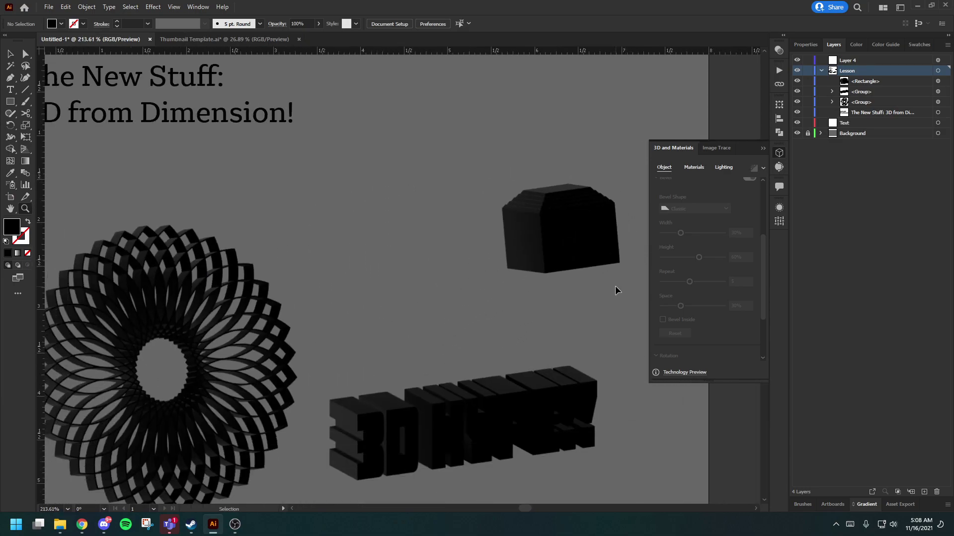
{"action": "scroll", "coordinate": [513, 332], "scroll_direction": "down", "scroll_amount": 3}
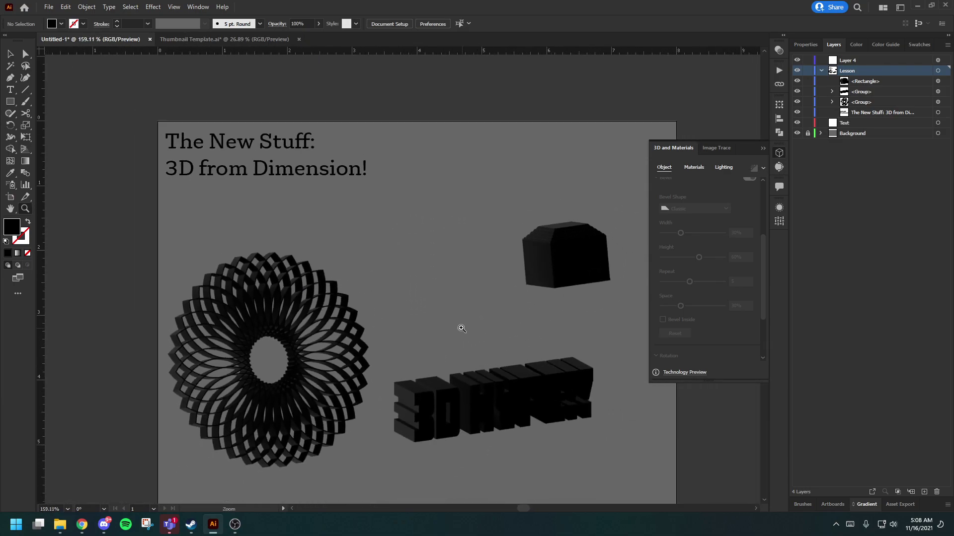
{"action": "scroll", "coordinate": [552, 275], "scroll_direction": "right", "scroll_amount": 2}
{"action": "scroll", "coordinate": [561, 265], "scroll_direction": "right", "scroll_amount": 1}
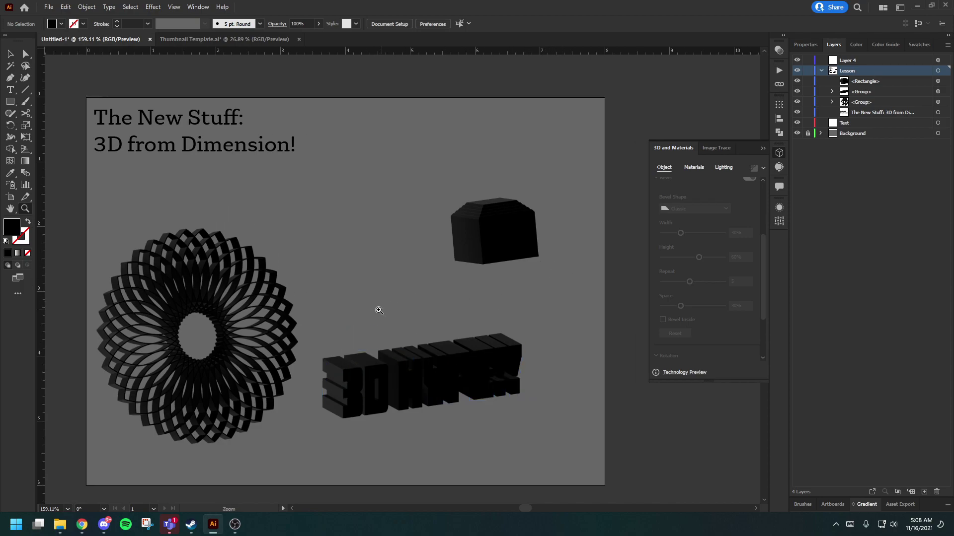
Apply the Marble Paint material to the extruded "3D HYPE!!" lettering and rotate the lettering slightly clockwise
{"action": "left_click", "coordinate": [694, 168]}
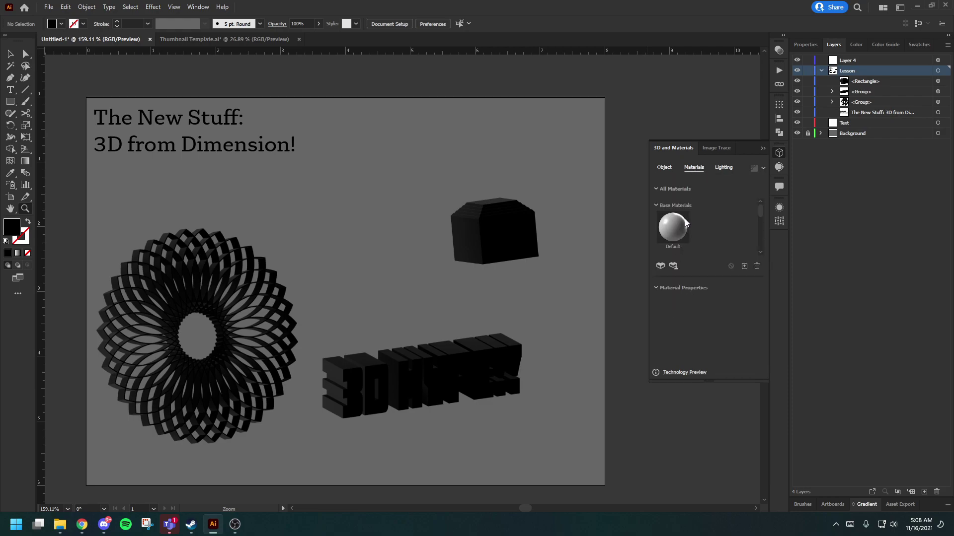
{"action": "left_click", "coordinate": [661, 204]}
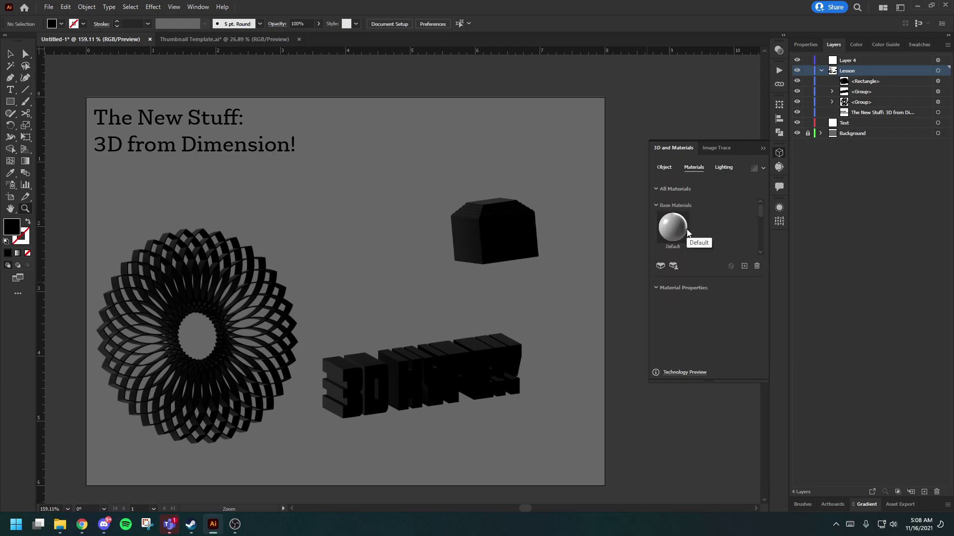
{"action": "key", "text": "v"}
{"action": "left_click", "coordinate": [512, 234]}
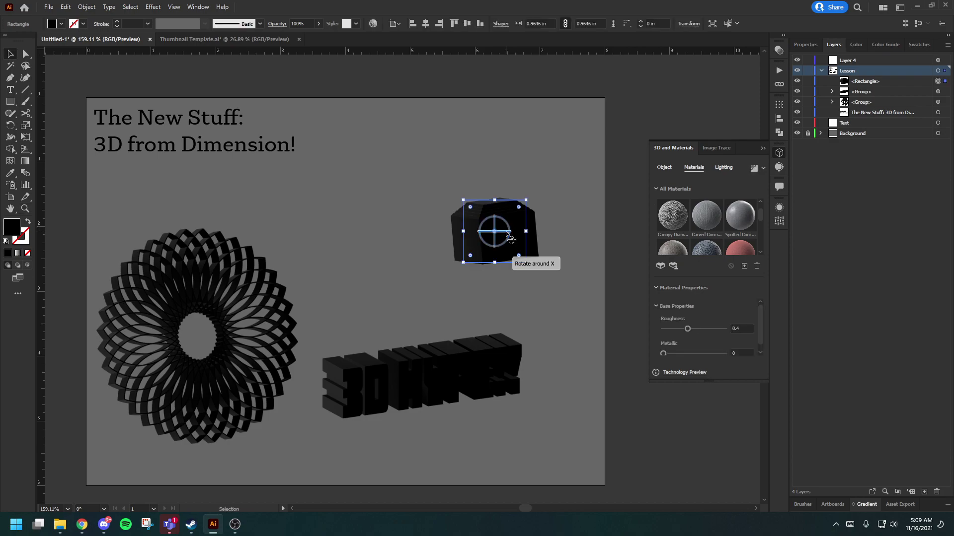
{"action": "left_click", "coordinate": [395, 373]}
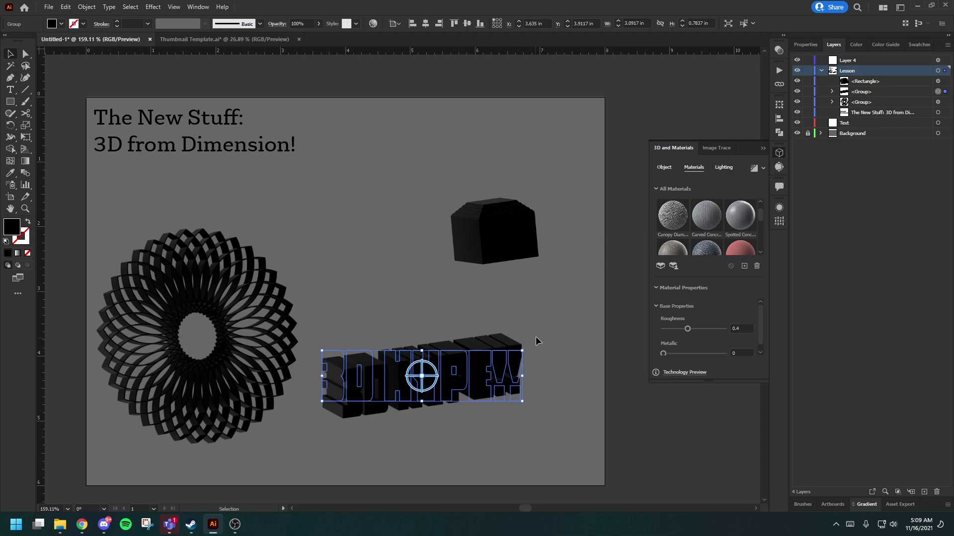
{"action": "scroll", "coordinate": [691, 243], "scroll_direction": "down", "scroll_amount": 3}
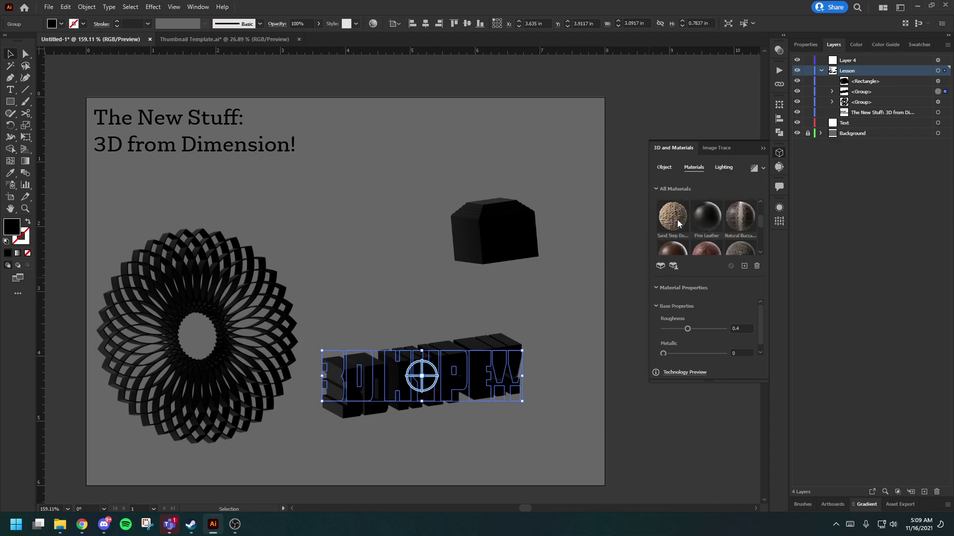
{"action": "scroll", "coordinate": [676, 222], "scroll_direction": "down", "scroll_amount": 3}
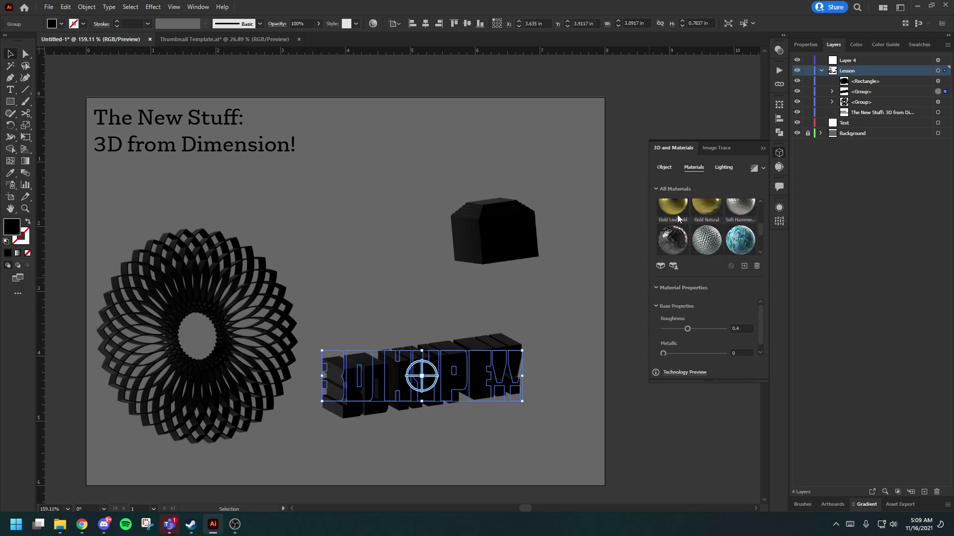
{"action": "scroll", "coordinate": [695, 221], "scroll_direction": "down", "scroll_amount": 1}
{"action": "left_click", "coordinate": [749, 230]}
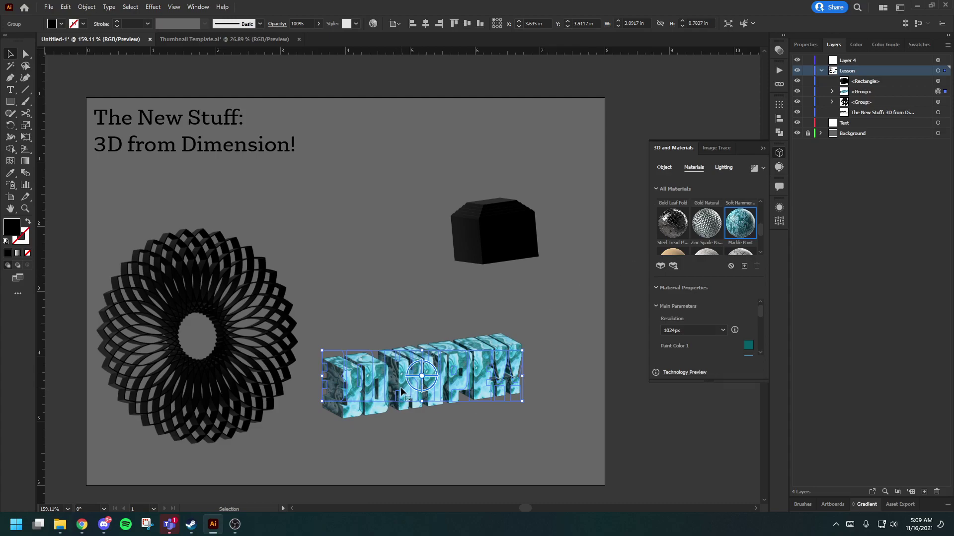
{"action": "left_click_drag", "start_coordinate": [318, 346], "coordinate": [322, 336]}
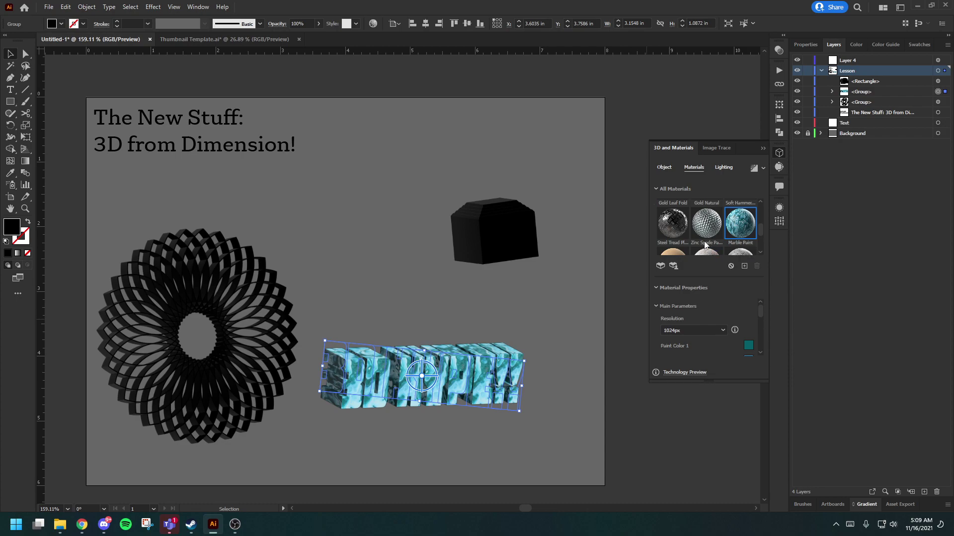
Choose a resolution for the lettering's Marble Paint material and set its Paint Color 1 to #327d7f
{"action": "scroll", "coordinate": [705, 318], "scroll_direction": "down", "scroll_amount": 2}
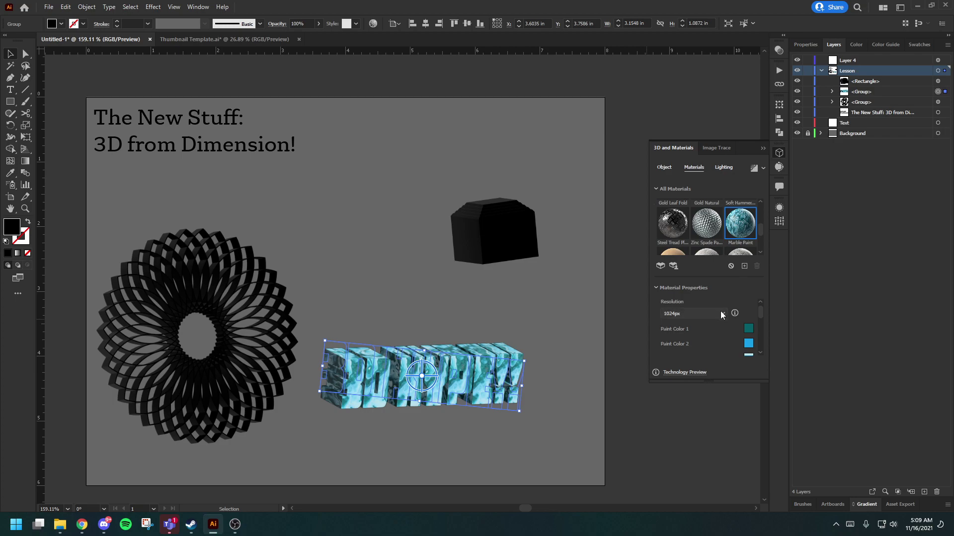
{"action": "left_click", "coordinate": [720, 311]}
{"action": "left_click", "coordinate": [694, 358]}
{"action": "scroll", "coordinate": [715, 320], "scroll_direction": "down", "scroll_amount": 1}
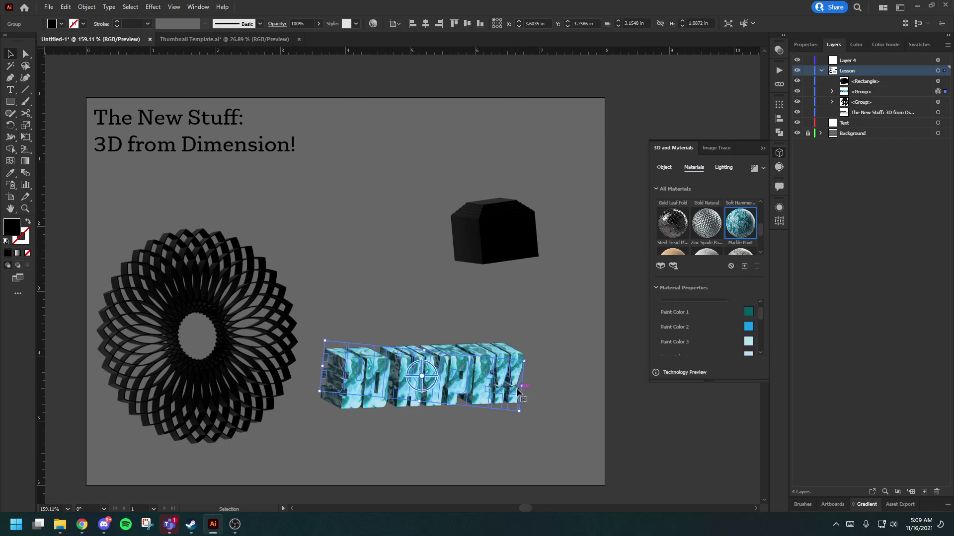
{"action": "left_click", "coordinate": [747, 315]}
{"action": "left_click", "coordinate": [422, 257]}
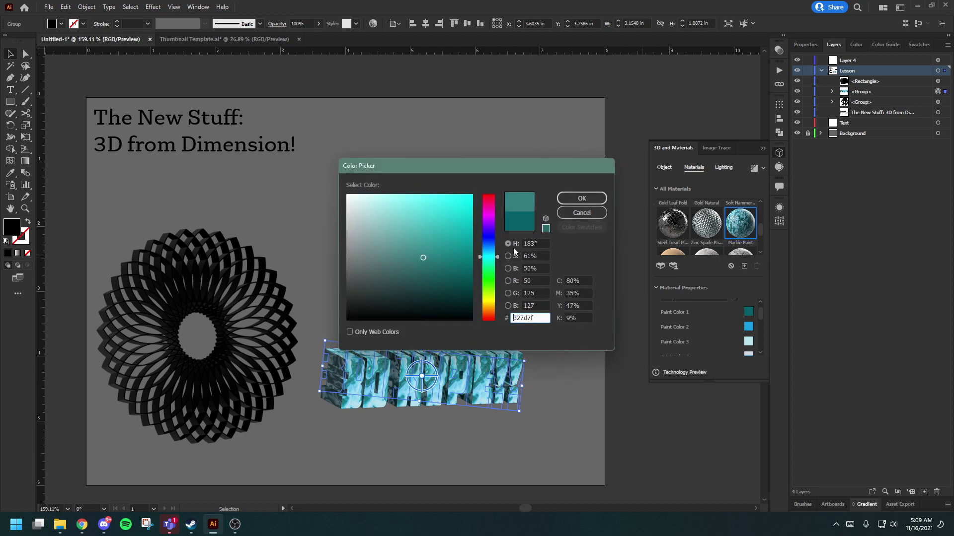
{"action": "left_click", "coordinate": [581, 199]}
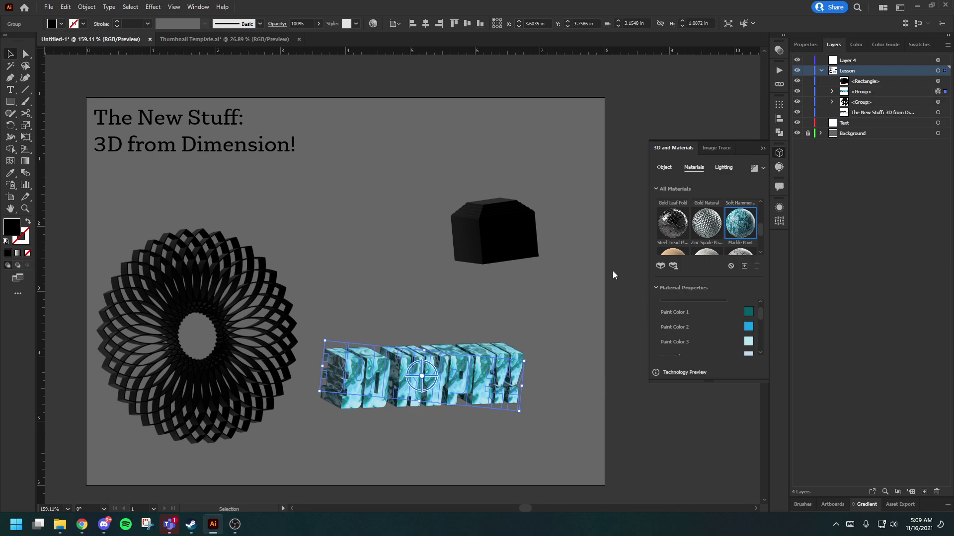
Set Paint Color 2 of the lettering's Marble Paint material to the purple #991d8e
{"action": "left_click", "coordinate": [748, 328]}
{"action": "left_click_drag", "start_coordinate": [491, 224], "coordinate": [489, 214]}
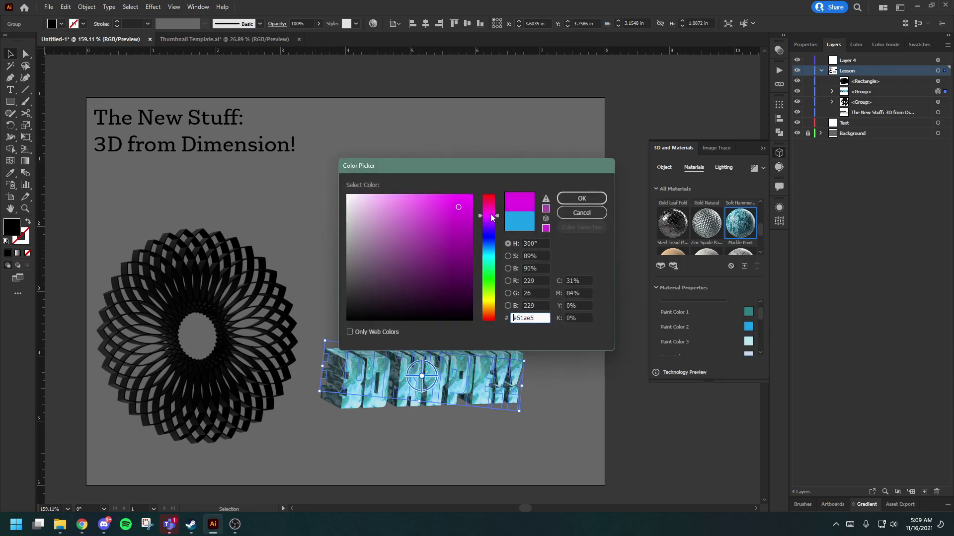
{"action": "left_click_drag", "start_coordinate": [465, 254], "coordinate": [450, 244]}
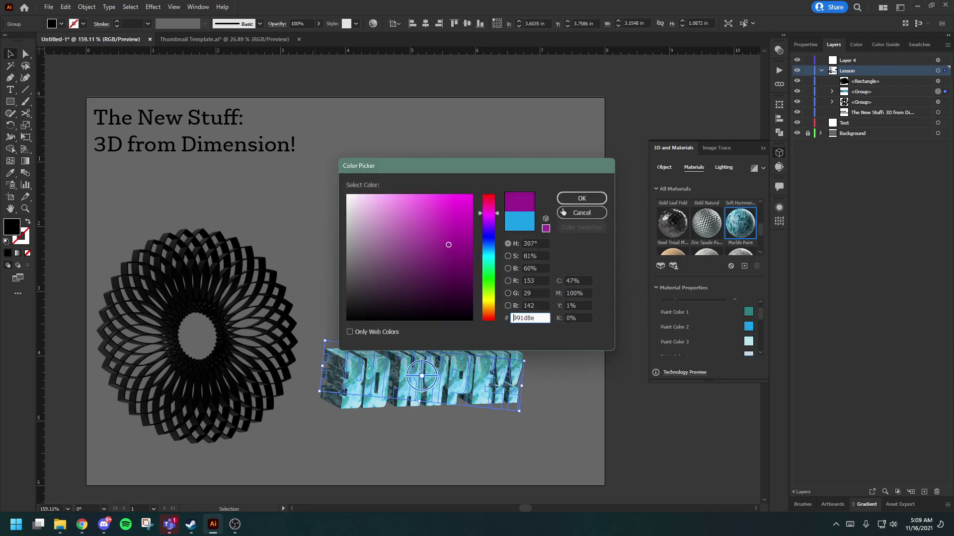
{"action": "left_click", "coordinate": [590, 198]}
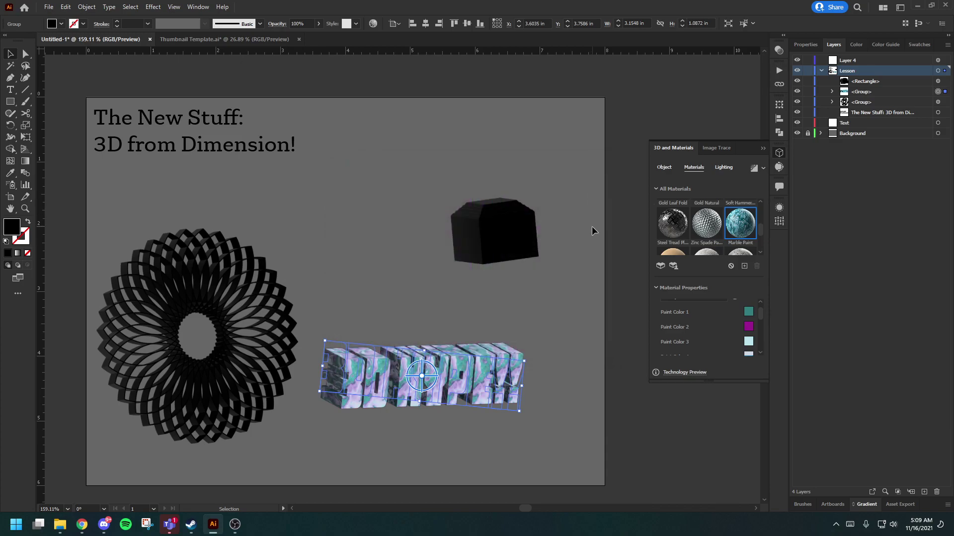
Set Paint Color 3 of the lettering's Marble Paint material to the light violet #baa7ea
{"action": "left_click", "coordinate": [751, 347]}
{"action": "mouse_move", "coordinate": [365, 210]}
{"action": "left_mouse_down"}
{"action": "mouse_move", "coordinate": [364, 230]}
{"action": "mouse_move", "coordinate": [382, 205]}
{"action": "left_mouse_up"}
{"action": "left_click_drag", "start_coordinate": [488, 221], "coordinate": [488, 230]}
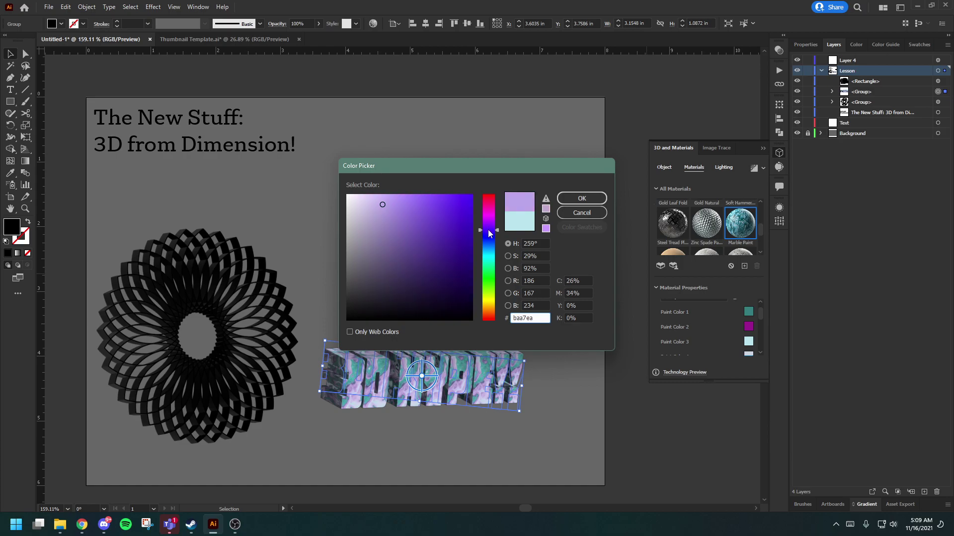
{"action": "left_click", "coordinate": [585, 197]}
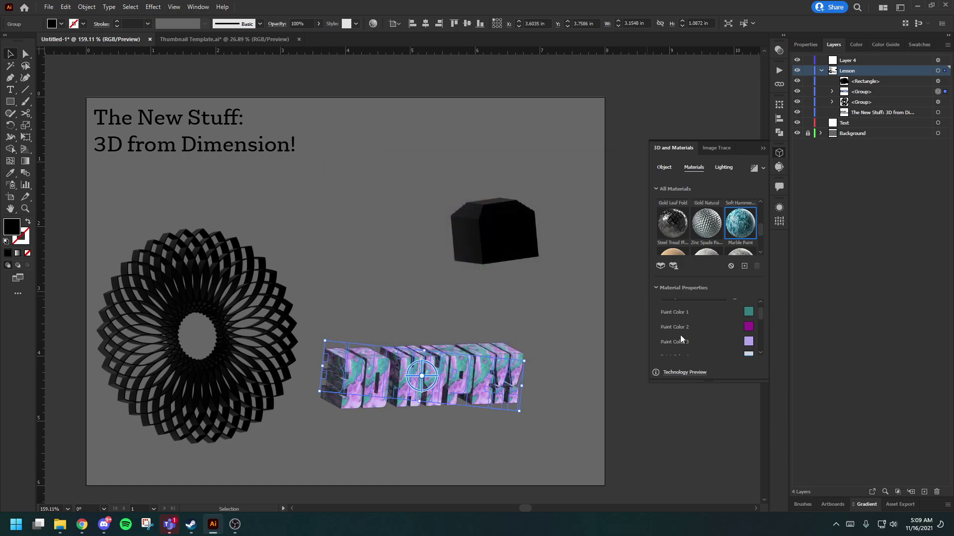
Set Paint Color 4 of the lettering's Marble Paint material to the blue #347ee8 and deselect the lettering
{"action": "scroll", "coordinate": [744, 340], "scroll_direction": "down", "scroll_amount": 1}
{"action": "left_click", "coordinate": [748, 340]}
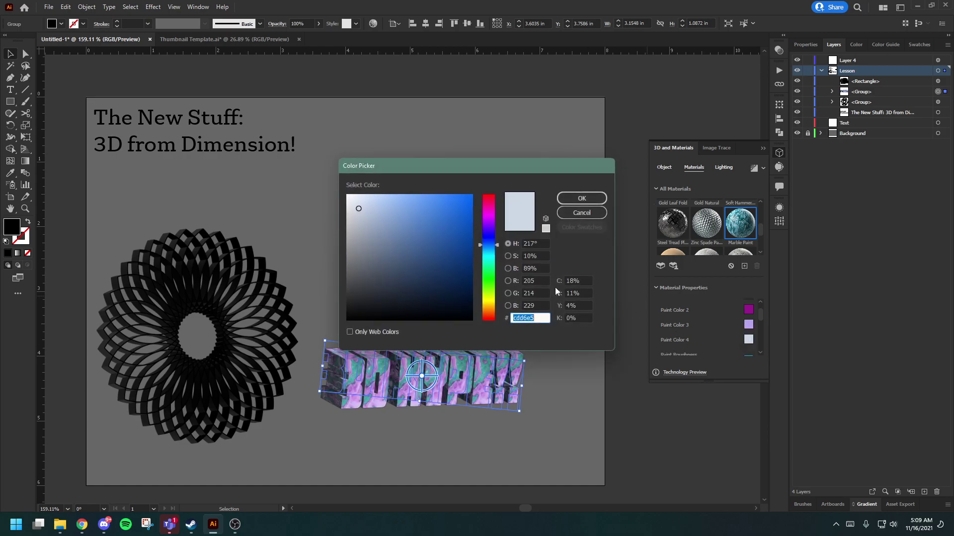
{"action": "left_click", "coordinate": [455, 215]}
{"action": "left_click_drag", "start_coordinate": [455, 215], "coordinate": [442, 207]}
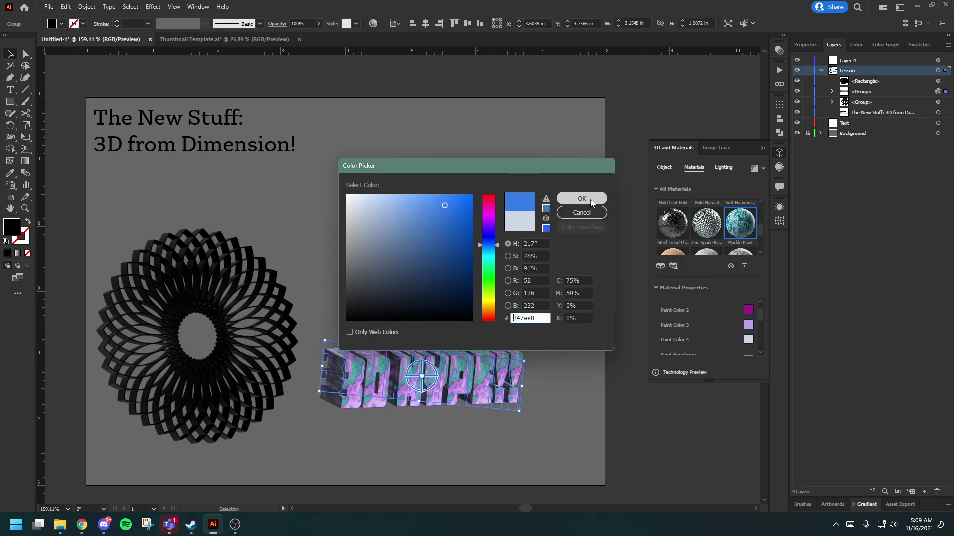
{"action": "left_click", "coordinate": [582, 212]}
{"action": "left_click", "coordinate": [589, 363]}
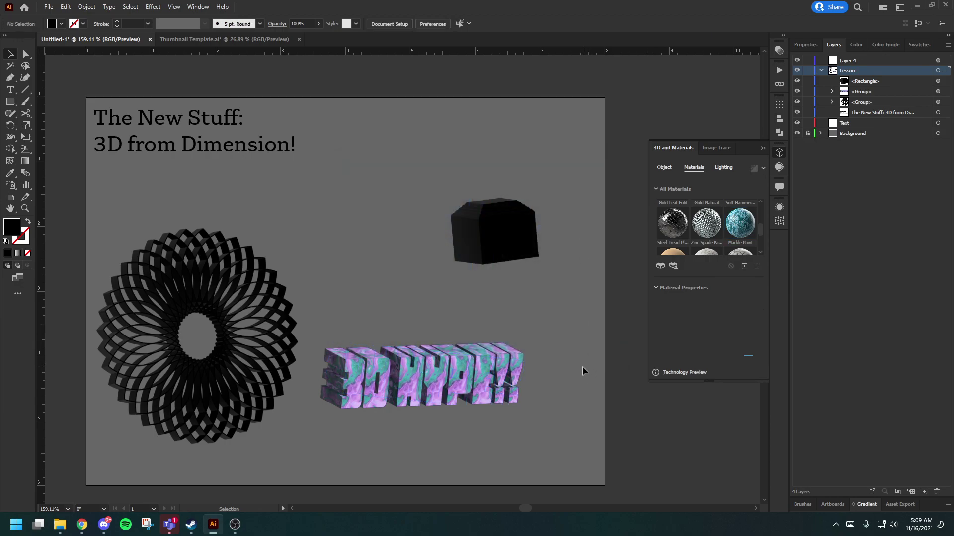
Apply the Wax Paint material to the extruded flower pattern
{"action": "scroll", "coordinate": [708, 238], "scroll_direction": "down", "scroll_amount": 1}
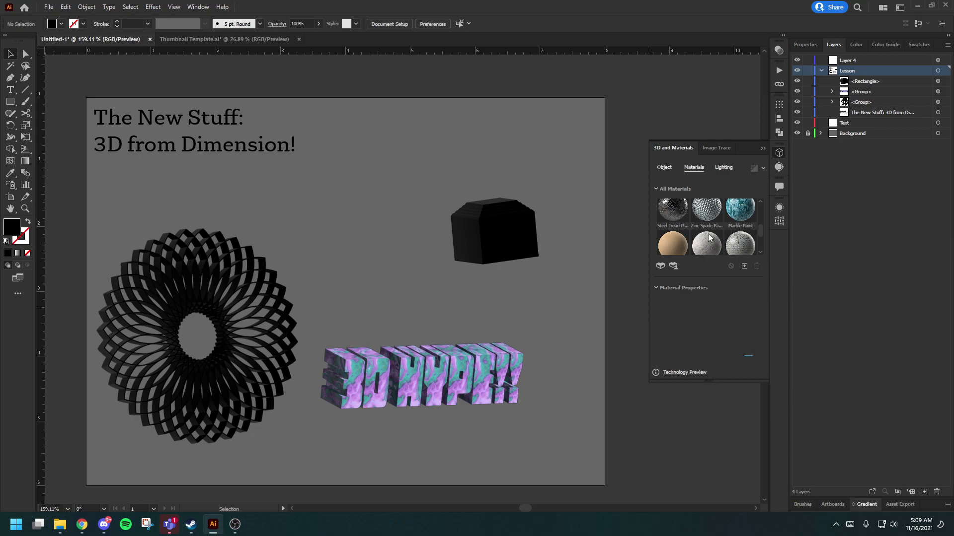
{"action": "left_click_drag", "start_coordinate": [653, 247], "coordinate": [681, 237]}
{"action": "left_click", "coordinate": [297, 291]}
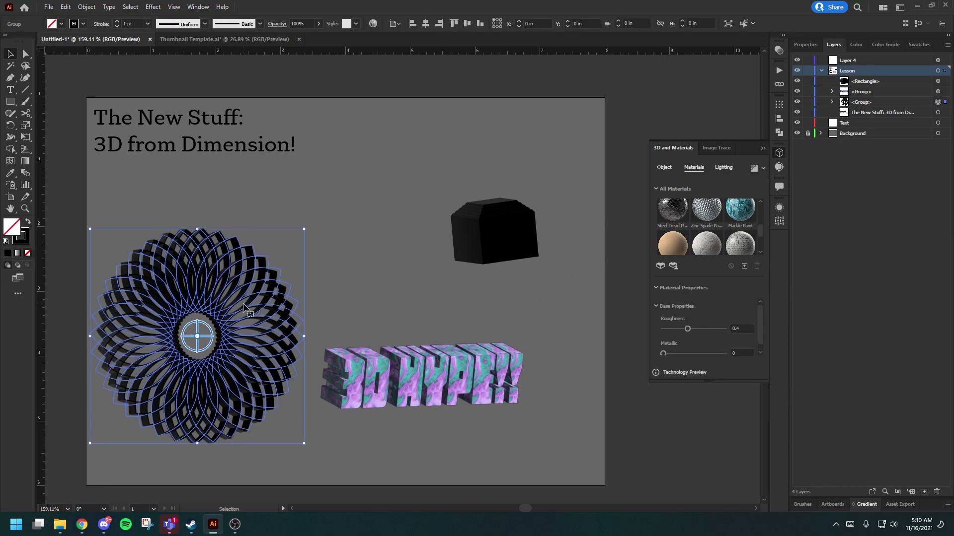
{"action": "scroll", "coordinate": [720, 233], "scroll_direction": "down", "scroll_amount": 2}
{"action": "scroll", "coordinate": [723, 230], "scroll_direction": "up", "scroll_amount": 1}
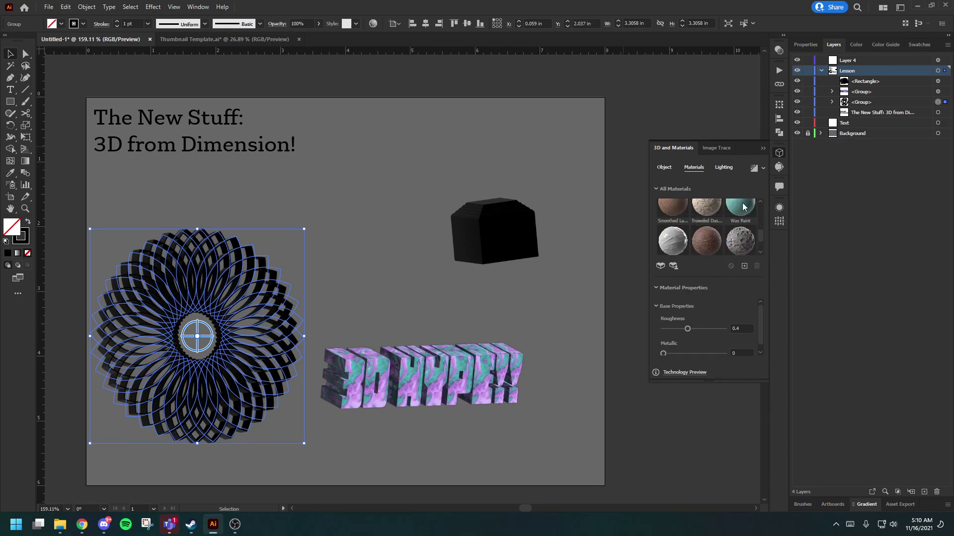
{"action": "scroll", "coordinate": [753, 318], "scroll_direction": "down", "scroll_amount": 3}
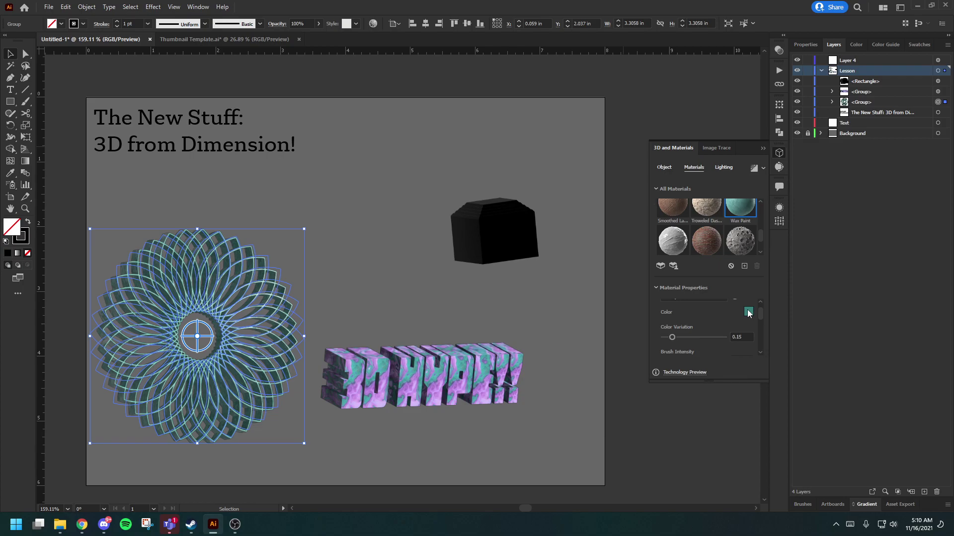
Set the color of the flower pattern's Wax Paint material to the dark gold #9b7807 and deselect the pattern
{"action": "left_click", "coordinate": [749, 312]}
{"action": "left_click_drag", "start_coordinate": [493, 282], "coordinate": [491, 304]}
{"action": "left_click", "coordinate": [462, 250]}
{"action": "left_click_drag", "start_coordinate": [462, 250], "coordinate": [467, 243]}
{"action": "left_click", "coordinate": [590, 198]}
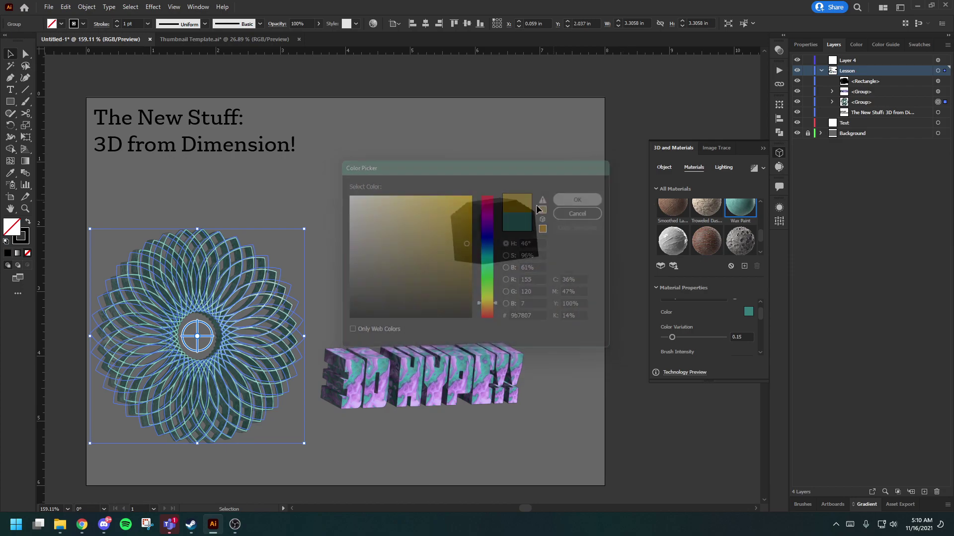
{"action": "left_click", "coordinate": [335, 246]}
Select the whole flower pattern and turn on ray tracing for it at low quality with noise reduction
{"action": "key", "text": "z"}
{"action": "left_click", "coordinate": [168, 312]}
{"action": "left_click_drag", "start_coordinate": [168, 312], "coordinate": [387, 307]}
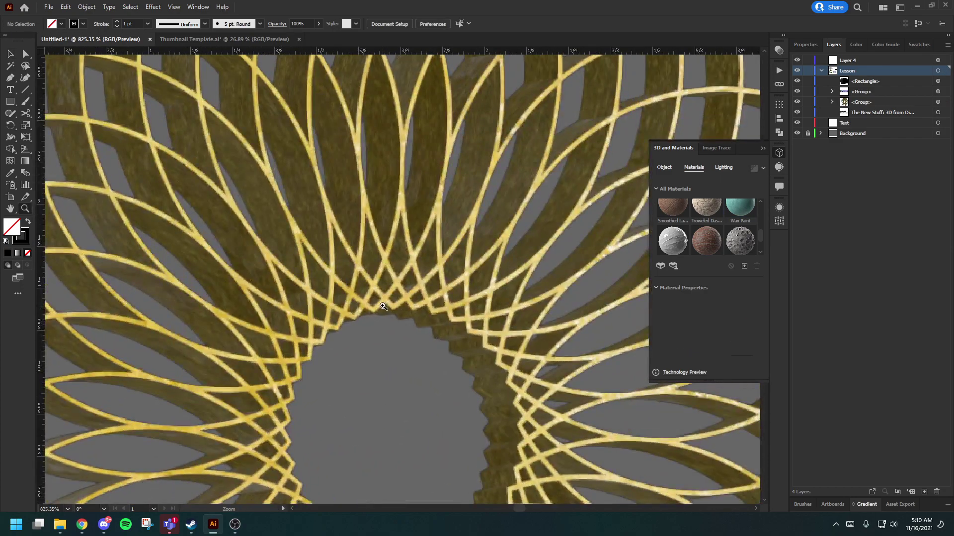
{"action": "left_click_drag", "start_coordinate": [392, 253], "coordinate": [395, 276]}
{"action": "key", "text": "v"}
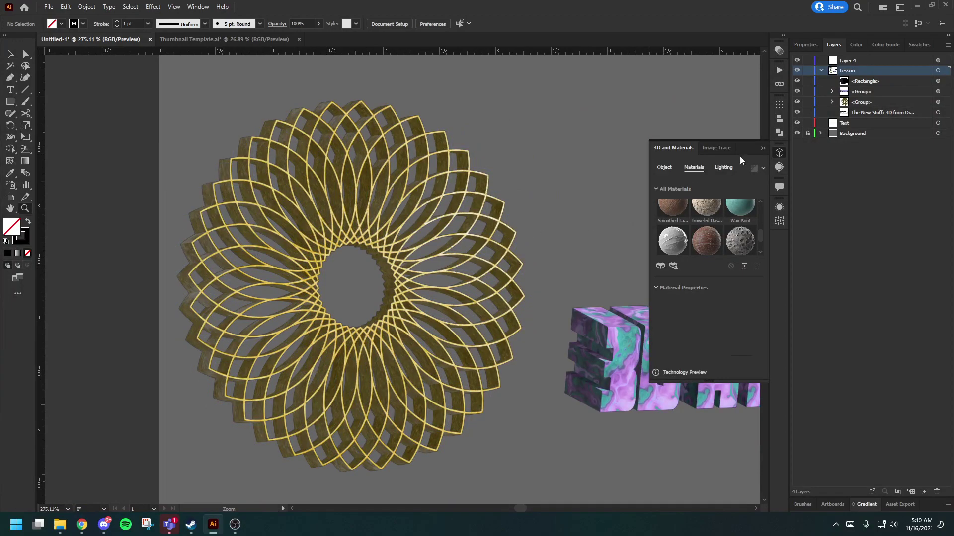
{"action": "left_click", "coordinate": [761, 168]}
{"action": "key", "text": "a"}
{"action": "left_click", "coordinate": [404, 258]}
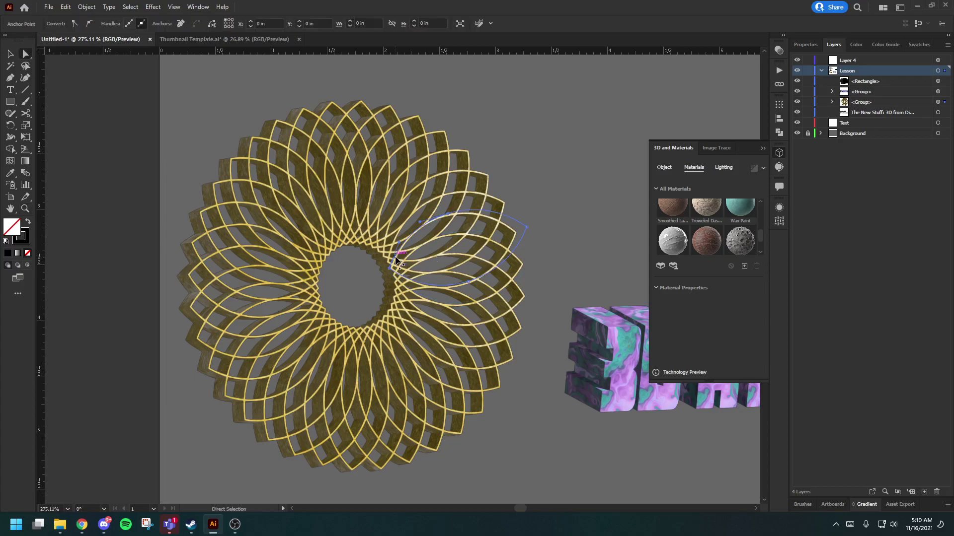
{"action": "key", "text": "v"}
{"action": "left_click", "coordinate": [410, 248]}
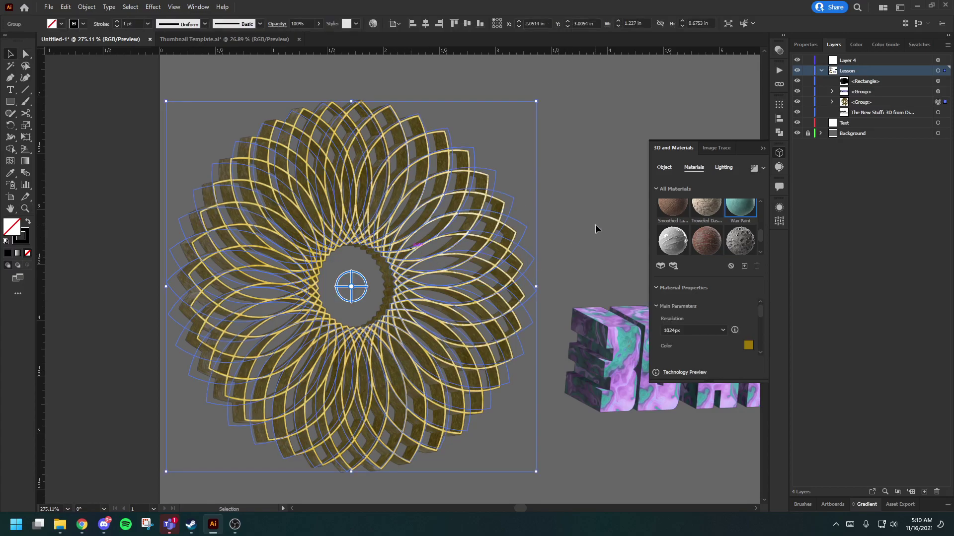
{"action": "left_click", "coordinate": [762, 170]}
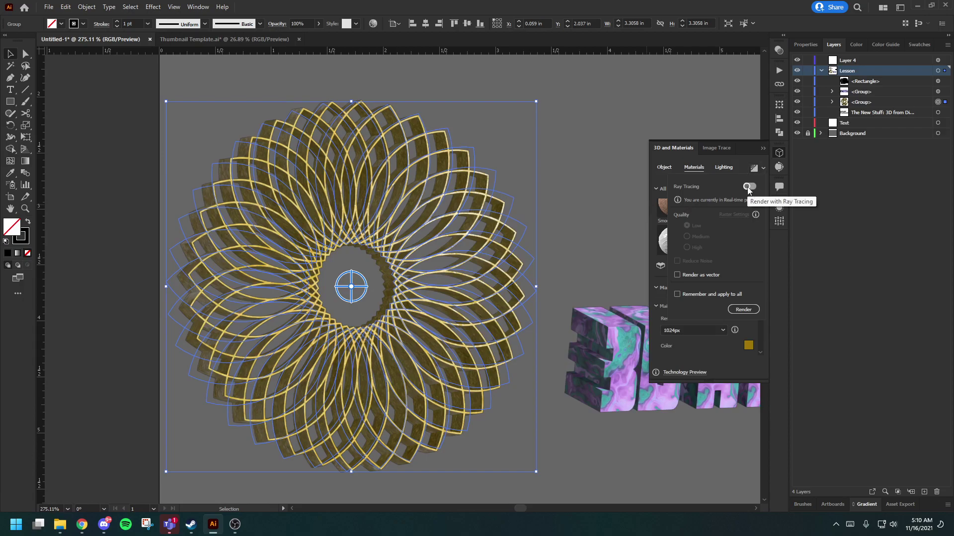
{"action": "left_click", "coordinate": [748, 186]}
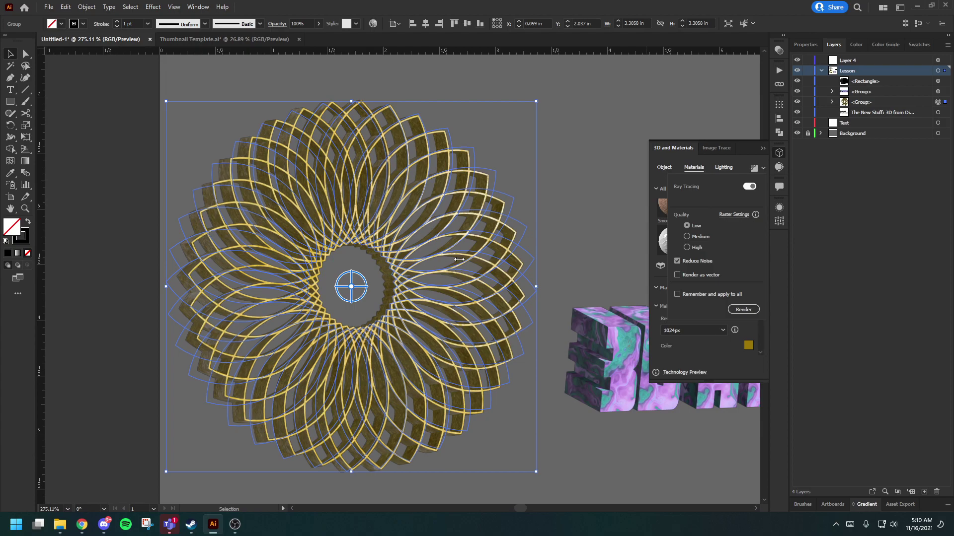
Render the flower pattern with ray tracing and inspect its surface and shadows up close
{"action": "key", "text": "z"}
{"action": "left_click_drag", "start_coordinate": [274, 273], "coordinate": [331, 285]}
{"action": "scroll", "coordinate": [450, 287], "scroll_direction": "down", "scroll_amount": 2}
{"action": "scroll", "coordinate": [443, 284], "scroll_direction": "right", "scroll_amount": 4}
{"action": "scroll", "coordinate": [443, 282], "scroll_direction": "right", "scroll_amount": 2}
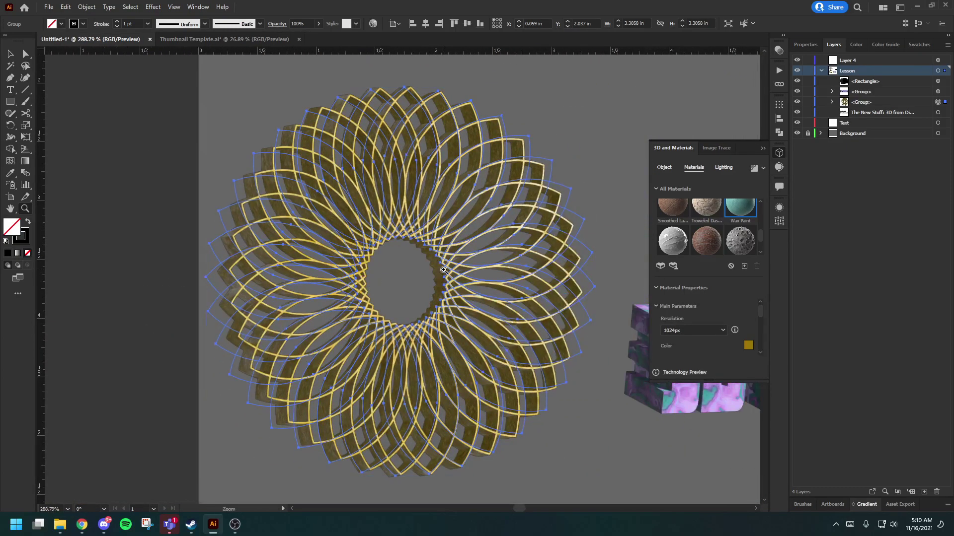
{"action": "left_click", "coordinate": [754, 168]}
{"action": "left_click_drag", "start_coordinate": [357, 202], "coordinate": [310, 226]}
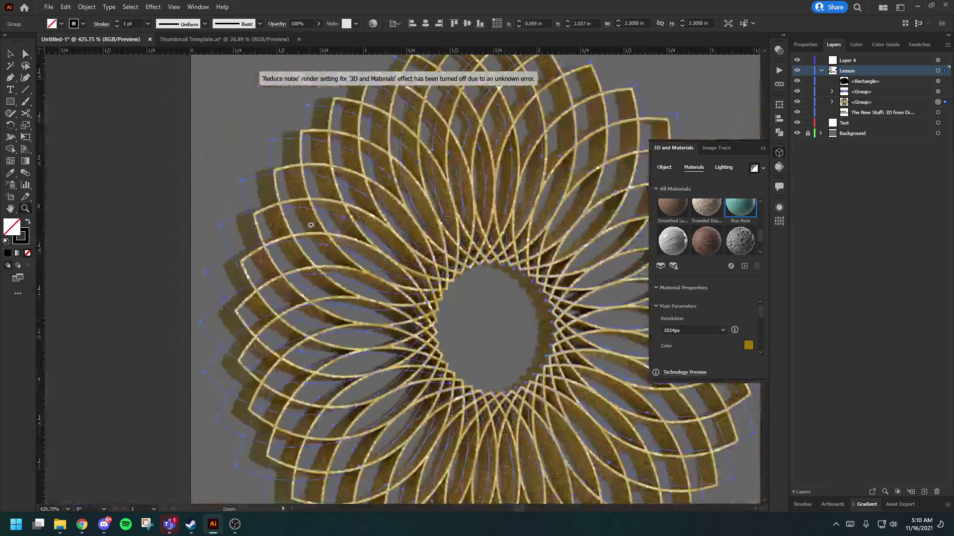
{"action": "scroll", "coordinate": [323, 227], "scroll_direction": "down", "scroll_amount": 2}
{"action": "scroll", "coordinate": [345, 229], "scroll_direction": "right", "scroll_amount": 5}
{"action": "scroll", "coordinate": [412, 257], "scroll_direction": "down", "scroll_amount": 2}
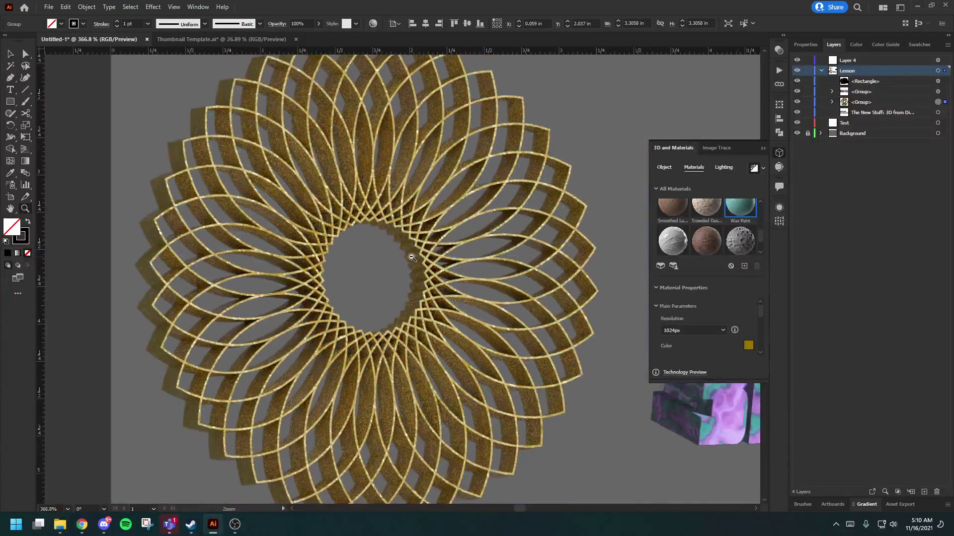
Raise the resolution of the flower pattern's Wax Paint material to 2048px
{"action": "scroll", "coordinate": [413, 257], "scroll_direction": "down", "scroll_amount": 2}
{"action": "left_click", "coordinate": [723, 329]}
{"action": "left_click", "coordinate": [693, 373]}
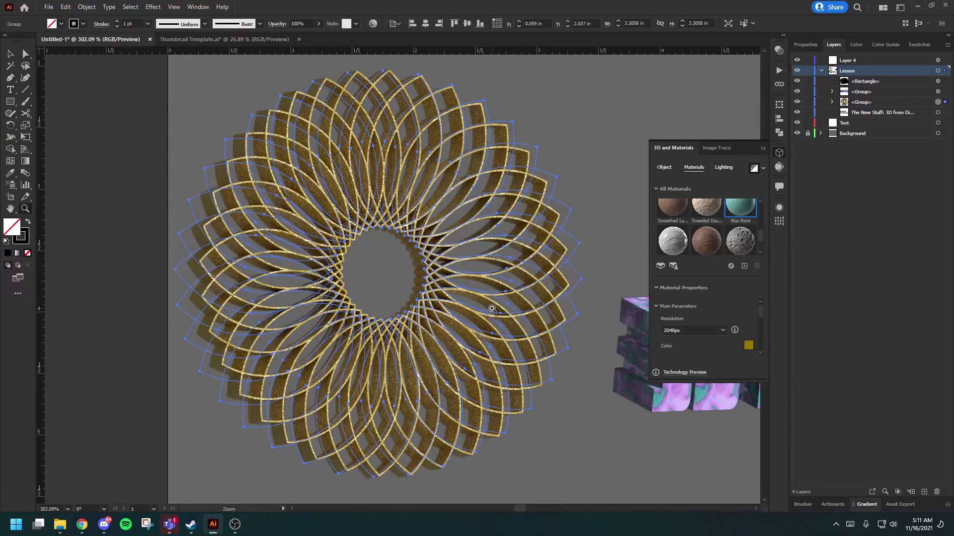
Try the Heavy Golden brick material on the flower pattern, and replace it with the Ash Wood material
{"action": "scroll", "coordinate": [500, 306], "scroll_direction": "up", "scroll_amount": 1}
{"action": "scroll", "coordinate": [501, 306], "scroll_direction": "down", "scroll_amount": 1}
{"action": "scroll", "coordinate": [721, 240], "scroll_direction": "down", "scroll_amount": 4}
{"action": "scroll", "coordinate": [721, 241], "scroll_direction": "down", "scroll_amount": 1}
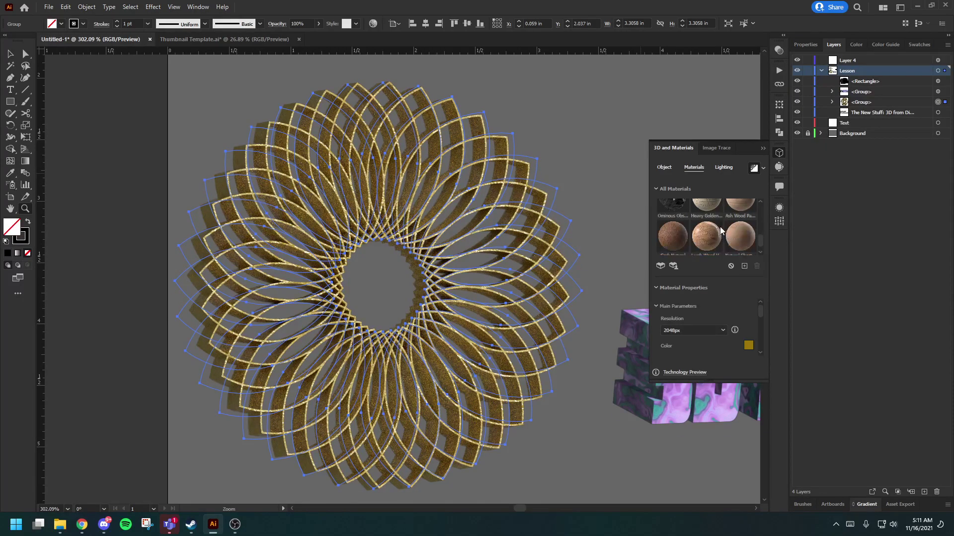
{"action": "scroll", "coordinate": [722, 229], "scroll_direction": "up", "scroll_amount": 1}
{"action": "left_click", "coordinate": [705, 221]}
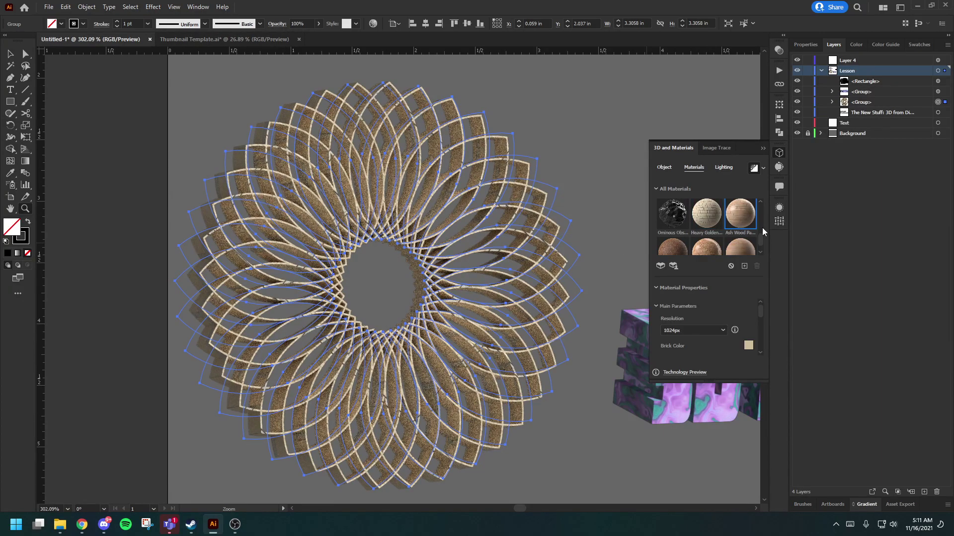
Switch the flower pattern from ray tracing back to real-time rendering
{"action": "right_click", "coordinate": [568, 293]}
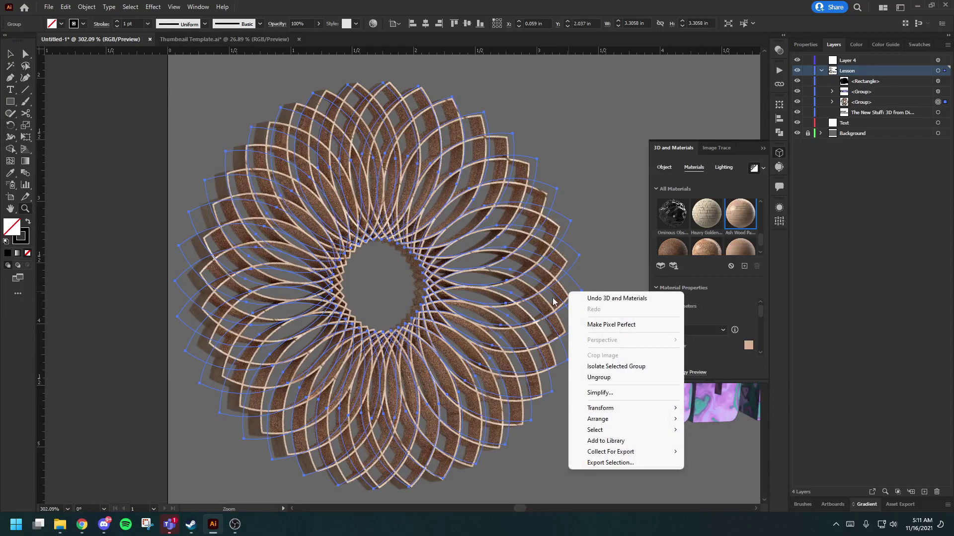
{"action": "left_click", "coordinate": [587, 264]}
{"action": "left_click_drag", "start_coordinate": [504, 287], "coordinate": [462, 288]}
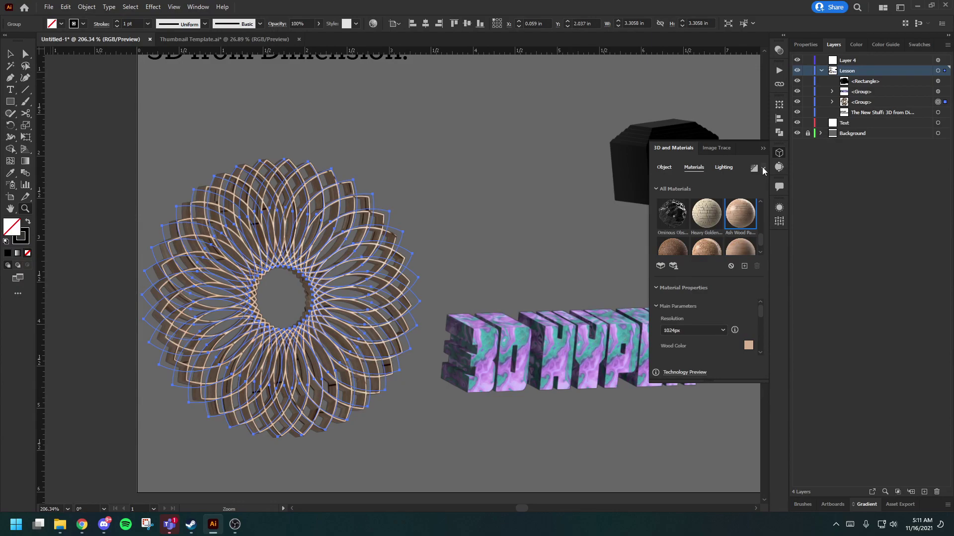
{"action": "left_click_drag", "start_coordinate": [277, 302], "coordinate": [387, 276]}
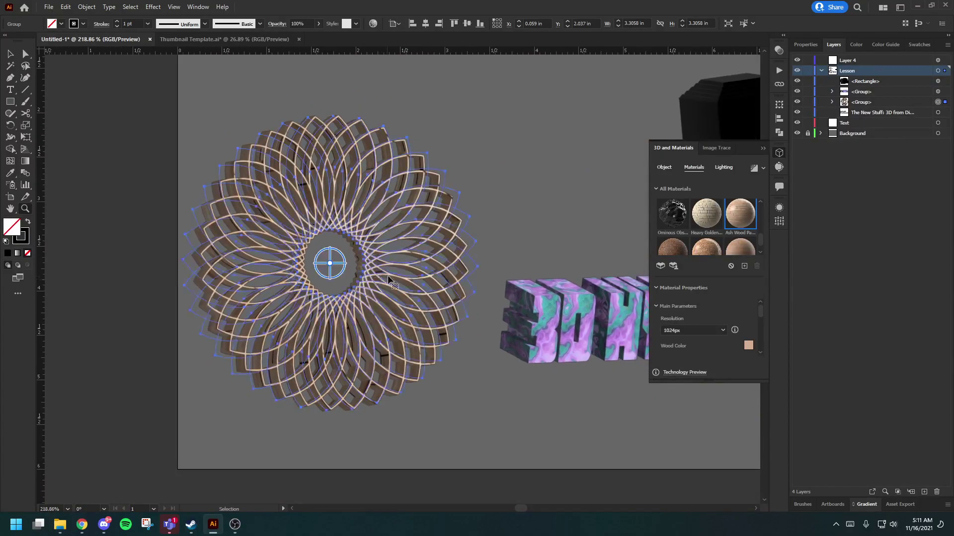
{"action": "key", "text": "v"}
Look through the properties of the flower pattern's Ash Wood material, including veins contrast, wood roughness and position
{"action": "scroll", "coordinate": [383, 268], "scroll_direction": "right", "scroll_amount": 8}
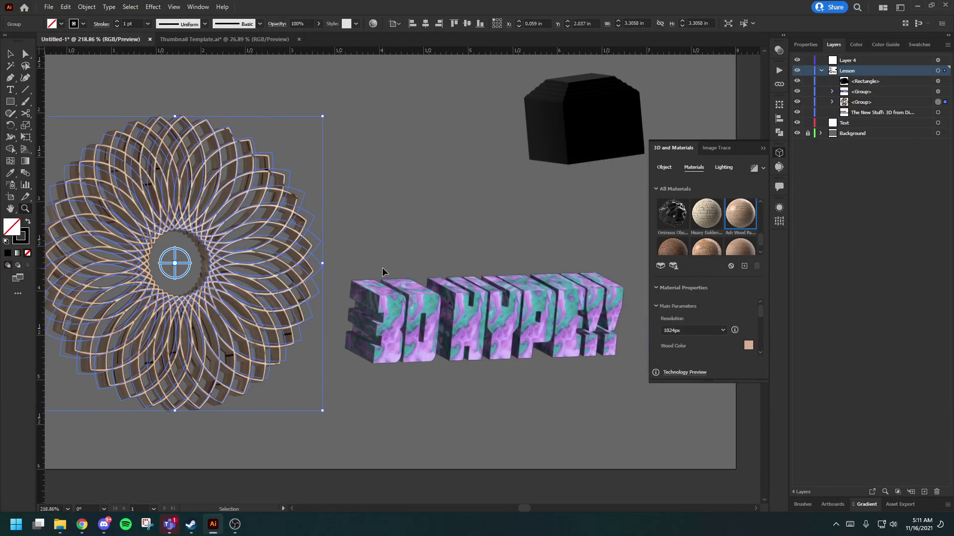
{"action": "scroll", "coordinate": [385, 268], "scroll_direction": "up", "scroll_amount": 3}
{"action": "scroll", "coordinate": [385, 269], "scroll_direction": "right", "scroll_amount": 2}
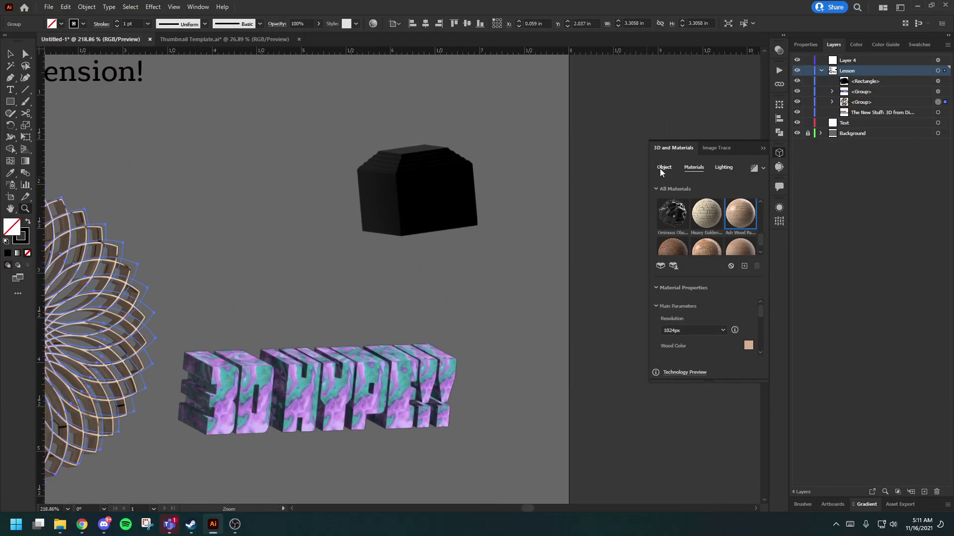
{"action": "key", "text": "a"}
{"action": "scroll", "coordinate": [702, 319], "scroll_direction": "down", "scroll_amount": 5}
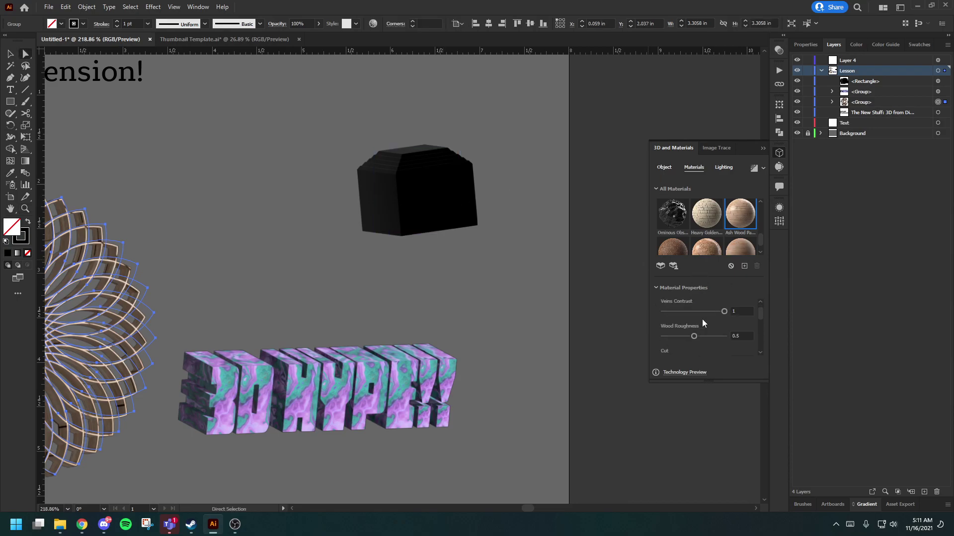
{"action": "scroll", "coordinate": [696, 235], "scroll_direction": "down", "scroll_amount": 1}
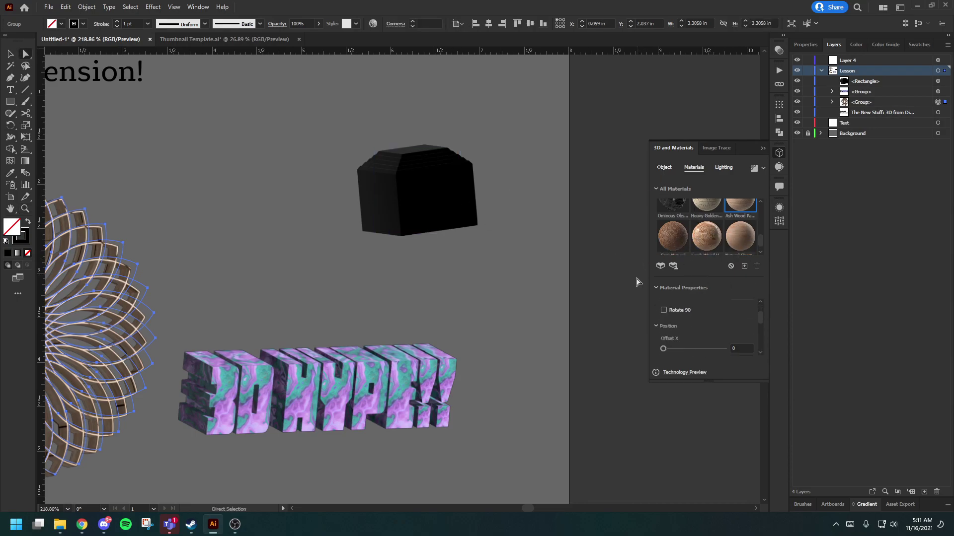
Enlarge the 3D and Materials panel to browse the whole material library, and collapse the All Materials section
{"action": "left_click_drag", "start_coordinate": [580, 301], "coordinate": [408, 294]}
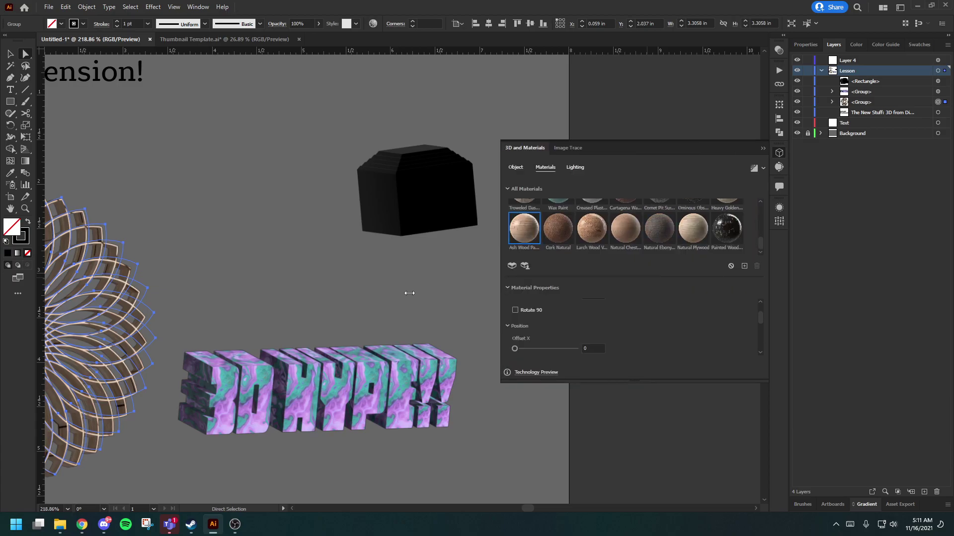
{"action": "left_click_drag", "start_coordinate": [606, 447], "coordinate": [598, 490]}
{"action": "scroll", "coordinate": [633, 289], "scroll_direction": "up", "scroll_amount": 5}
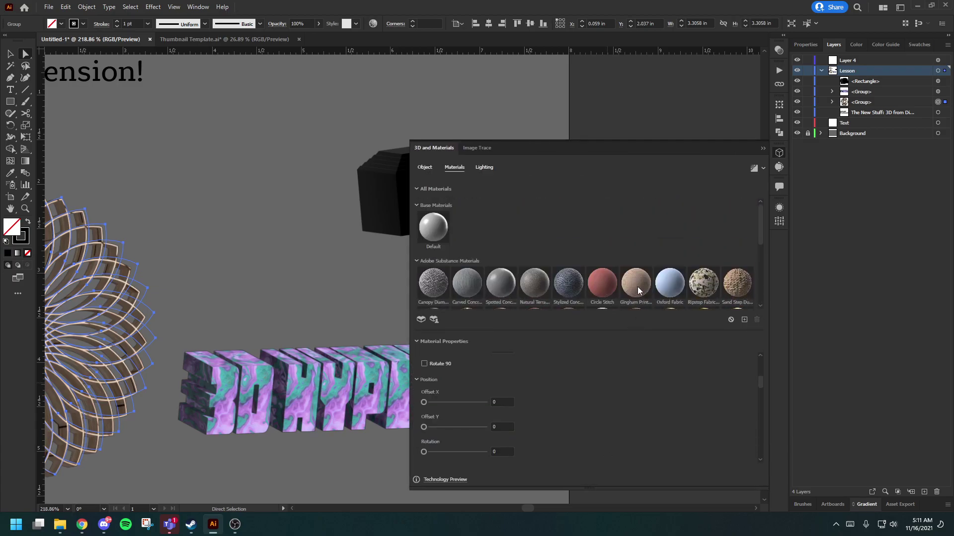
{"action": "scroll", "coordinate": [634, 287], "scroll_direction": "down", "scroll_amount": 6}
{"action": "scroll", "coordinate": [574, 273], "scroll_direction": "up", "scroll_amount": 8}
{"action": "left_click", "coordinate": [416, 187]}
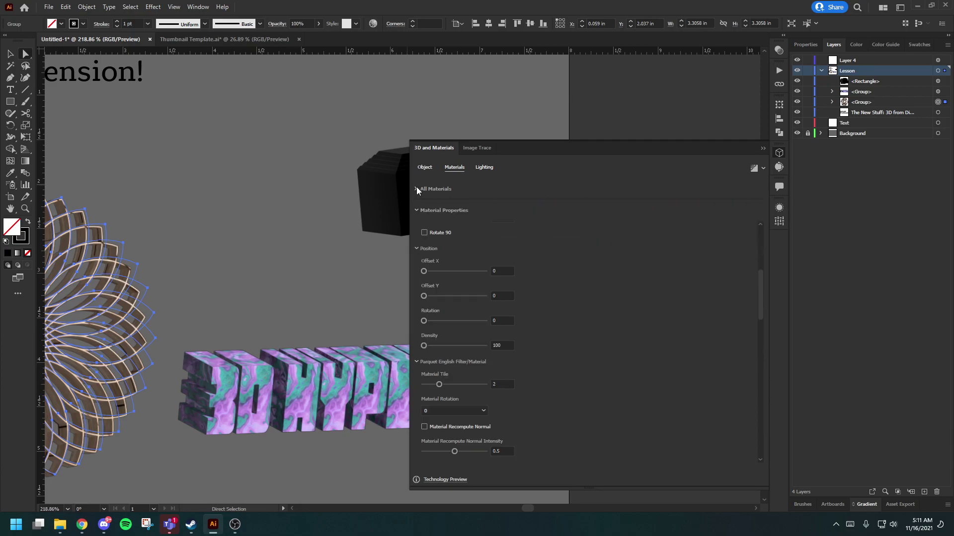
Browse the full material library and replace the flower pattern's material with Zinc Spade
{"action": "left_click", "coordinate": [416, 187]}
{"action": "left_click", "coordinate": [417, 205]}
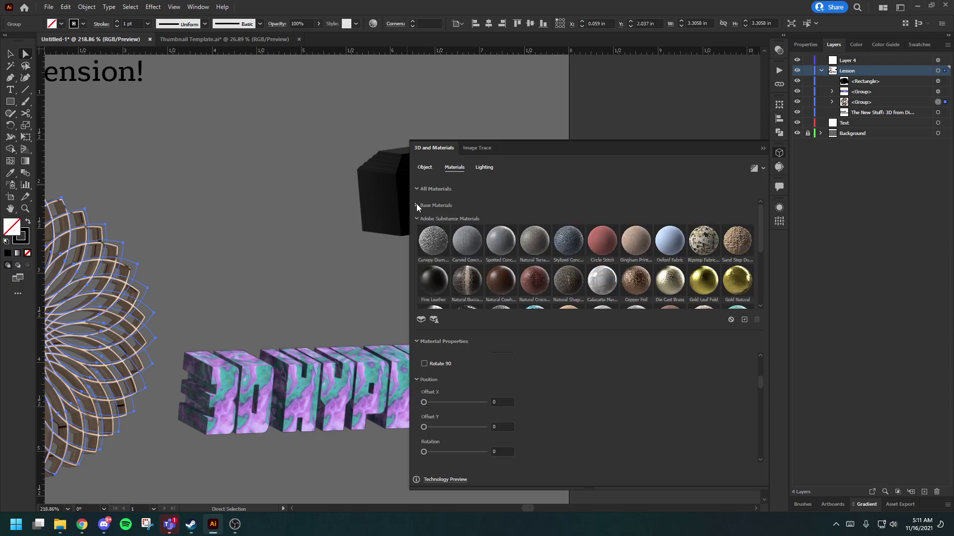
{"action": "left_click", "coordinate": [416, 205]}
{"action": "scroll", "coordinate": [472, 238], "scroll_direction": "down", "scroll_amount": 10}
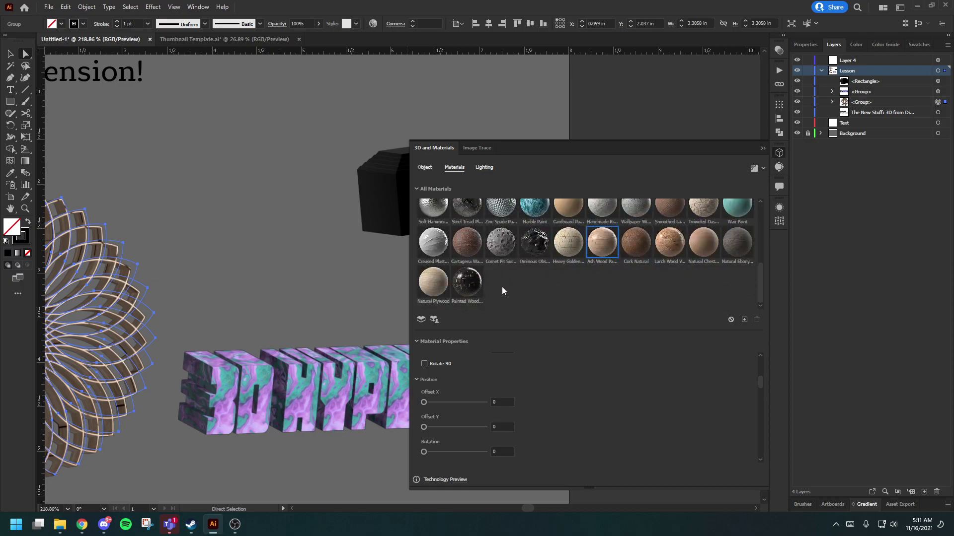
{"action": "scroll", "coordinate": [499, 288], "scroll_direction": "up", "scroll_amount": 2}
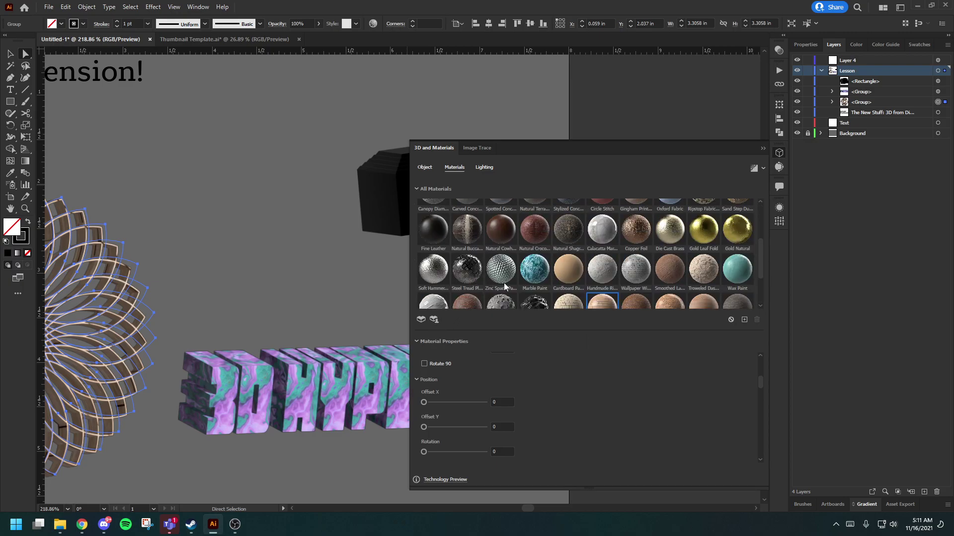
{"action": "scroll", "coordinate": [532, 283], "scroll_direction": "up", "scroll_amount": 1}
{"action": "scroll", "coordinate": [511, 291], "scroll_direction": "down", "scroll_amount": 1}
{"action": "left_click", "coordinate": [501, 271]}
Move the square about 1.3 in to the left, and give it the Ominous Obsidian material after trying Zinc Spade
{"action": "left_click", "coordinate": [377, 188]}
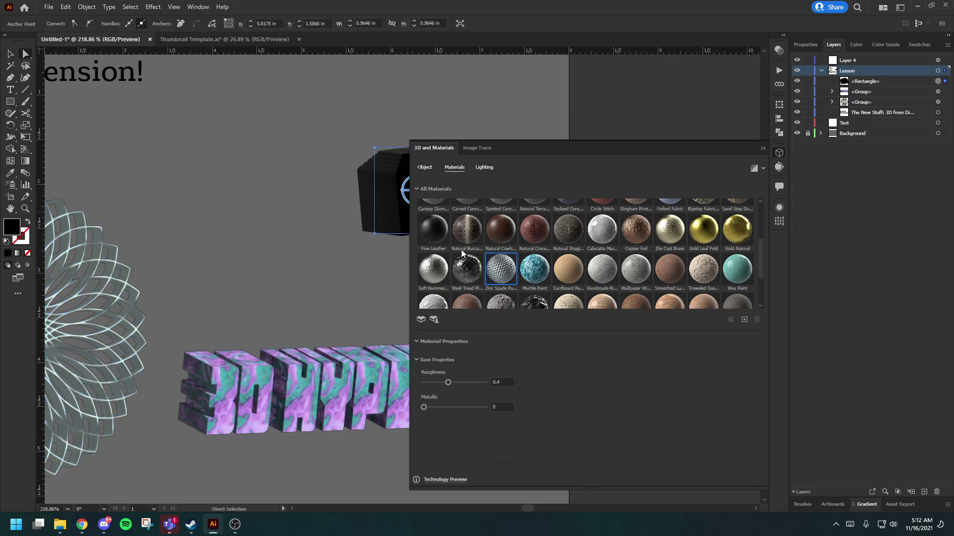
{"action": "left_click_drag", "start_coordinate": [387, 198], "coordinate": [280, 185]}
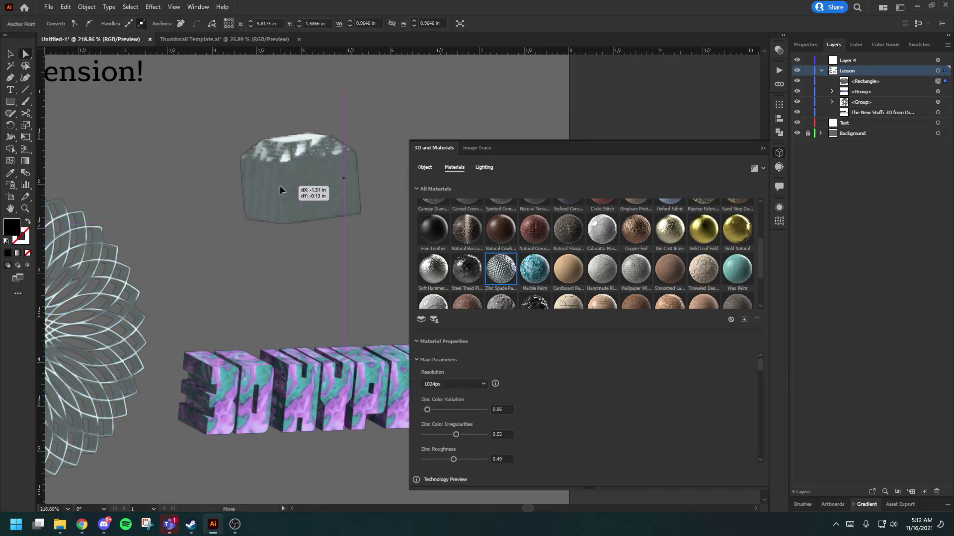
{"action": "scroll", "coordinate": [611, 270], "scroll_direction": "down", "scroll_amount": 1}
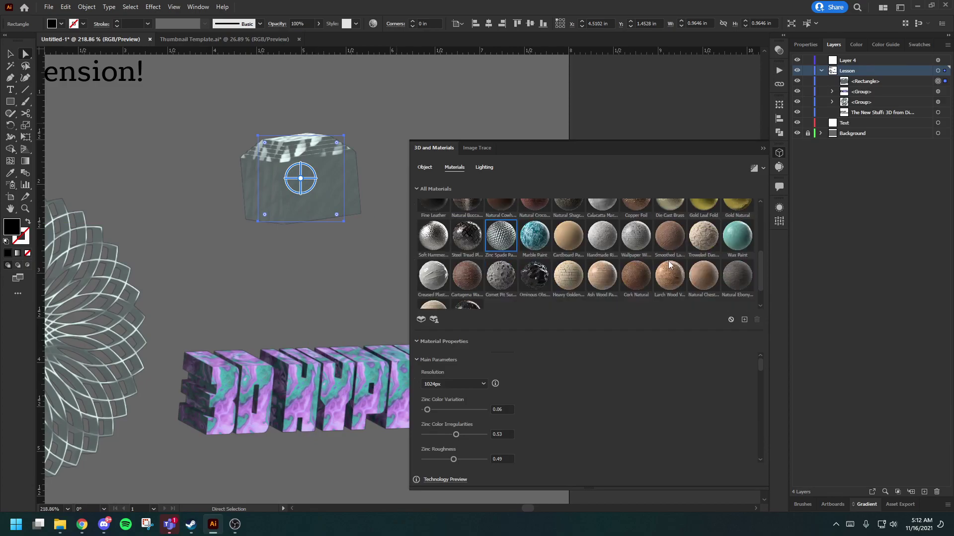
{"action": "scroll", "coordinate": [624, 273], "scroll_direction": "down", "scroll_amount": 1}
{"action": "scroll", "coordinate": [497, 285], "scroll_direction": "up", "scroll_amount": 1}
{"action": "left_click", "coordinate": [535, 282]}
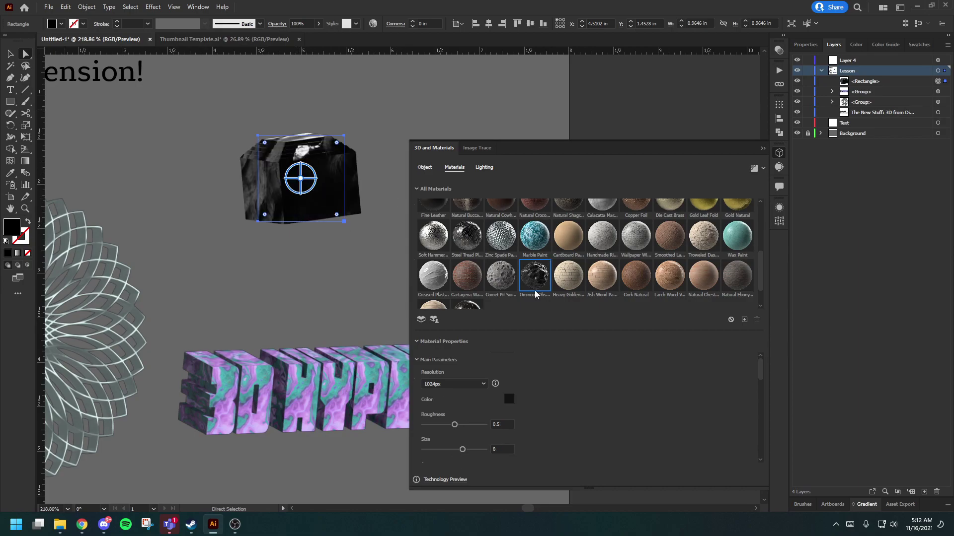
Set the square's obsidian material color to dark purple, hex 20092d
{"action": "left_click", "coordinate": [509, 399]}
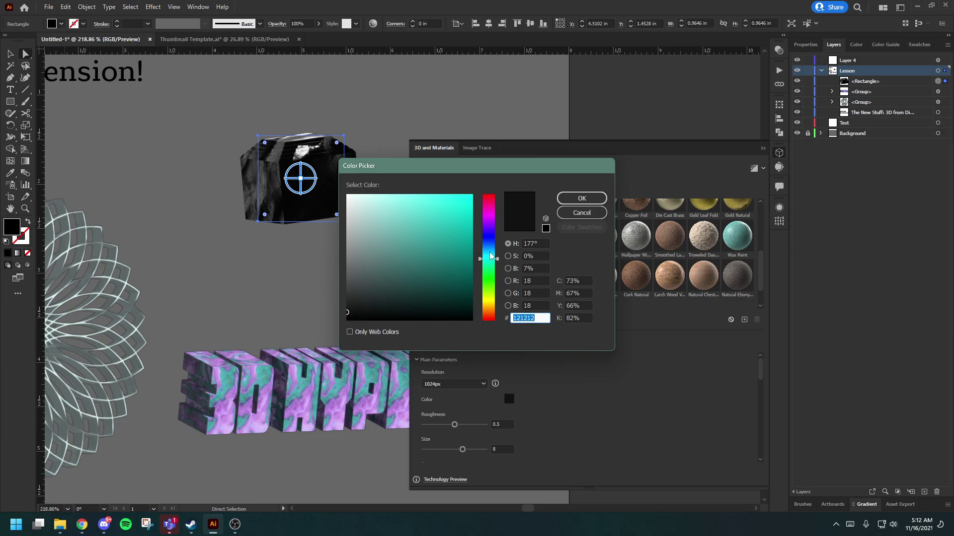
{"action": "left_click", "coordinate": [492, 224]}
{"action": "left_click", "coordinate": [449, 297]}
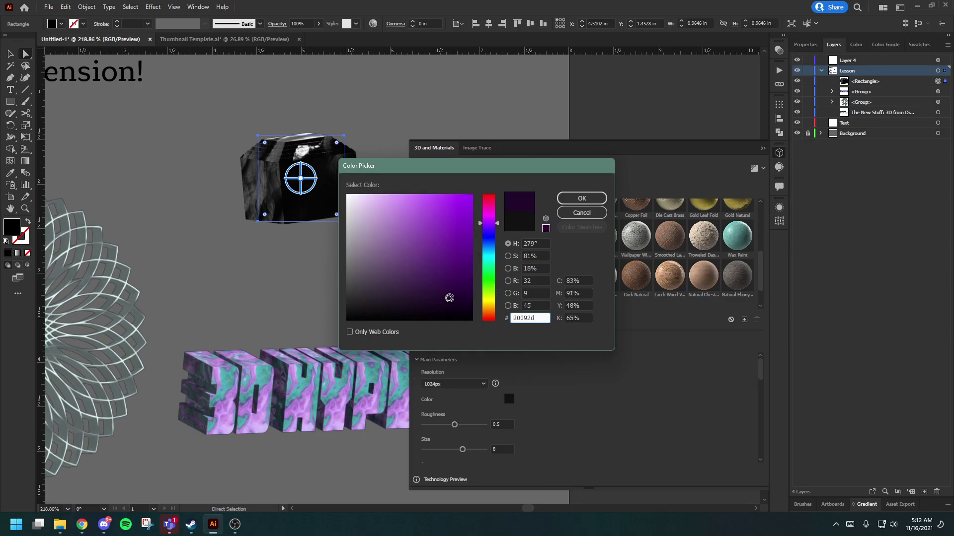
{"action": "left_click", "coordinate": [582, 198]}
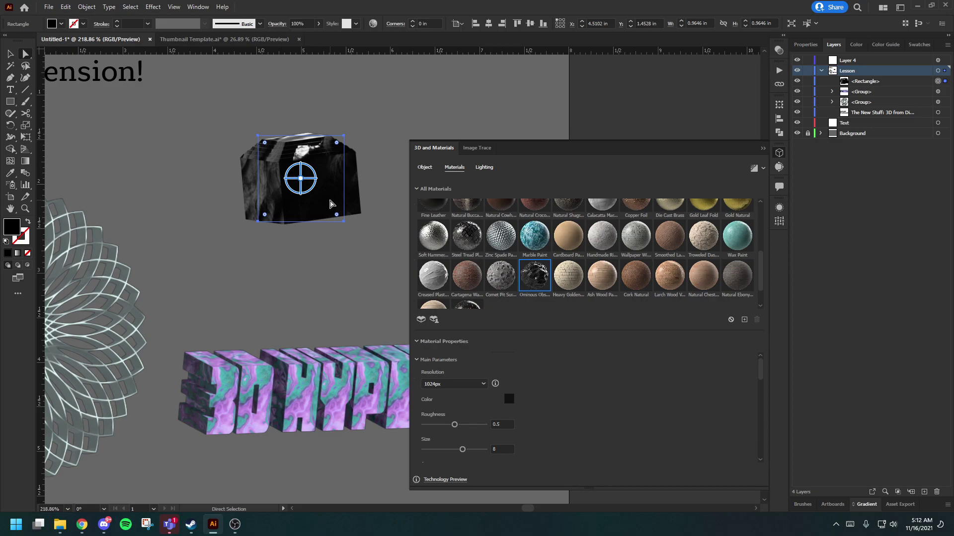
Set the square's 3D rotation about the vertical axis to 180°
{"action": "key", "text": "z"}
{"action": "left_click_drag", "start_coordinate": [277, 159], "coordinate": [363, 201]}
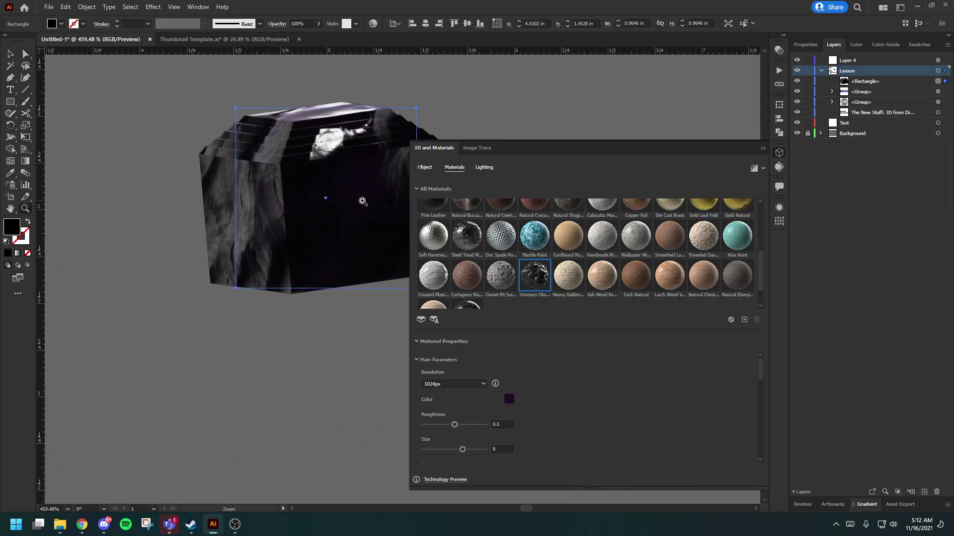
{"action": "left_click", "coordinate": [426, 173]}
{"action": "scroll", "coordinate": [475, 401], "scroll_direction": "down", "scroll_amount": 2}
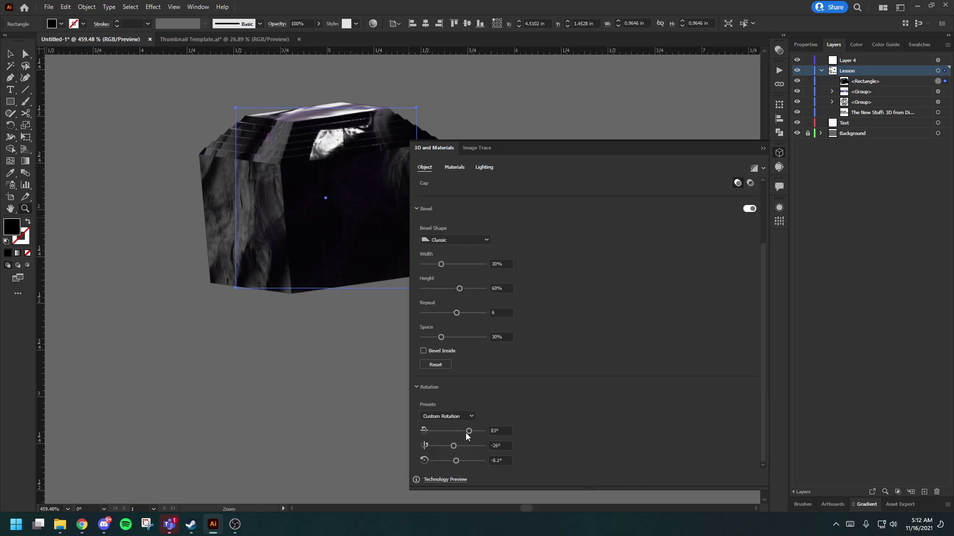
{"action": "left_click_drag", "start_coordinate": [454, 446], "coordinate": [487, 434]}
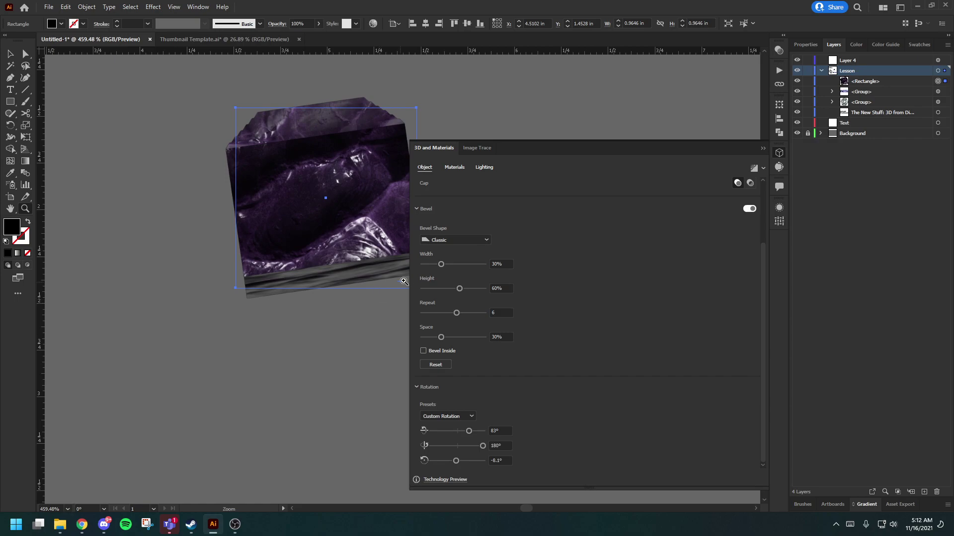
Try the Top Left and Diffuse lighting presets on the square, and return to Standard
{"action": "left_click", "coordinate": [453, 169]}
{"action": "left_click", "coordinate": [481, 169]}
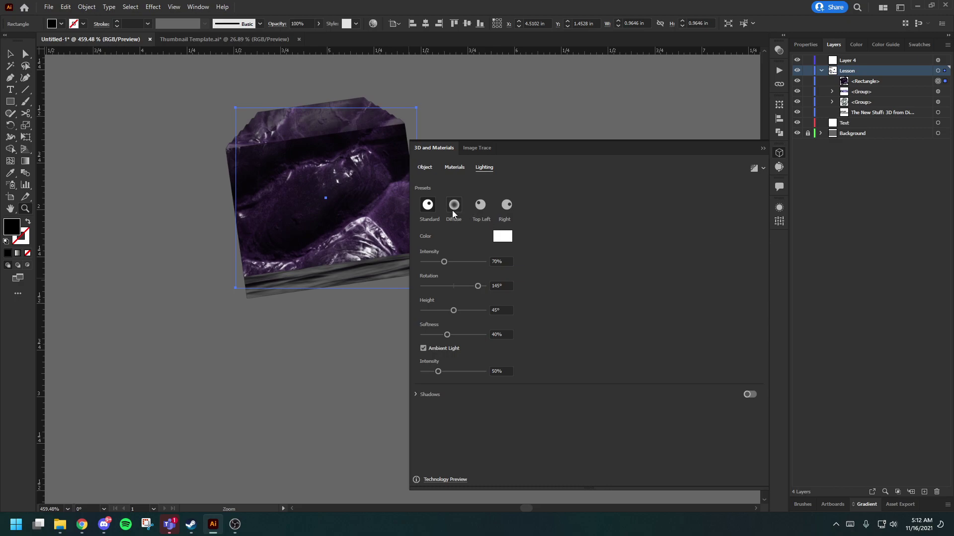
{"action": "left_click", "coordinate": [480, 204]}
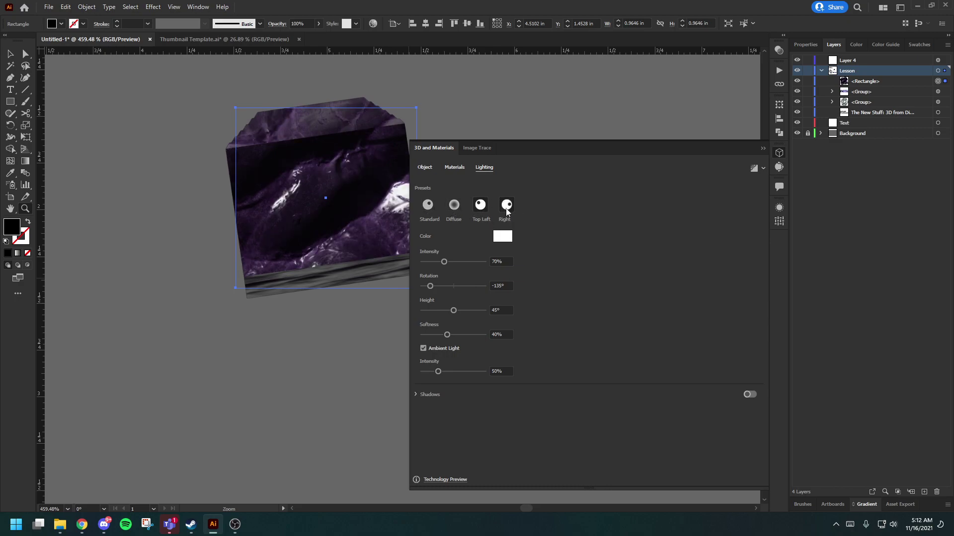
{"action": "left_click", "coordinate": [428, 205]}
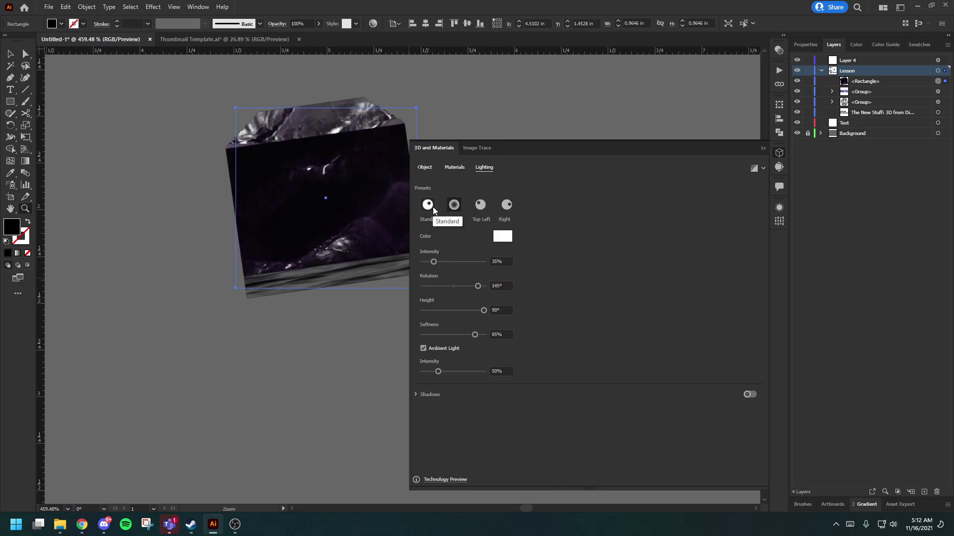
Enable shadows for the square, positioned Behind Object, with 54% distance from object and 221% shadow bounds
{"action": "left_click", "coordinate": [417, 397]}
{"action": "scroll", "coordinate": [445, 395], "scroll_direction": "down", "scroll_amount": 1}
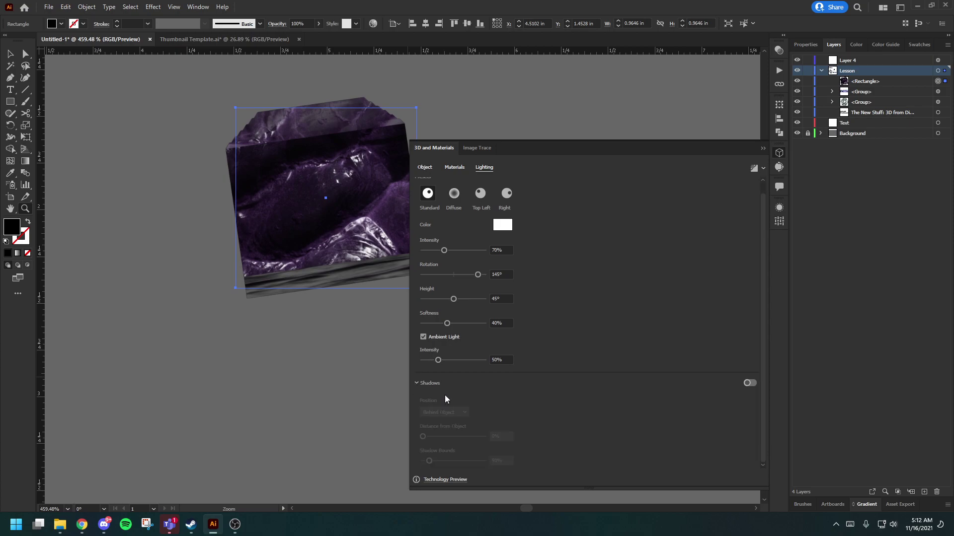
{"action": "left_click", "coordinate": [752, 385]}
{"action": "left_click", "coordinate": [466, 413]}
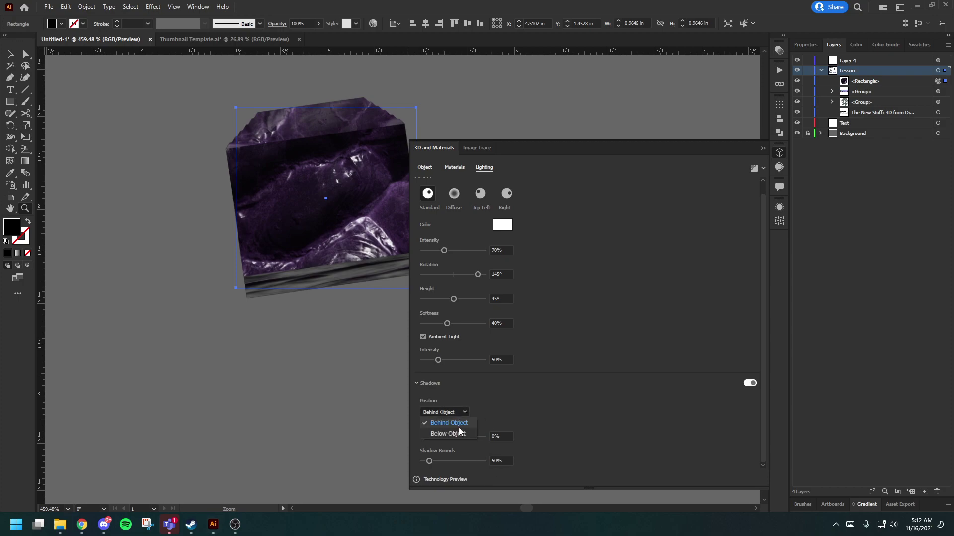
{"action": "left_click", "coordinate": [455, 436]}
{"action": "left_click", "coordinate": [460, 412]}
{"action": "left_click", "coordinate": [447, 422]}
{"action": "mouse_move", "coordinate": [429, 461]}
{"action": "left_mouse_down"}
{"action": "mouse_move", "coordinate": [456, 461]}
{"action": "mouse_move", "coordinate": [456, 439]}
{"action": "left_mouse_up"}
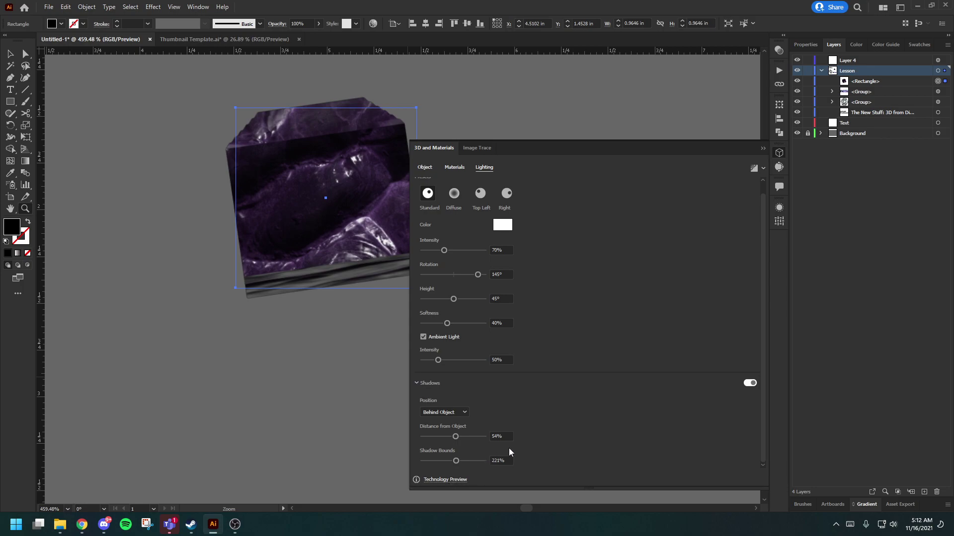
Set the square's ambient light intensity to 81% and collapse the 3D and Materials panel
{"action": "scroll", "coordinate": [503, 427], "scroll_direction": "up", "scroll_amount": 1}
{"action": "mouse_move", "coordinate": [438, 374]}
{"action": "left_mouse_down"}
{"action": "mouse_move", "coordinate": [459, 374]}
{"action": "mouse_move", "coordinate": [446, 375]}
{"action": "left_mouse_up"}
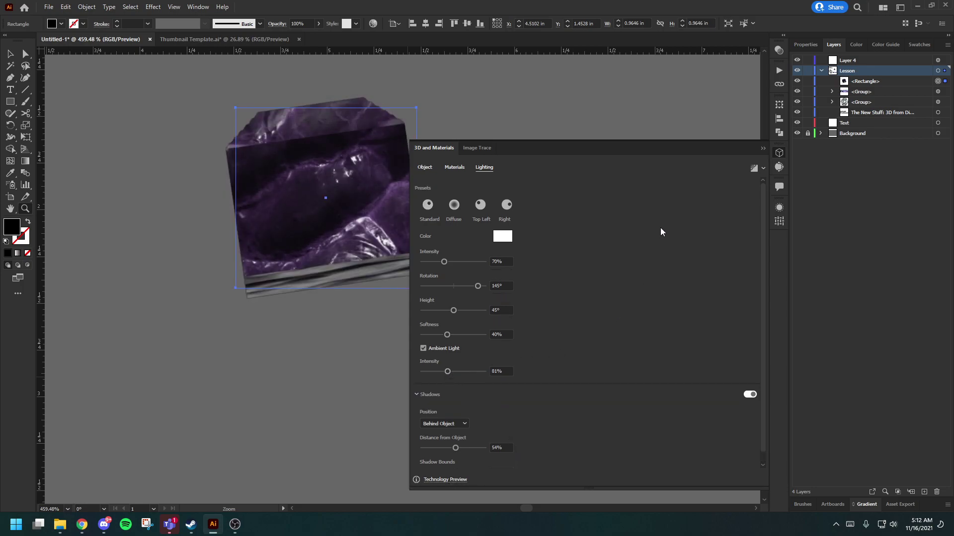
{"action": "left_click", "coordinate": [762, 149]}
Delete the square, the flower pattern and the 3D lettering, keeping only the heading text
{"action": "key", "text": "Delete"}
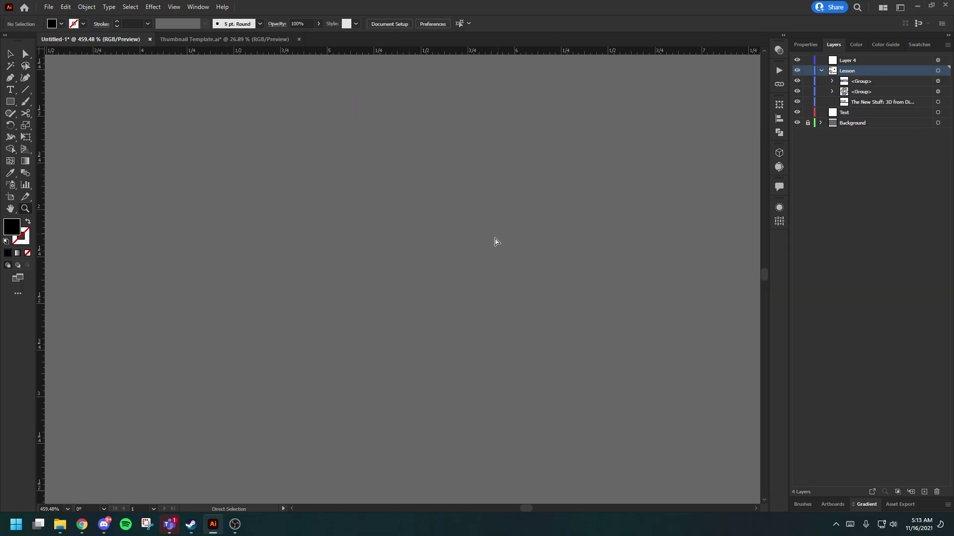
{"action": "scroll", "coordinate": [499, 237], "scroll_direction": "down", "scroll_amount": 8}
{"action": "left_click", "coordinate": [359, 324]}
{"action": "left_click_drag", "start_coordinate": [359, 323], "coordinate": [386, 341]}
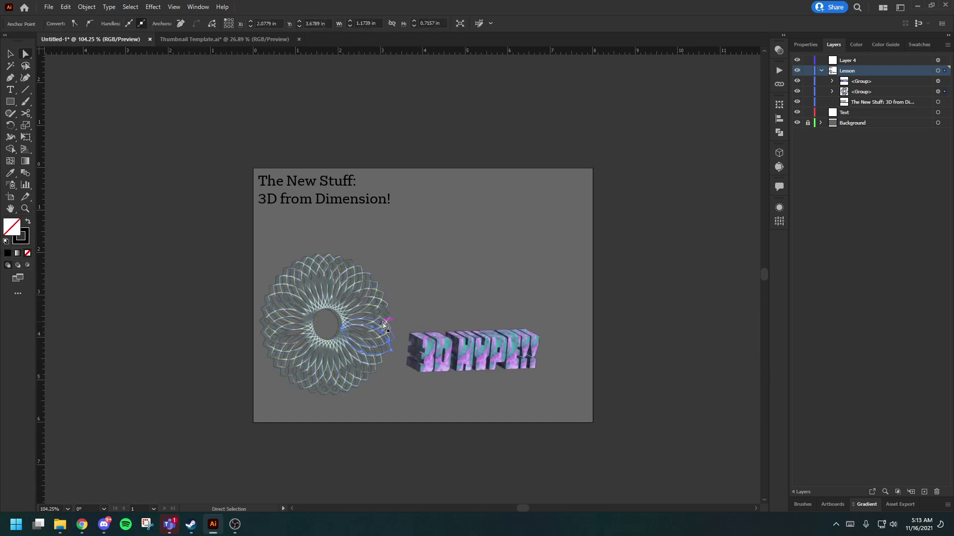
{"action": "left_click_drag", "start_coordinate": [237, 258], "coordinate": [598, 412]}
{"action": "key", "text": "Delete"}
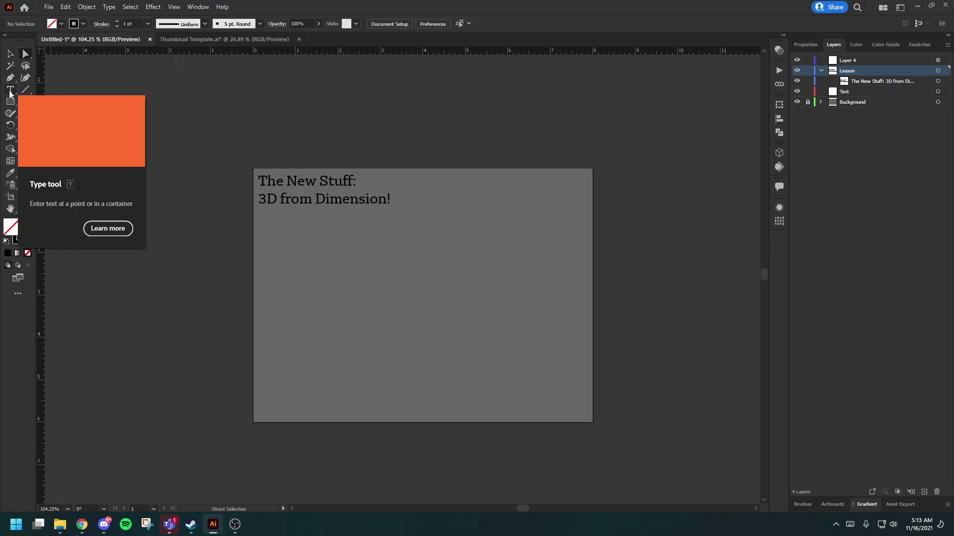
Draw a five-pointed star about 2.4 in wide and 2.3 in high below the heading, and move it down to the right
{"action": "left_click", "coordinate": [10, 106]}
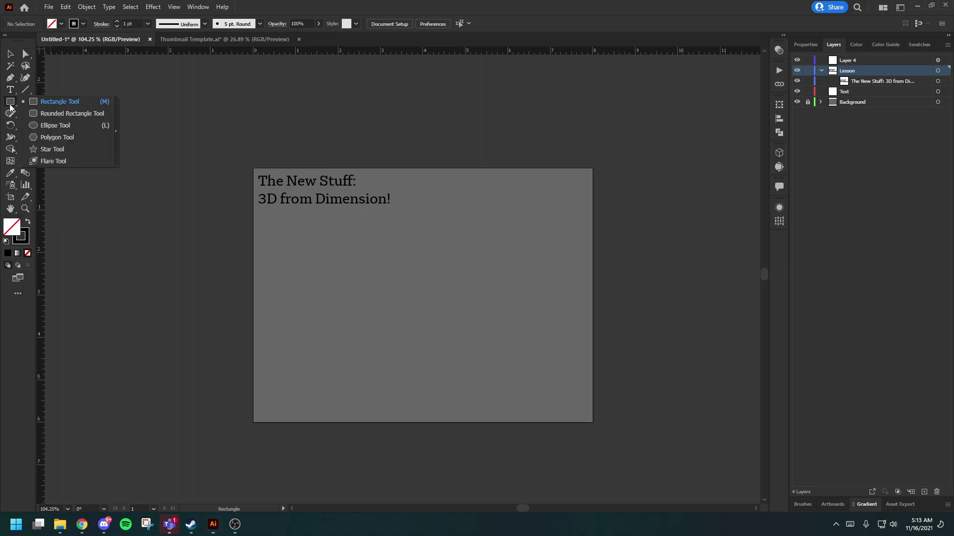
{"action": "left_click", "coordinate": [52, 149]}
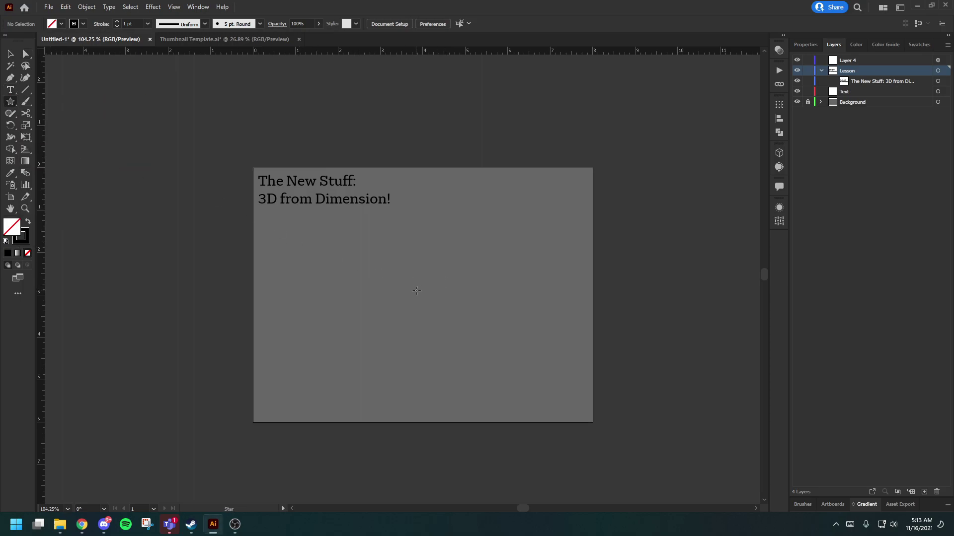
{"action": "left_click_drag", "start_coordinate": [388, 271], "coordinate": [422, 309]}
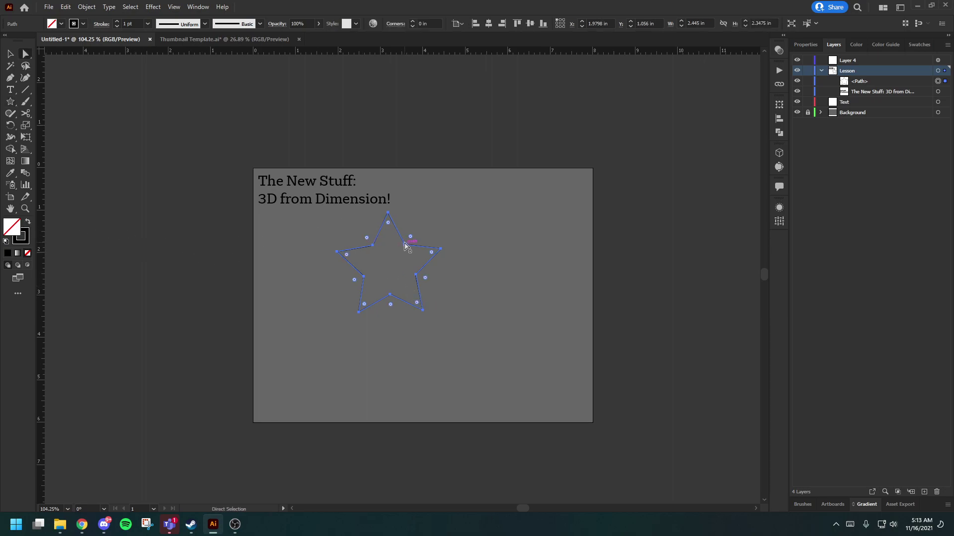
{"action": "key", "text": "v"}
{"action": "left_click_drag", "start_coordinate": [404, 242], "coordinate": [483, 272]}
Add a two-line area text block with the placeholder text, and move it down so it crosses the star's middle
{"action": "key", "text": "t"}
{"action": "left_click_drag", "start_coordinate": [350, 260], "coordinate": [531, 306]}
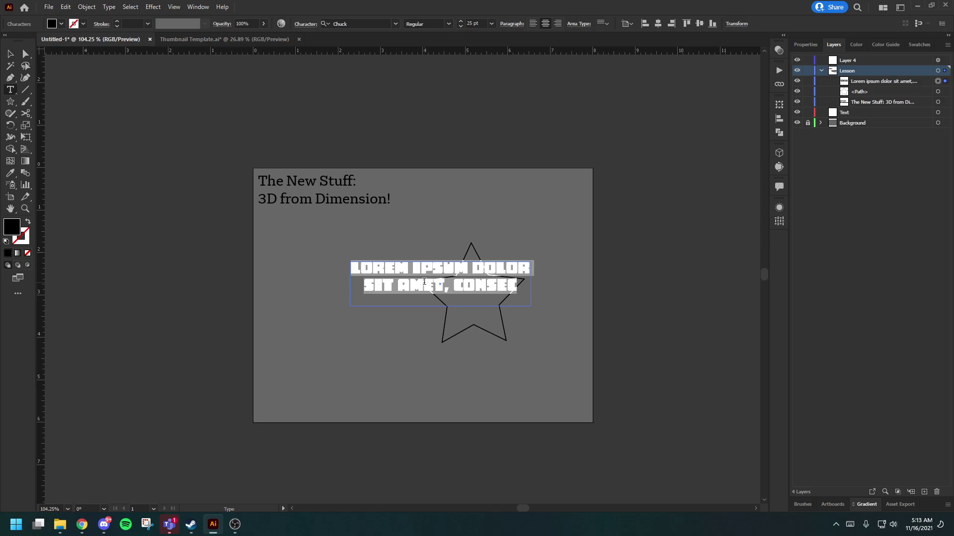
{"action": "key", "text": "BackSpace"}
{"action": "key", "text": "ctrl+z"}
{"action": "key", "text": "Escape"}
{"action": "key", "text": "a"}
{"action": "key", "text": "ctrl+shift+a"}
{"action": "left_click_drag", "start_coordinate": [455, 271], "coordinate": [428, 301]}
{"action": "left_click", "coordinate": [555, 331]}
Reset the star to the default white fill and black stroke
{"action": "key", "text": "ctrl+space"}
{"action": "left_click_drag", "start_coordinate": [454, 273], "coordinate": [515, 276]}
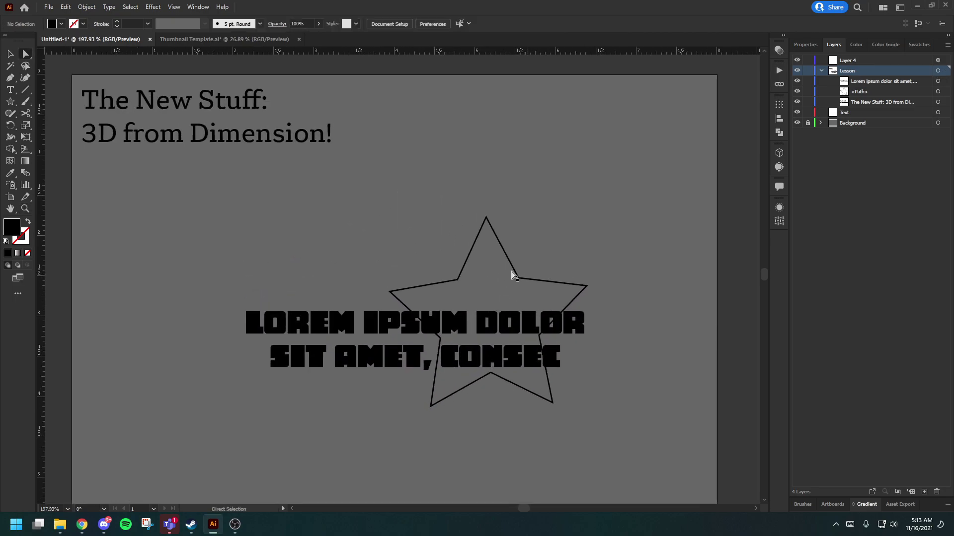
{"action": "left_click", "coordinate": [463, 274]}
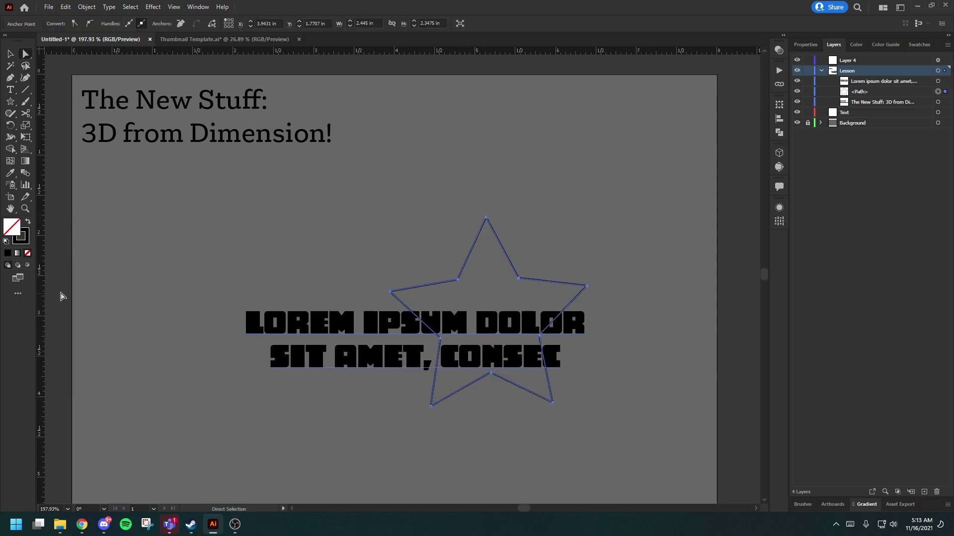
{"action": "left_click", "coordinate": [6, 242]}
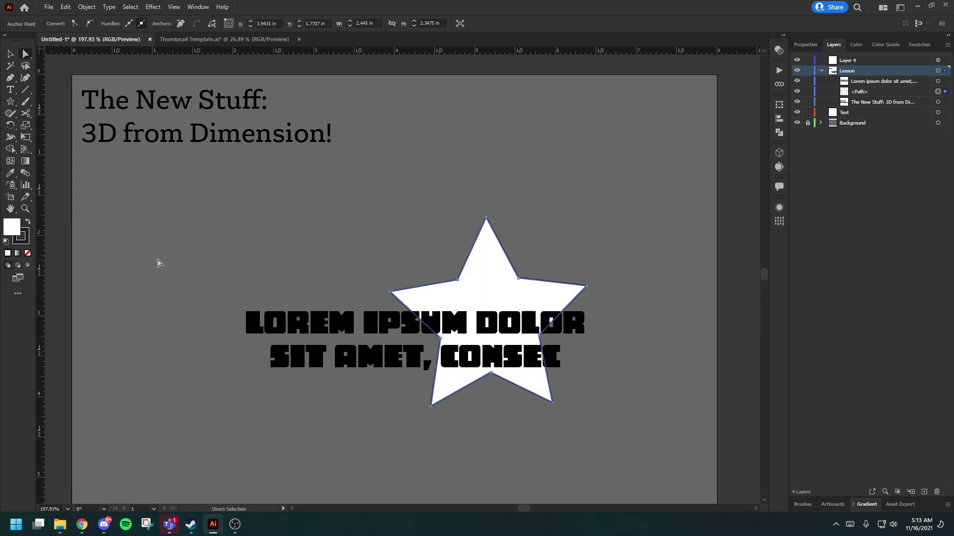
{"action": "left_click", "coordinate": [265, 219]}
Change the star's fill to a medium teal and deselect it
{"action": "left_click", "coordinate": [476, 302]}
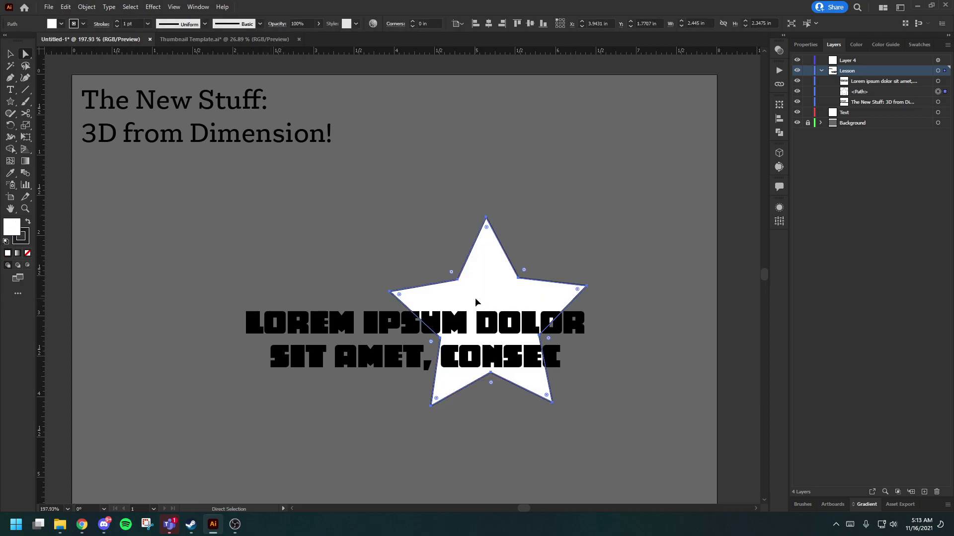
{"action": "double_click", "coordinate": [12, 230]}
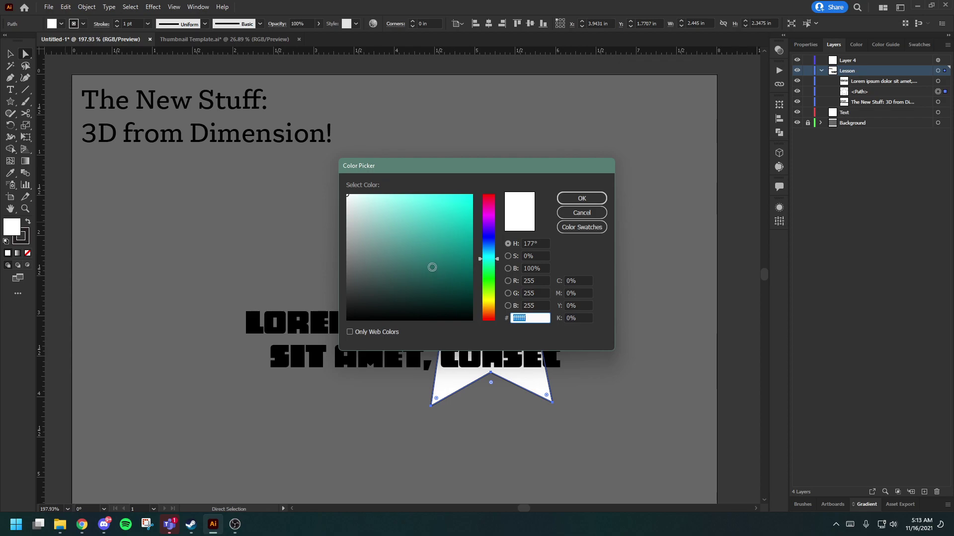
{"action": "left_click", "coordinate": [434, 246]}
{"action": "left_click", "coordinate": [581, 198]}
{"action": "left_click", "coordinate": [490, 208]}
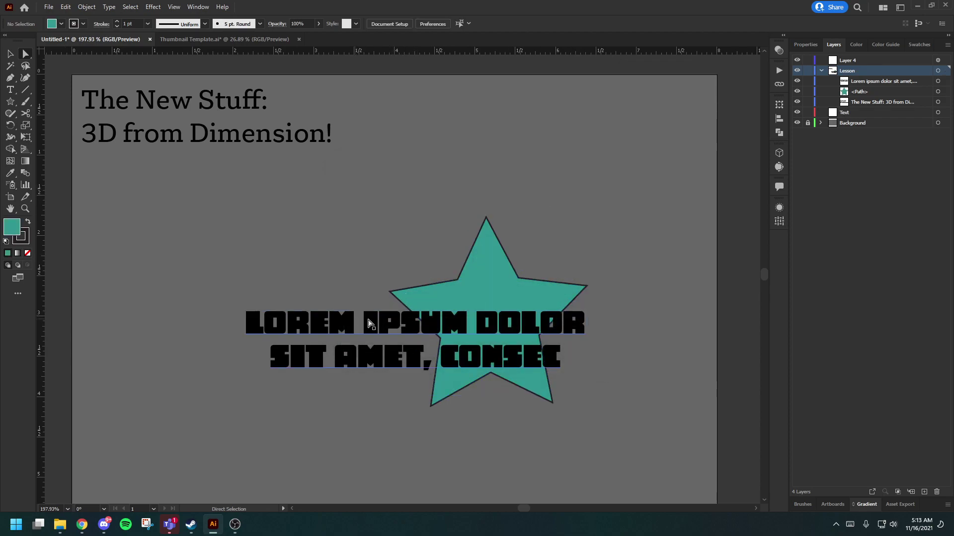
Move the star to the right, apply the 3D Extrude & Bevel effect to it, and reposition the 3D settings so the star is uncovered
{"action": "left_click_drag", "start_coordinate": [494, 290], "coordinate": [556, 290]}
{"action": "right_click", "coordinate": [556, 290]}
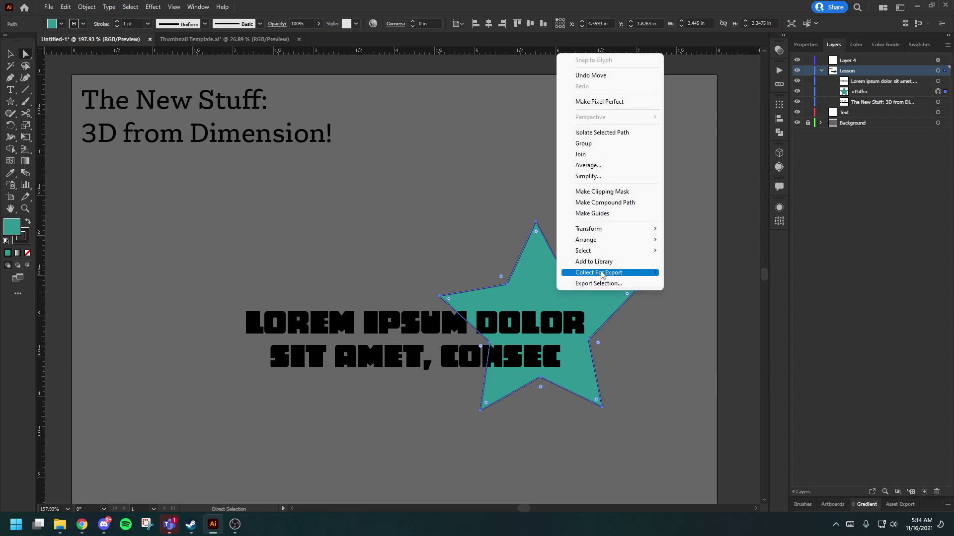
{"action": "left_click", "coordinate": [153, 6]}
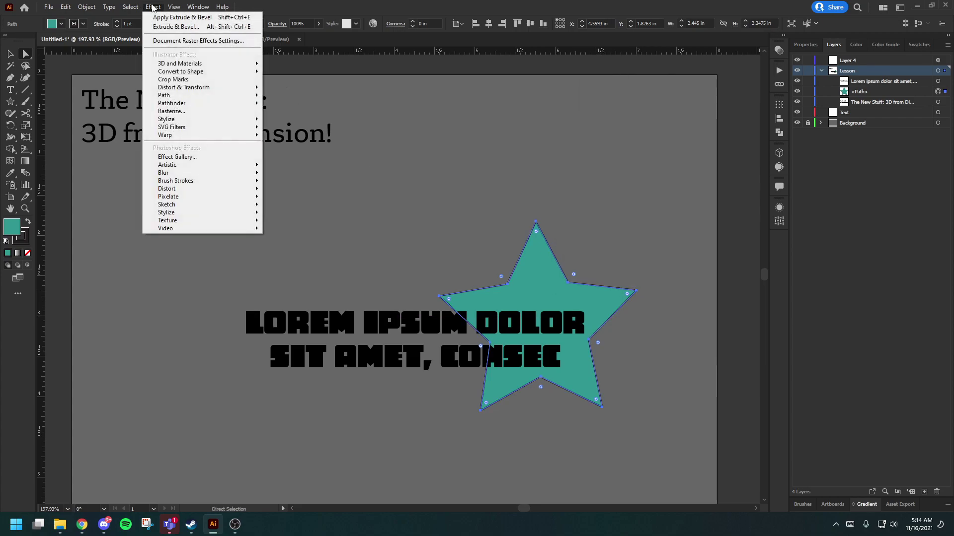
{"action": "mouse_move", "coordinate": [183, 64]}
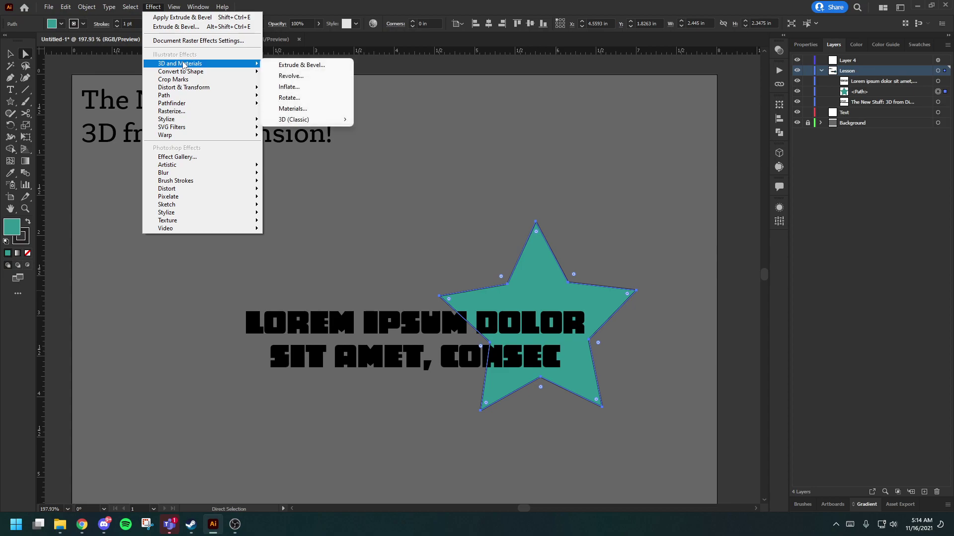
{"action": "left_click", "coordinate": [298, 65]}
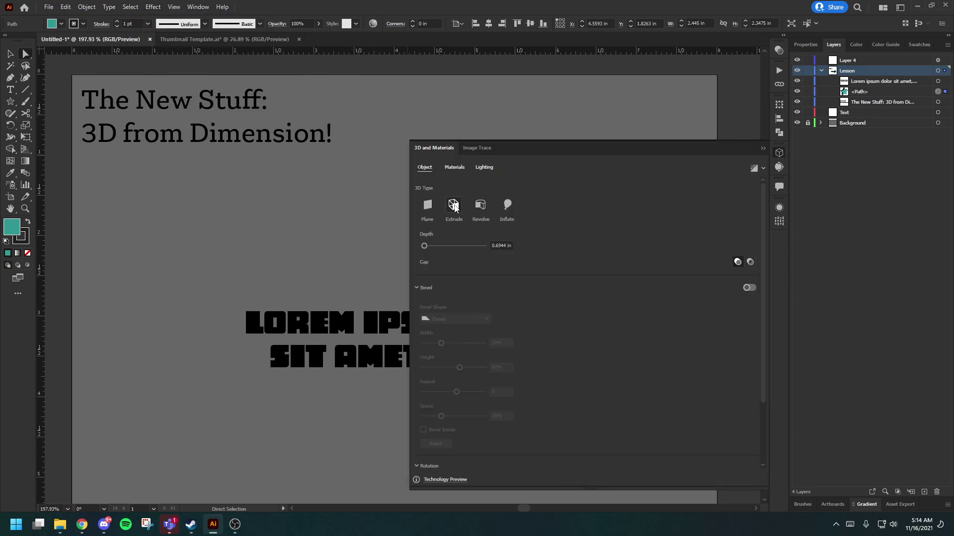
{"action": "left_click_drag", "start_coordinate": [563, 148], "coordinate": [217, 157]}
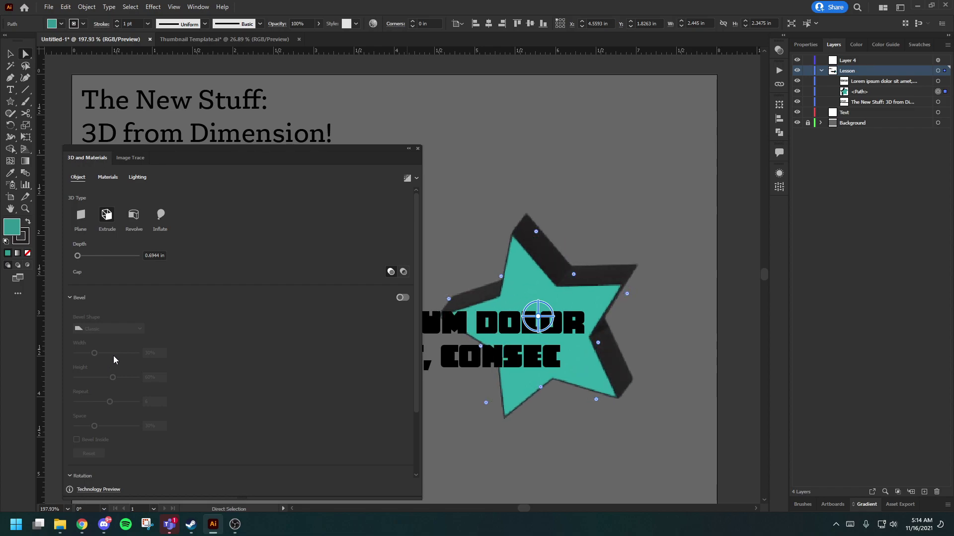
Try different tilts for the extruded star, then set its X and Z rotation to 0°
{"action": "scroll", "coordinate": [109, 358], "scroll_direction": "down", "scroll_amount": 3}
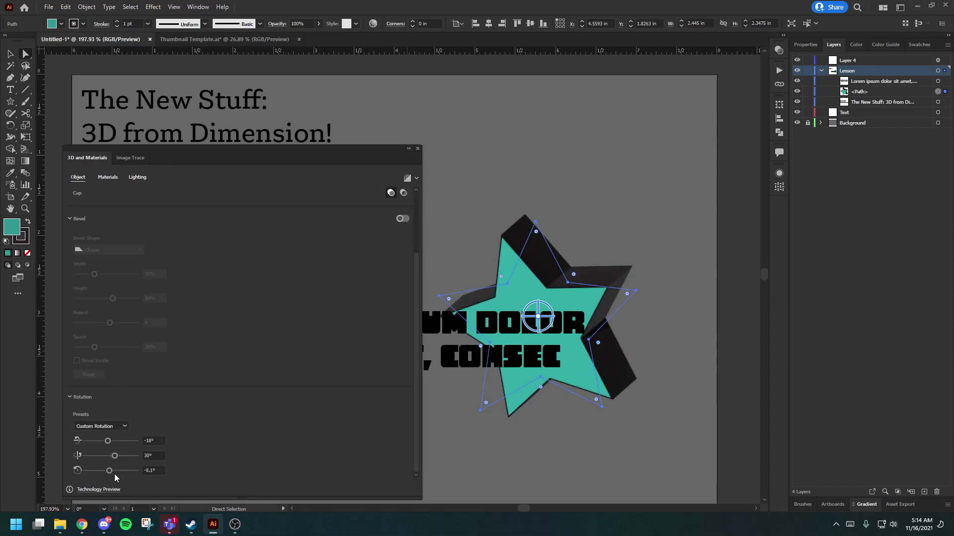
{"action": "left_click_drag", "start_coordinate": [110, 475], "coordinate": [112, 475]}
{"action": "left_click_drag", "start_coordinate": [107, 442], "coordinate": [112, 446]}
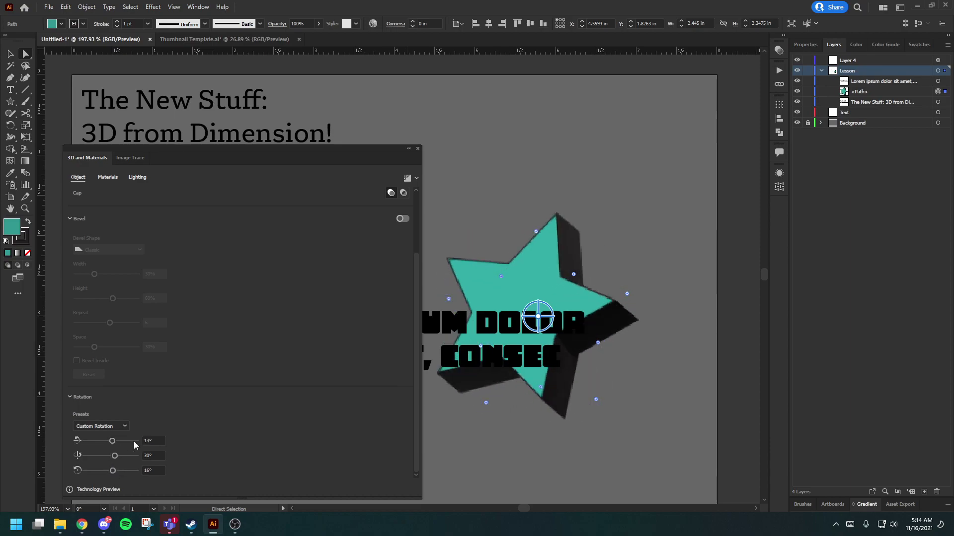
{"action": "left_click", "coordinate": [143, 443]}
{"action": "type", "text": "0"}
{"action": "key", "text": "Return"}
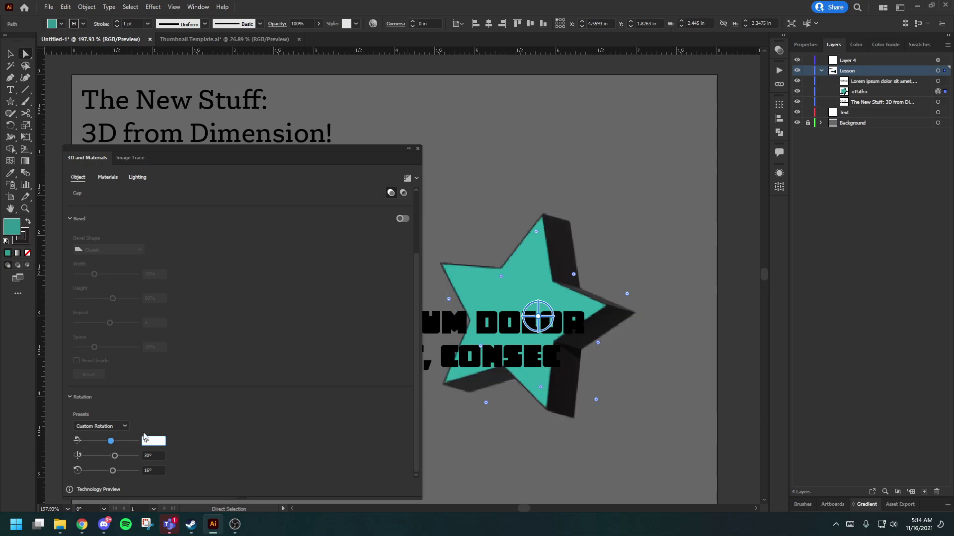
{"action": "left_click", "coordinate": [147, 470]}
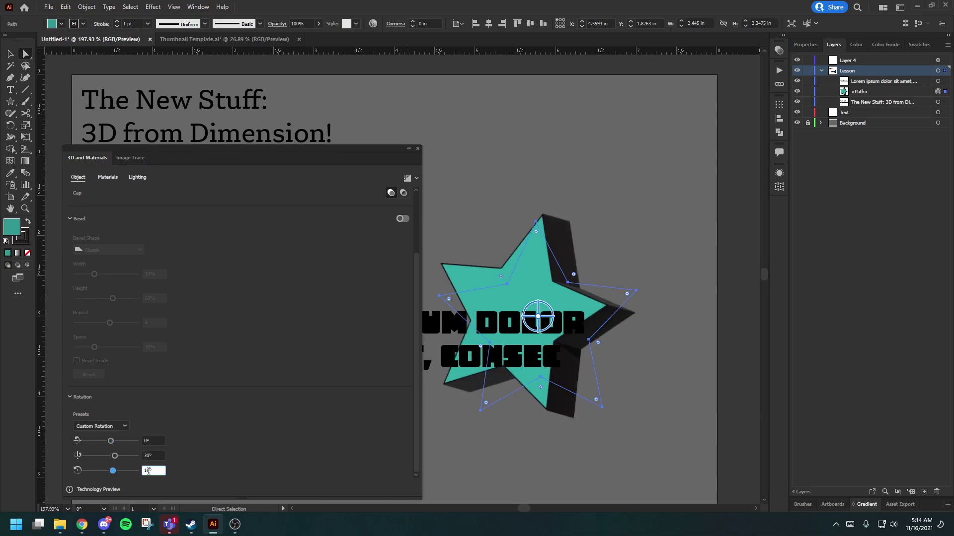
{"action": "type", "text": "0"}
{"action": "key", "text": "Return"}
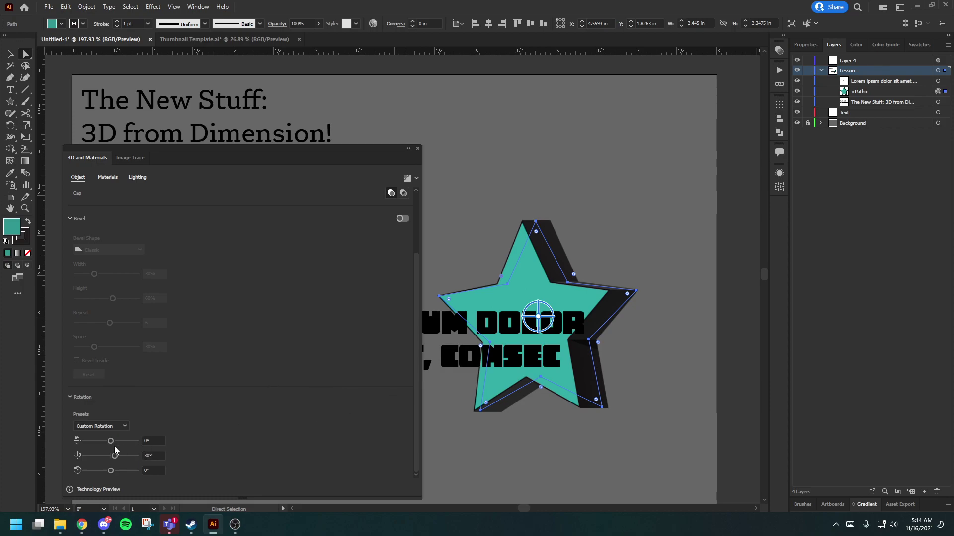
Set the star's X rotation to 10°, move it slightly down and right to about X 4.78 in, Y 2.04 in, and deselect it
{"action": "left_click_drag", "start_coordinate": [111, 443], "coordinate": [113, 445]}
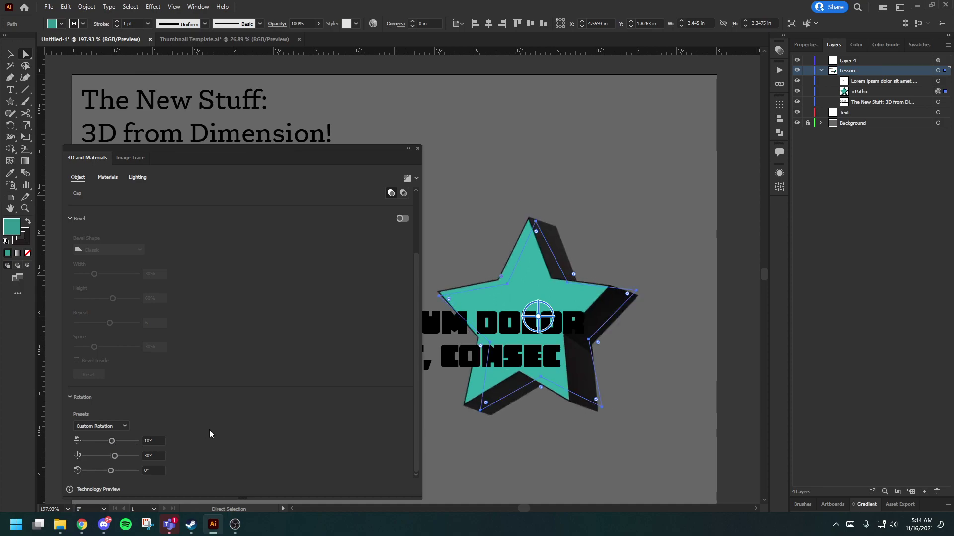
{"action": "left_click_drag", "start_coordinate": [544, 282], "coordinate": [563, 299]}
{"action": "left_click", "coordinate": [478, 243]}
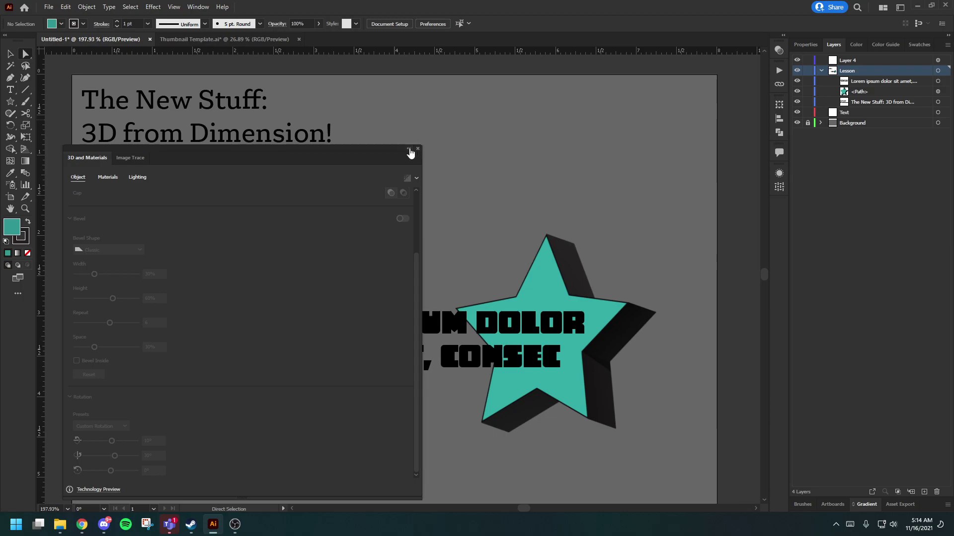
Examine the base and Adobe Substance materials available for the 3D star, with the star selected
{"action": "left_click", "coordinate": [108, 178]}
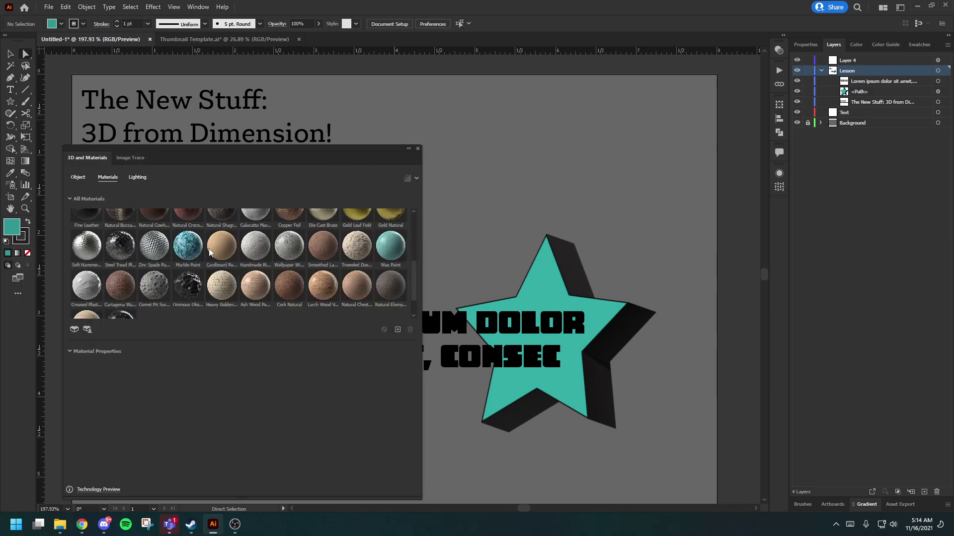
{"action": "scroll", "coordinate": [289, 262], "scroll_direction": "up", "scroll_amount": 3}
{"action": "scroll", "coordinate": [348, 243], "scroll_direction": "up", "scroll_amount": 3}
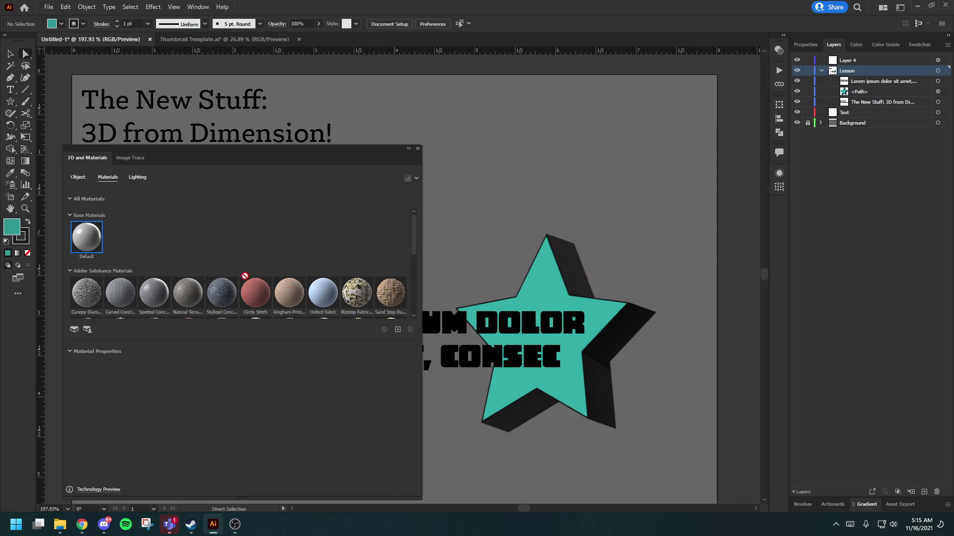
{"action": "left_click", "coordinate": [547, 297]}
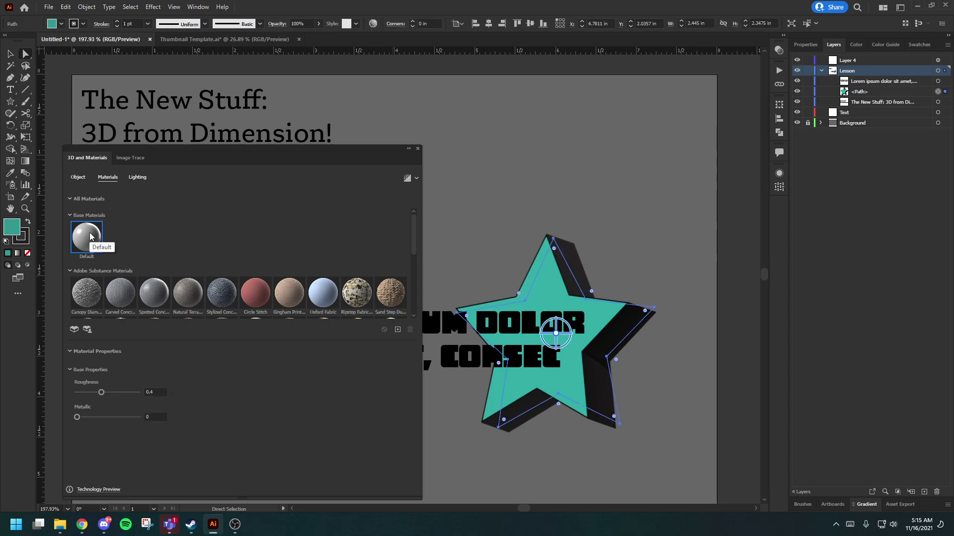
{"action": "mouse_move", "coordinate": [91, 237]}
{"action": "left_mouse_down"}
{"action": "mouse_move", "coordinate": [540, 306]}
{"action": "mouse_move", "coordinate": [559, 296]}
{"action": "mouse_move", "coordinate": [92, 237]}
{"action": "left_mouse_up"}
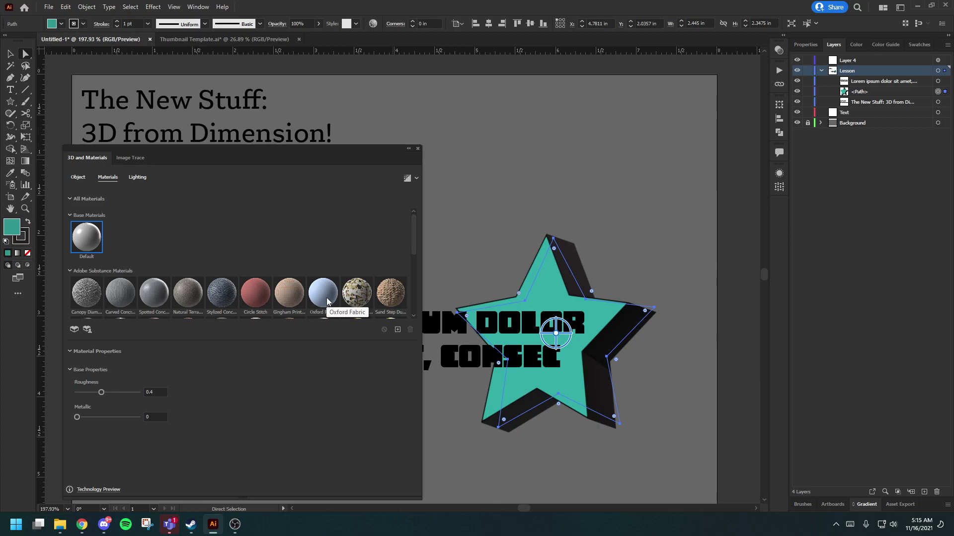
{"action": "scroll", "coordinate": [220, 294], "scroll_direction": "down", "scroll_amount": 1}
{"action": "scroll", "coordinate": [219, 294], "scroll_direction": "down", "scroll_amount": 6}
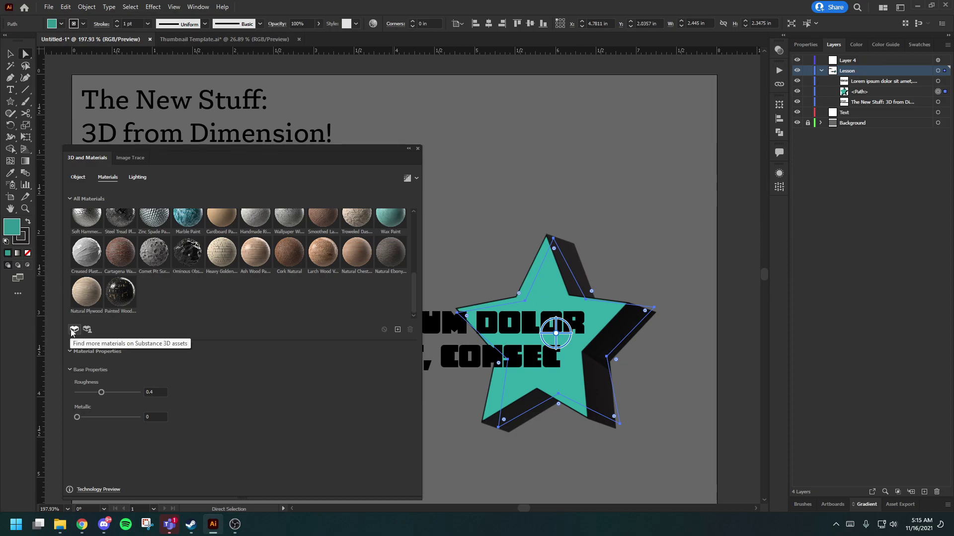
{"action": "scroll", "coordinate": [292, 288], "scroll_direction": "up", "scroll_amount": 6}
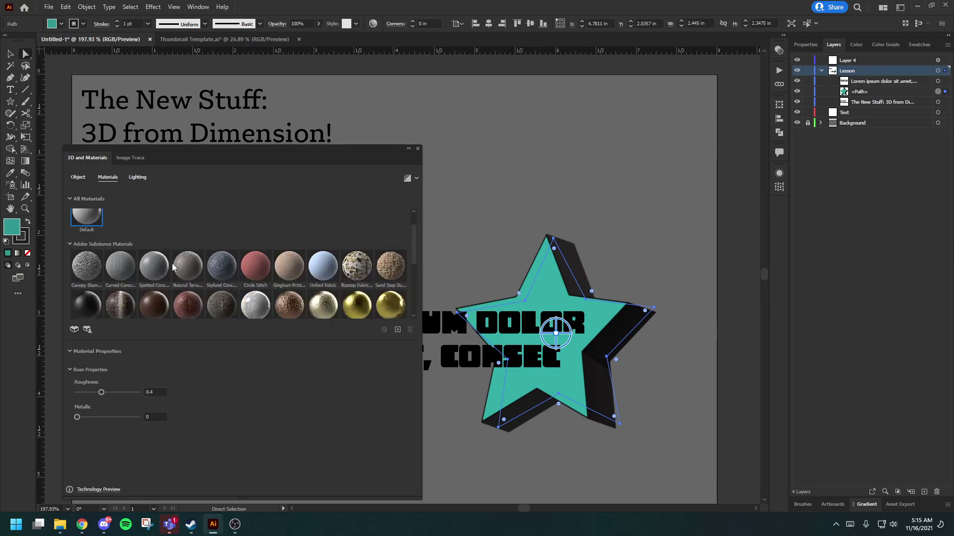
{"action": "left_click", "coordinate": [70, 199]}
{"action": "left_click", "coordinate": [70, 199]}
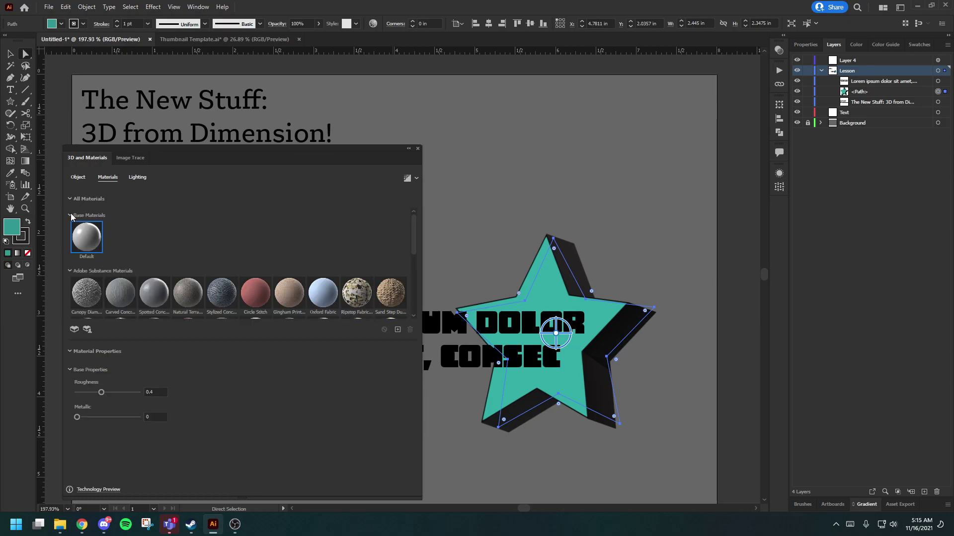
Apply the cardboard Substance material to the extruded star
{"action": "scroll", "coordinate": [97, 263], "scroll_direction": "down", "scroll_amount": 8}
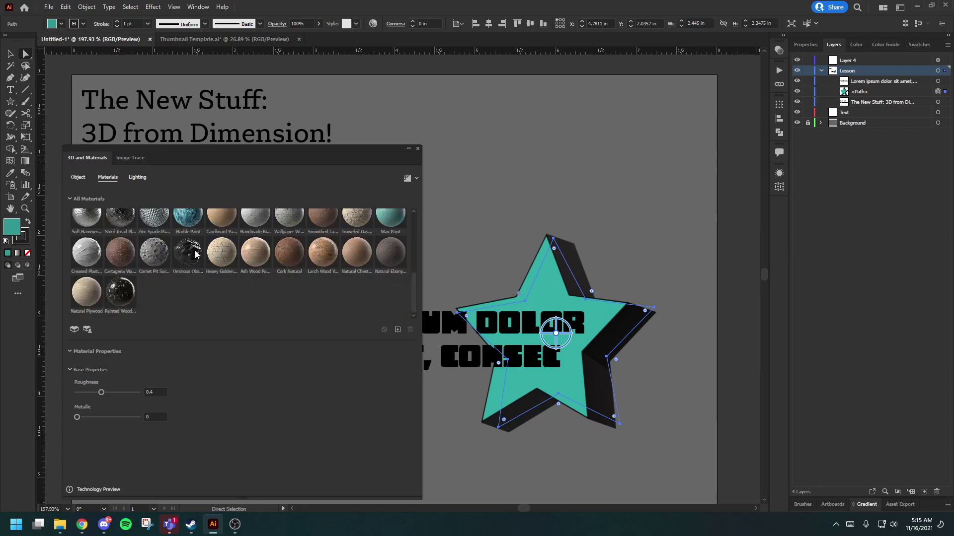
{"action": "scroll", "coordinate": [203, 260], "scroll_direction": "up", "scroll_amount": 1}
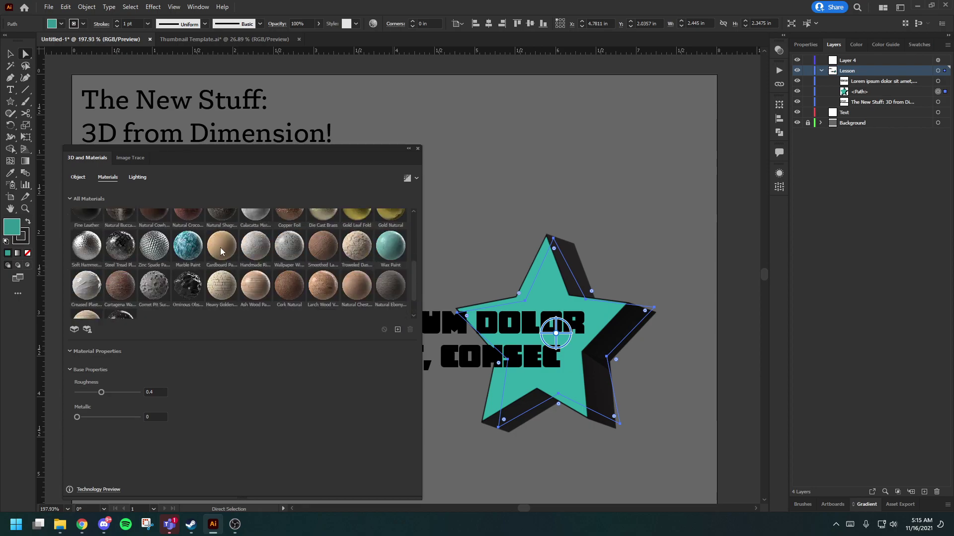
{"action": "left_click", "coordinate": [220, 250]}
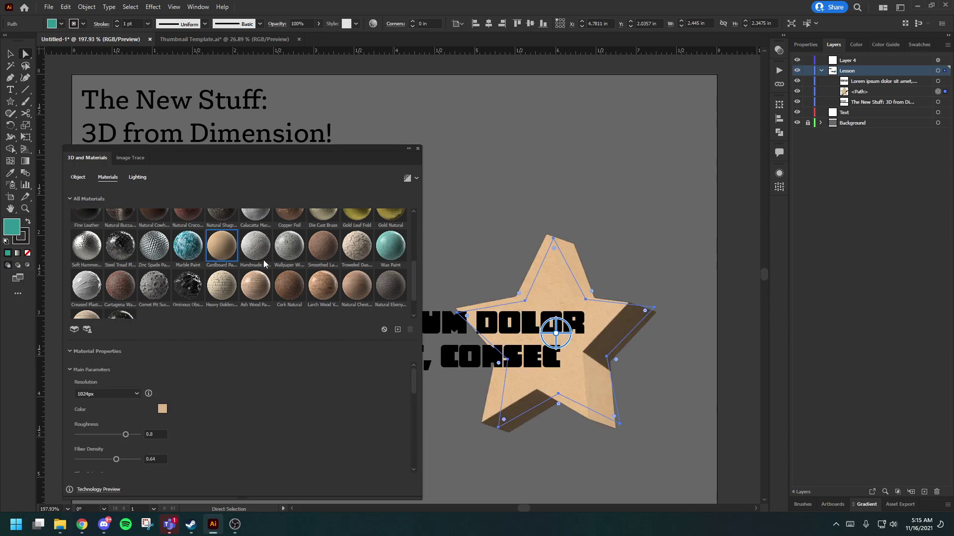
Change the cardboard material's color to a light teal
{"action": "left_click", "coordinate": [163, 409]}
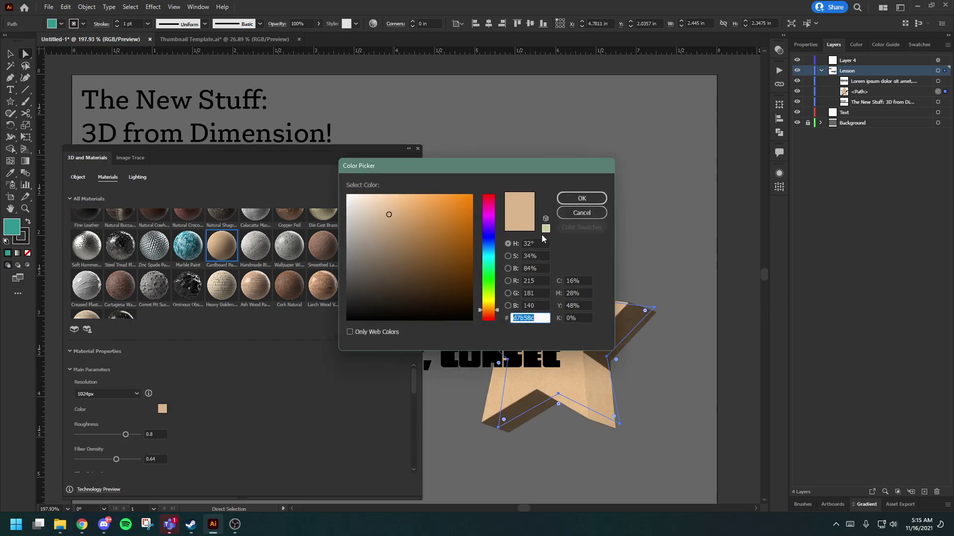
{"action": "left_click", "coordinate": [489, 255]}
{"action": "left_click", "coordinate": [434, 215]}
{"action": "left_click_drag", "start_coordinate": [434, 215], "coordinate": [423, 211]}
{"action": "left_click", "coordinate": [546, 229]}
{"action": "left_click", "coordinate": [581, 198]}
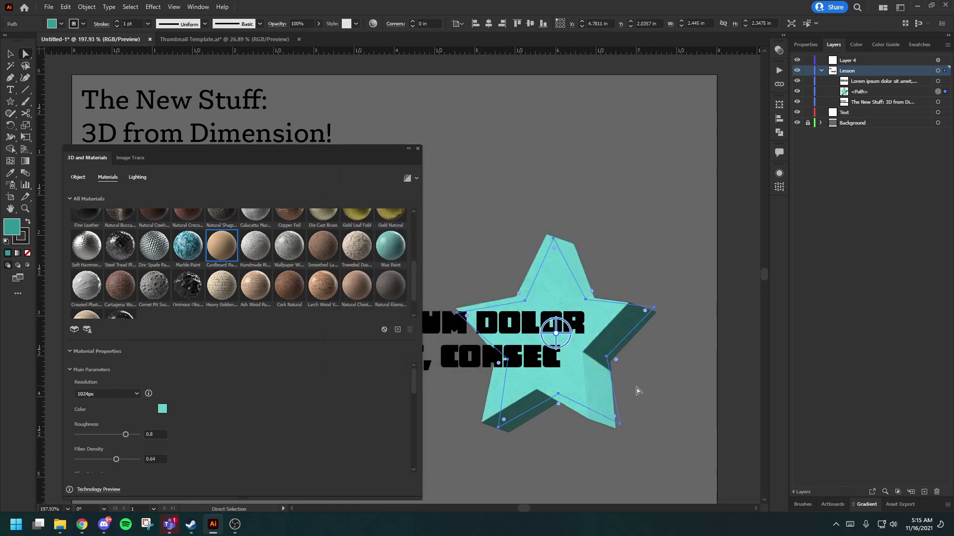
Light the star with the Top Left preset, dock the 3D settings out of the way, and deselect the star
{"action": "left_click", "coordinate": [137, 177]}
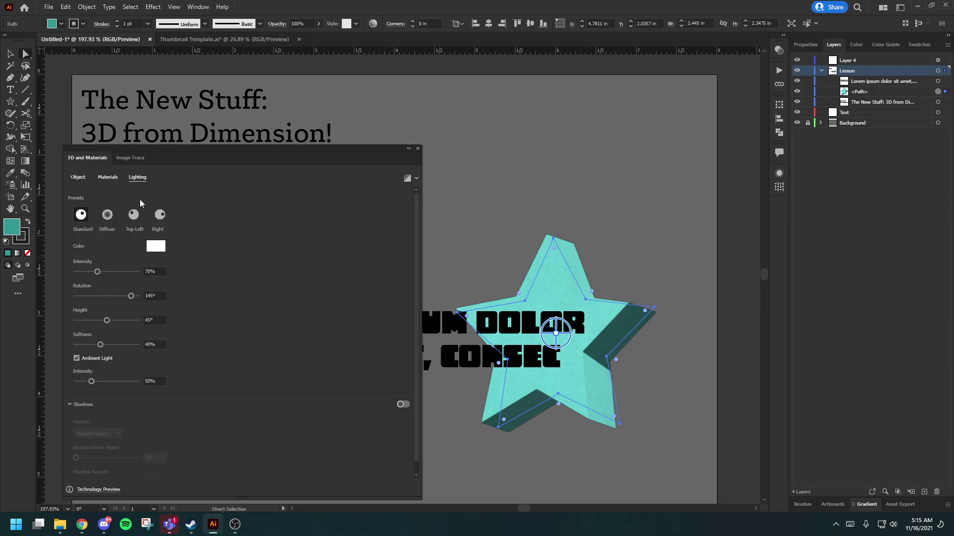
{"action": "left_click", "coordinate": [134, 215]}
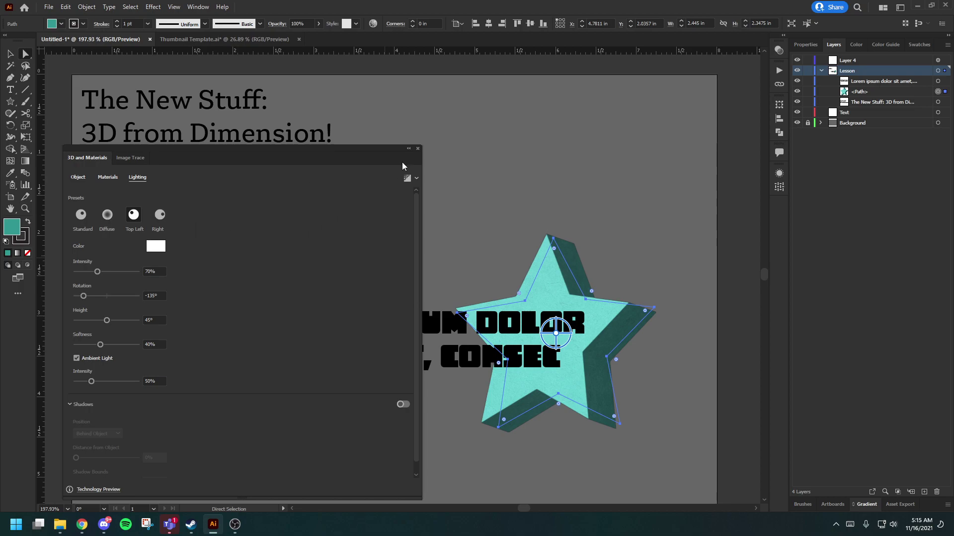
{"action": "left_click_drag", "start_coordinate": [128, 151], "coordinate": [780, 163]}
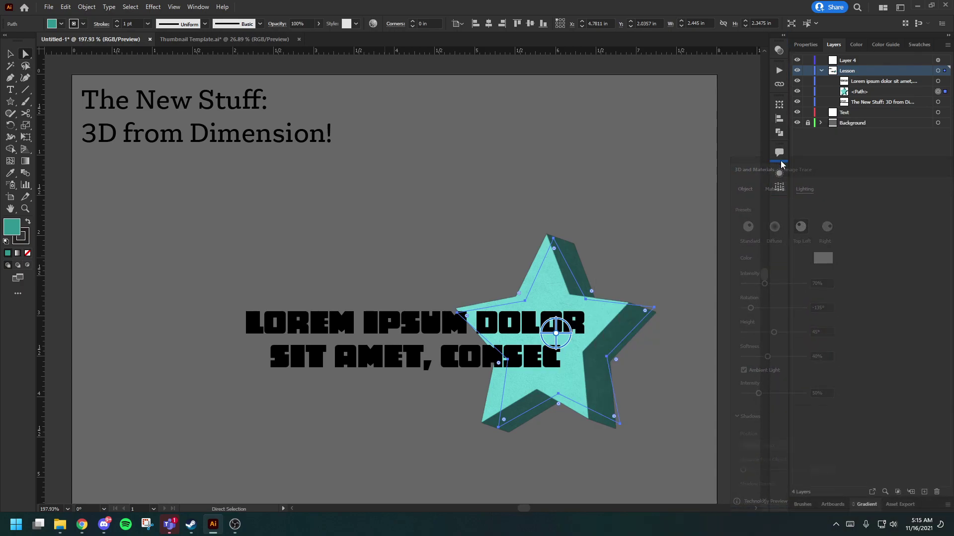
{"action": "left_click", "coordinate": [675, 199]}
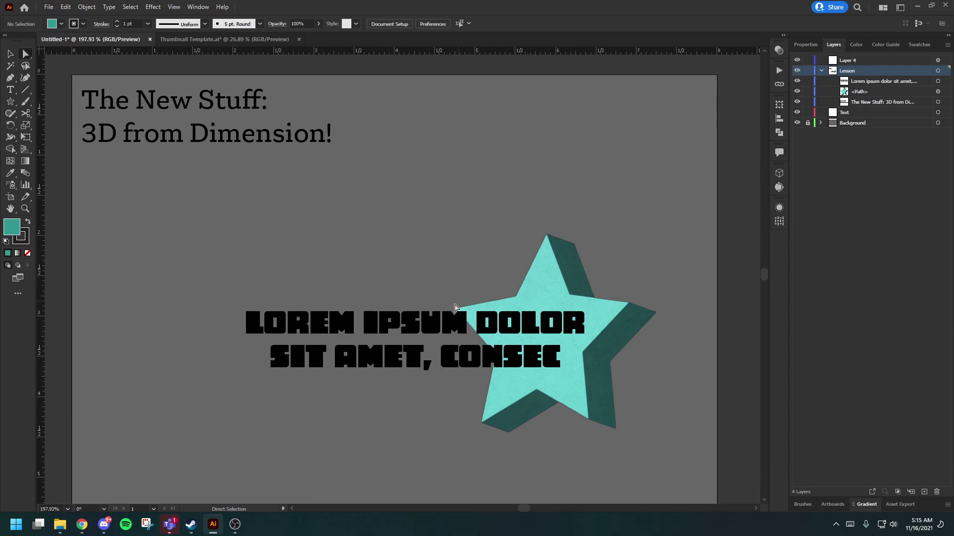
Set the placeholder text's font to Gelo and align its paragraph to the right
{"action": "left_click", "coordinate": [428, 321]}
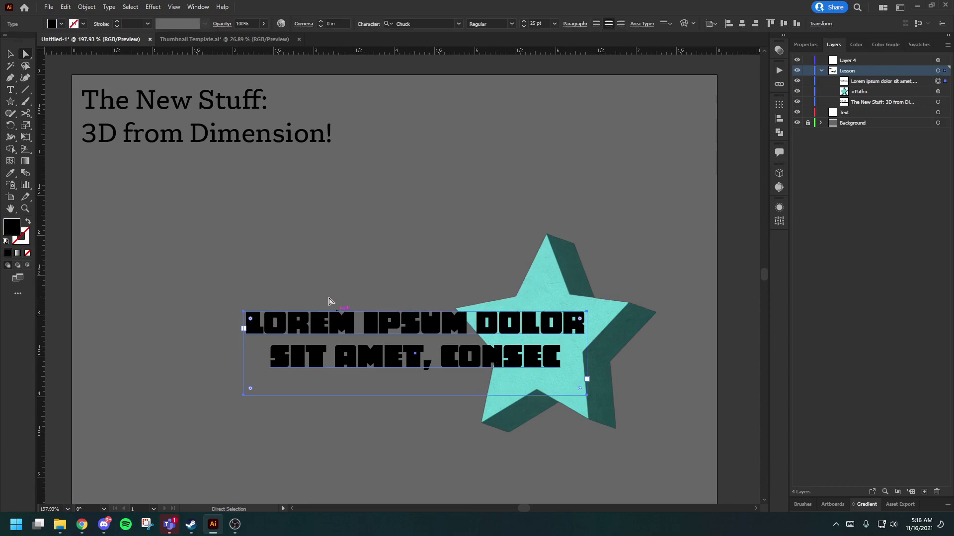
{"action": "left_click", "coordinate": [458, 24]}
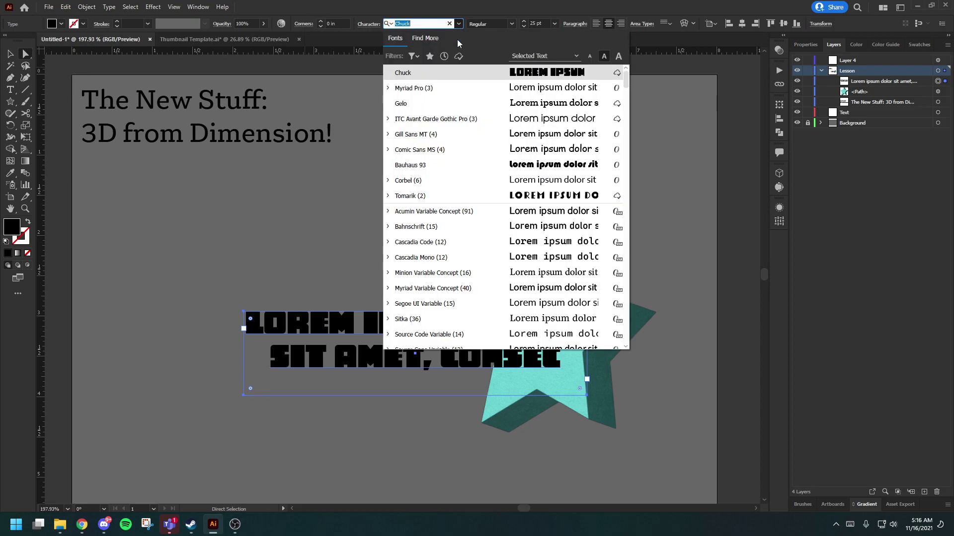
{"action": "left_click", "coordinate": [429, 99]}
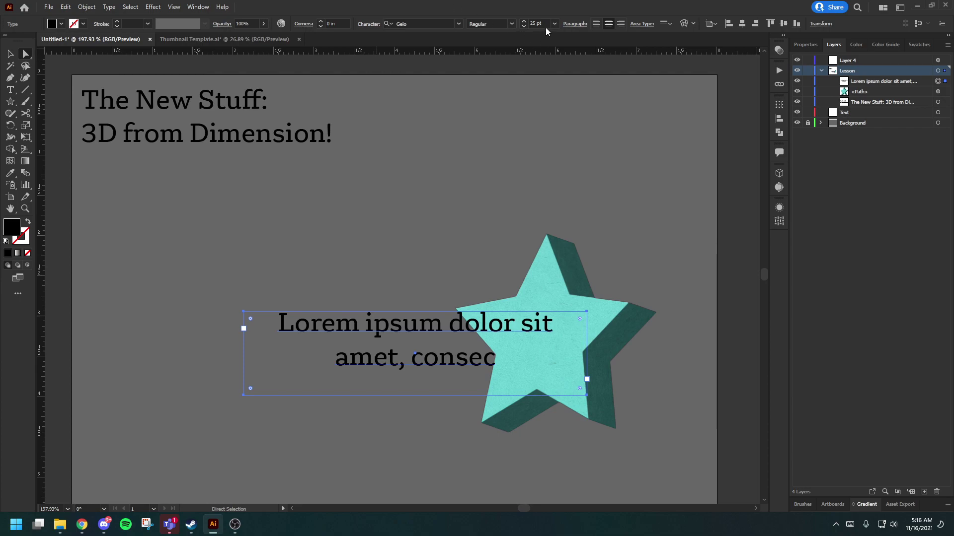
{"action": "left_click", "coordinate": [621, 23]}
Replace the placeholder text with "You're a Super Star!" and start a second line below it
{"action": "left_click", "coordinate": [326, 328]}
{"action": "double_click", "coordinate": [327, 328]}
{"action": "left_click_drag", "start_coordinate": [312, 326], "coordinate": [593, 375]}
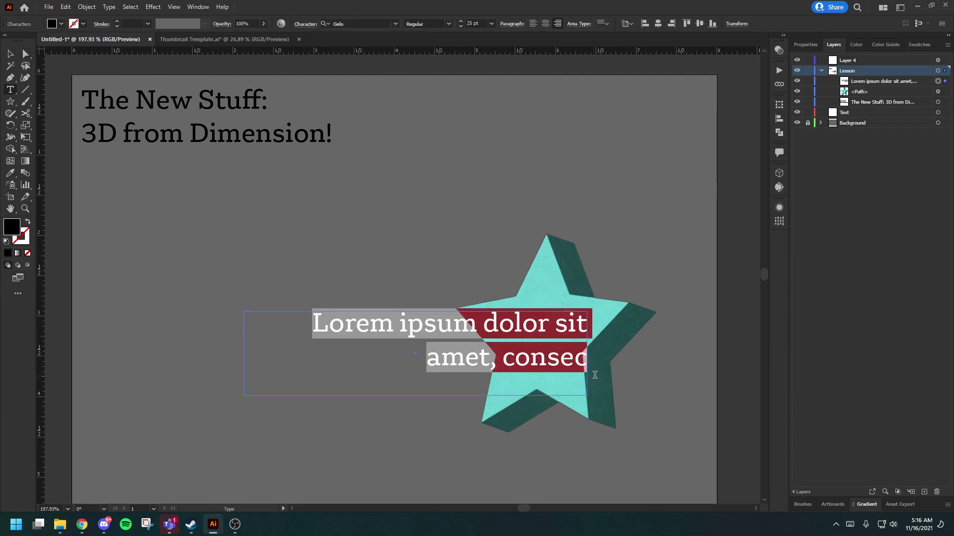
{"action": "type", "text": "Y"}
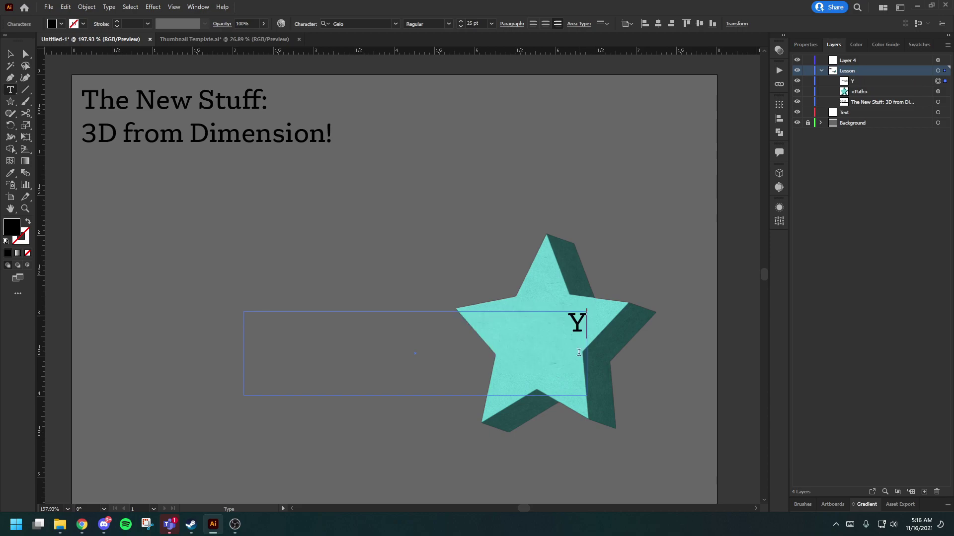
{"action": "type", "text": "ou're a "}
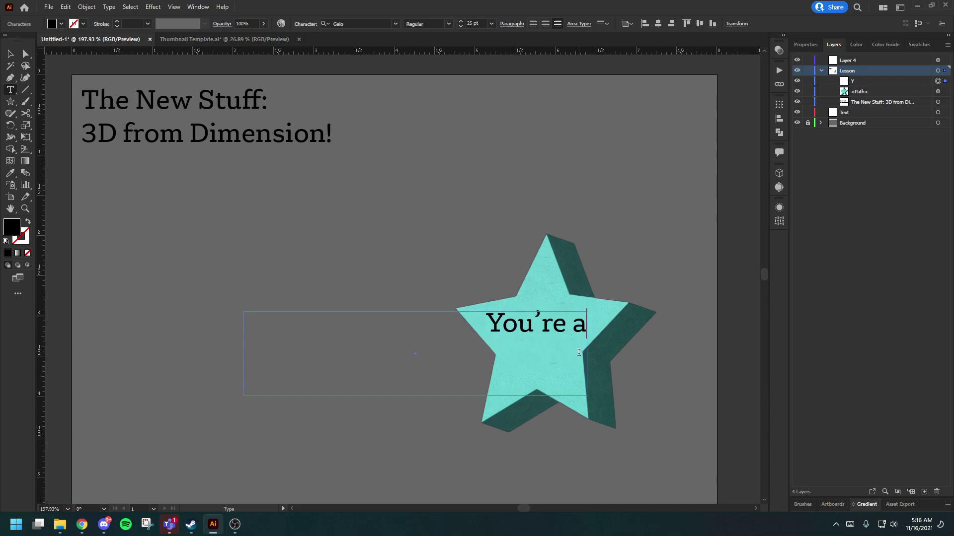
{"action": "type", "text": "Super S"}
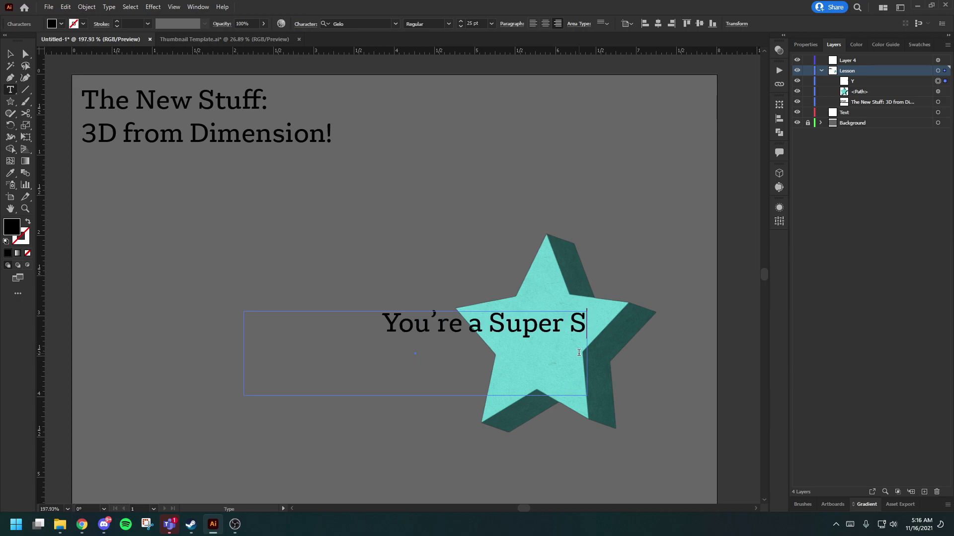
{"action": "key", "text": "BackSpace"}
{"action": "type", "text": "Ster"}
{"action": "key", "text": "BackSpace"}
{"action": "type", "text": "a"}
{"action": "key", "text": "BackSpace"}
{"action": "key", "text": "BackSpace"}
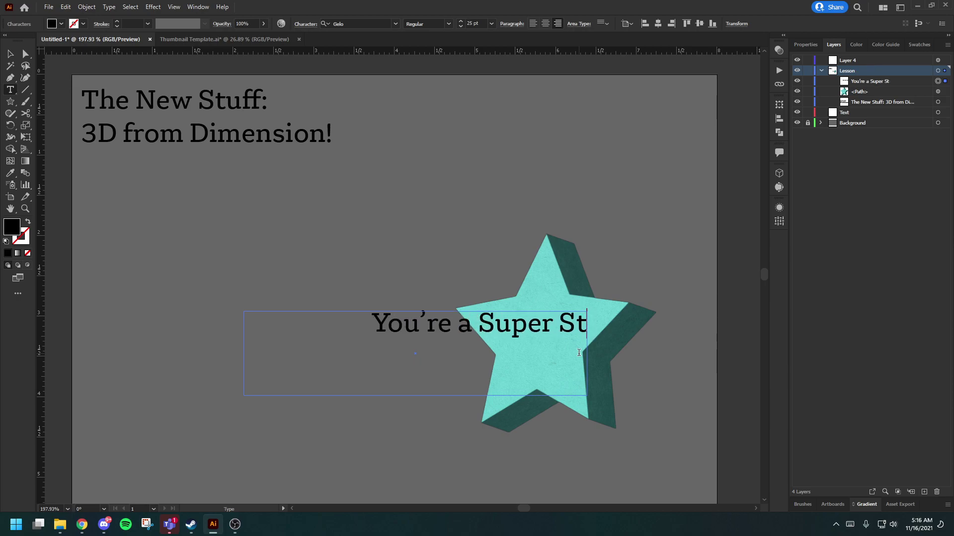
{"action": "type", "text": "ar"}
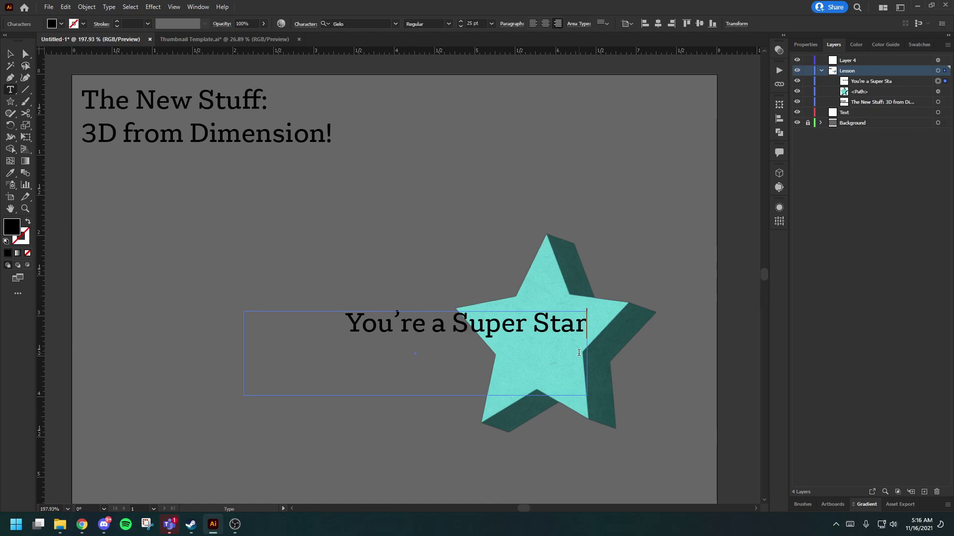
{"action": "type", "text": "!Ha"}
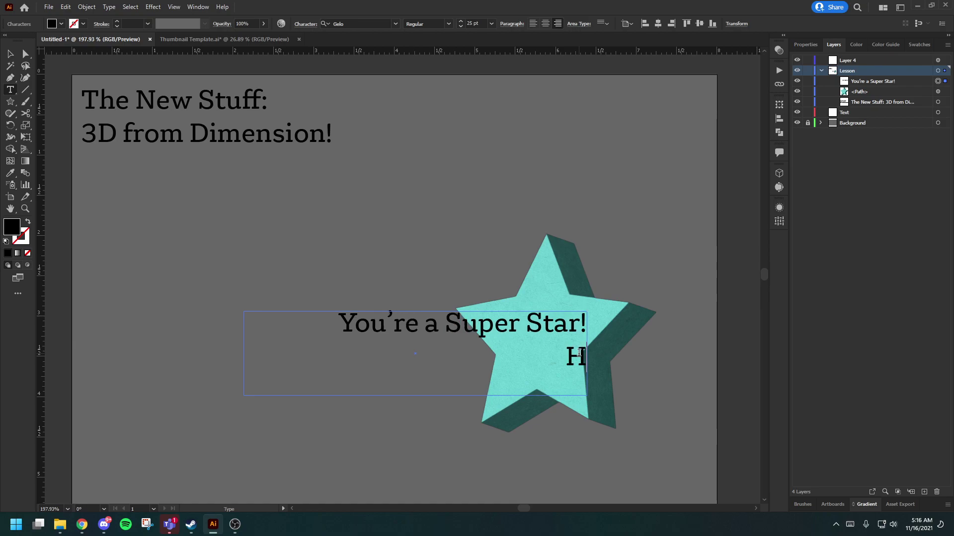
Write "Super Star Graphics" as the second line of the message
{"action": "key", "text": "BackSpace"}
{"action": "key", "text": "BackSpace"}
{"action": "type", "text": "Super St"}
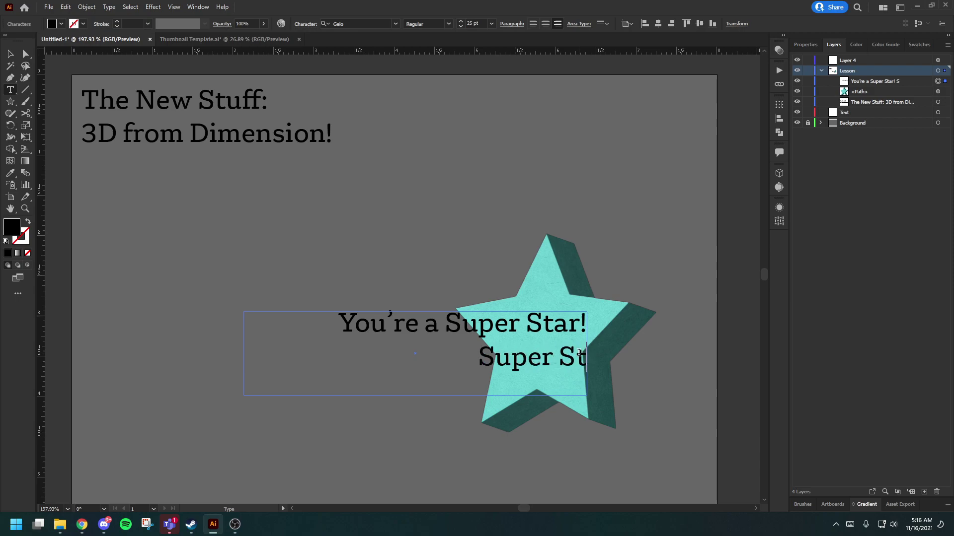
{"action": "type", "text": "ar G"}
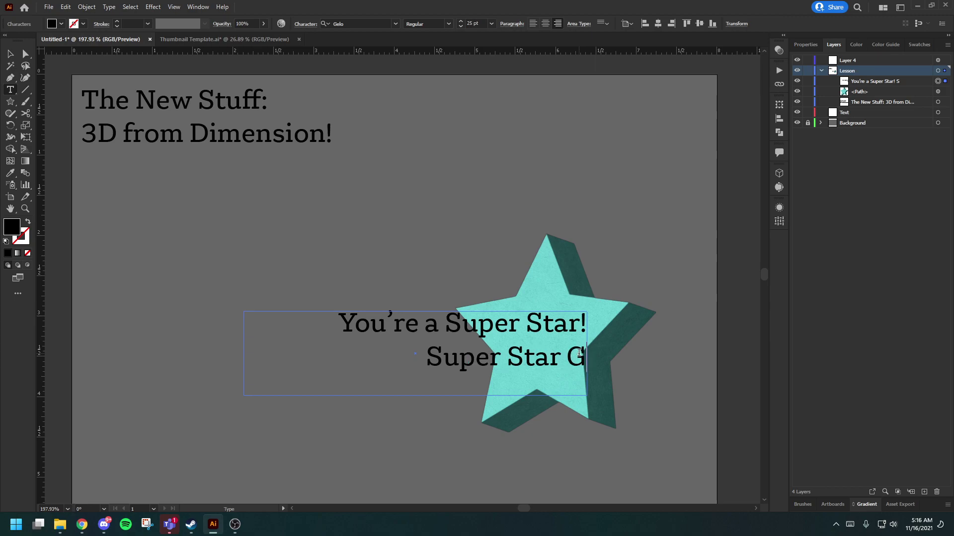
{"action": "type", "text": "rap"}
{"action": "key", "text": "BackSpace"}
{"action": "key", "text": "BackSpace"}
{"action": "key", "text": "BackSpace"}
{"action": "type", "text": "r"}
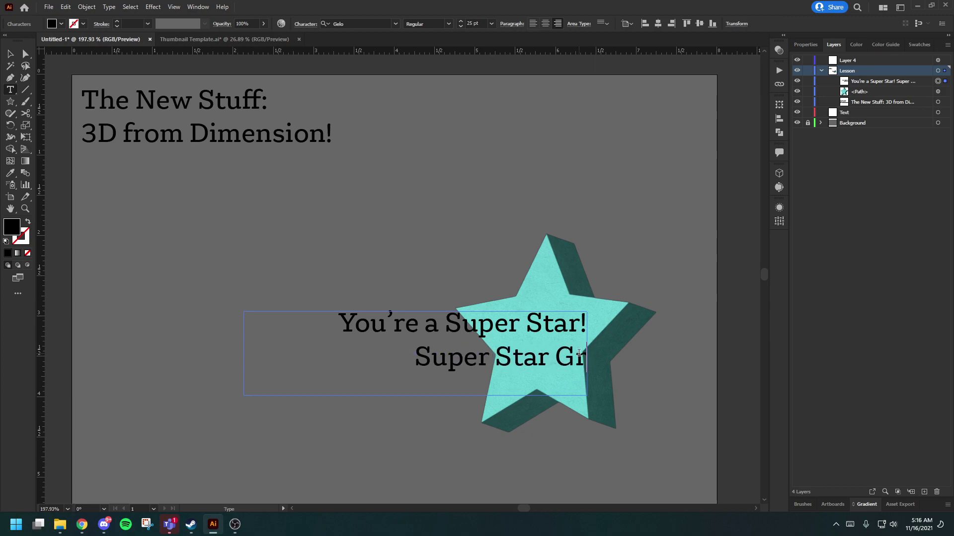
{"action": "type", "text": "aphics"}
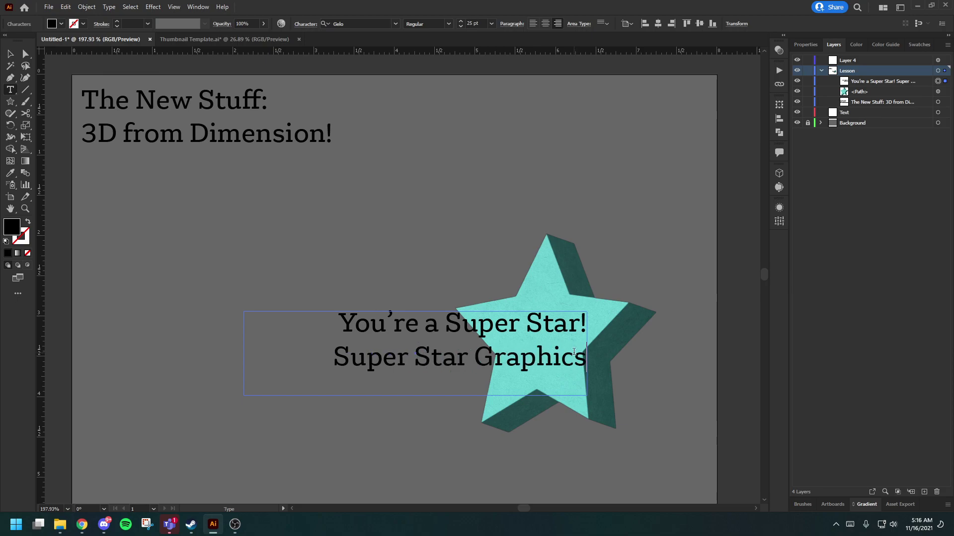
Reduce the font size of the "Super Star Graphics" line to 21 pt and finish editing the text
{"action": "left_click_drag", "start_coordinate": [582, 359], "coordinate": [303, 358]}
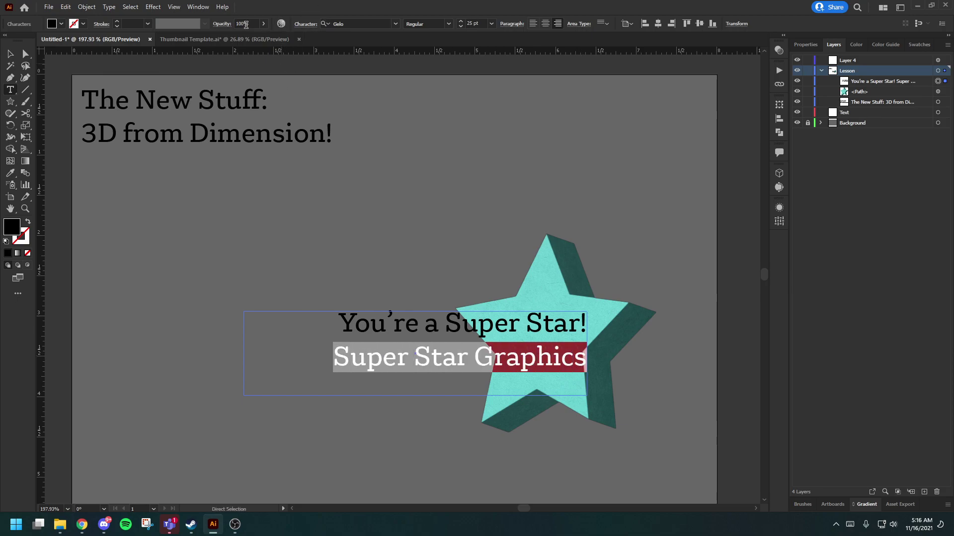
{"action": "left_click", "coordinate": [460, 26]}
{"action": "left_click", "coordinate": [459, 26]}
{"action": "left_click", "coordinate": [460, 26]}
{"action": "left_click", "coordinate": [460, 25]}
{"action": "left_click", "coordinate": [584, 358]}
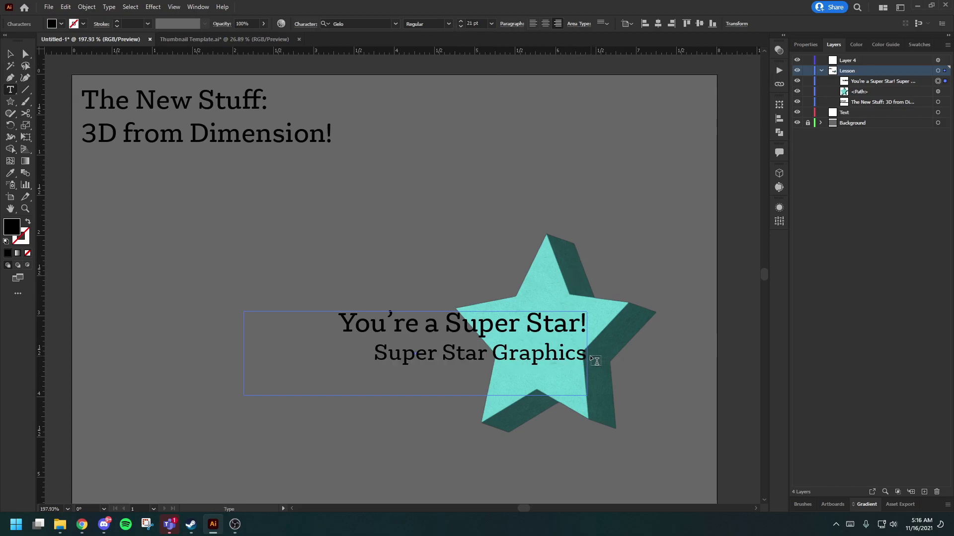
{"action": "key", "text": "Escape"}
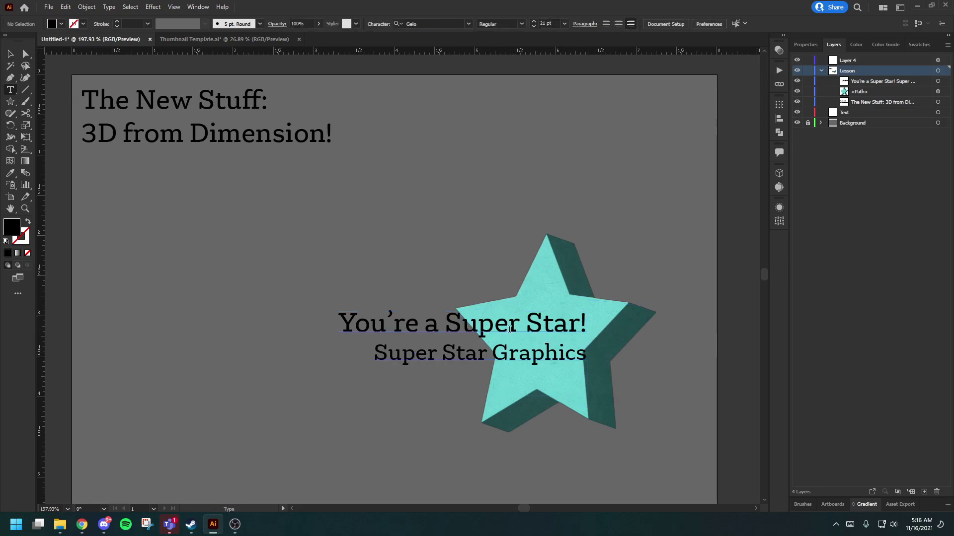
Nudge the two-line message about 0.1 in to the left and slightly down over the star, and leave everything deselected
{"action": "key", "text": "v"}
{"action": "left_click_drag", "start_coordinate": [511, 327], "coordinate": [503, 326]}
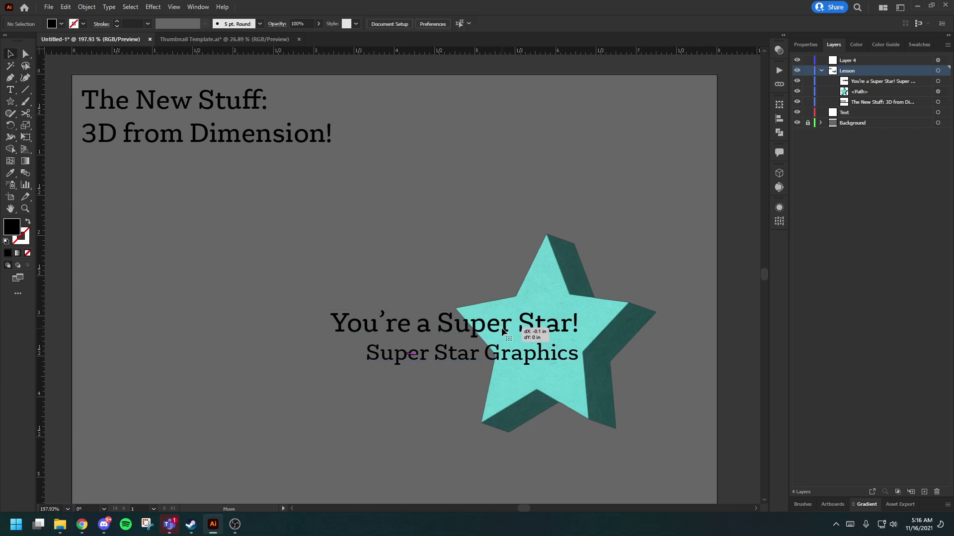
{"action": "left_click", "coordinate": [647, 262]}
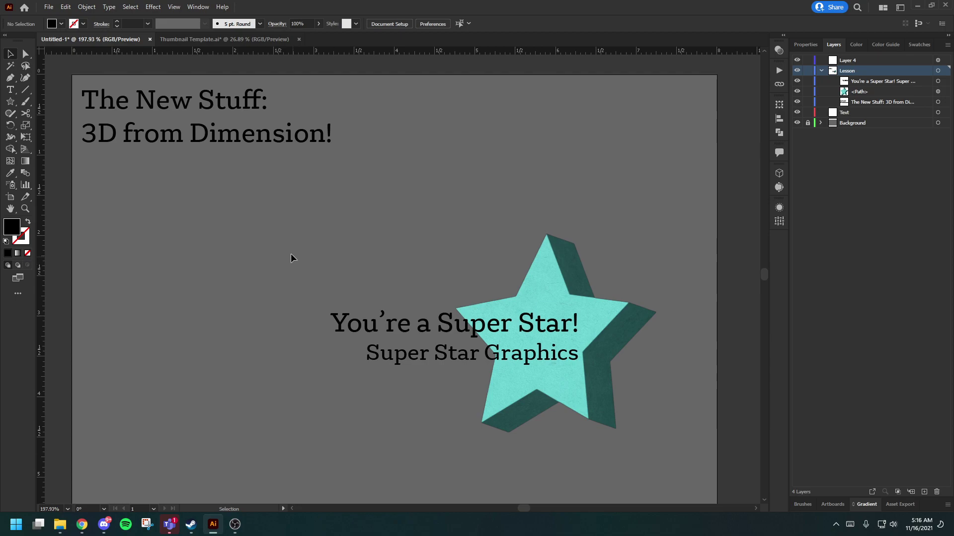
{"action": "left_click_drag", "start_coordinate": [502, 328], "coordinate": [501, 335]}
{"action": "left_click", "coordinate": [621, 208]}
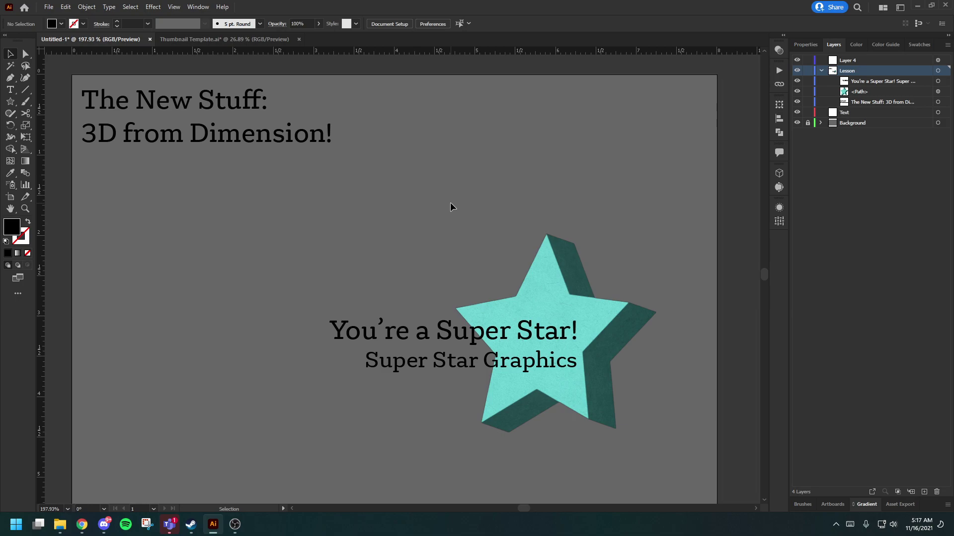
{"action": "left_click", "coordinate": [549, 300]}
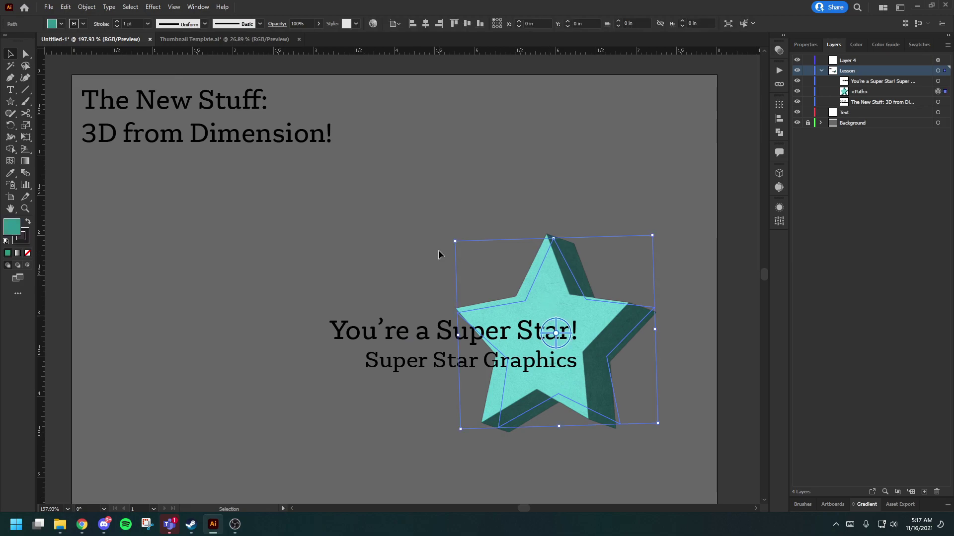
{"action": "left_click", "coordinate": [420, 263]}
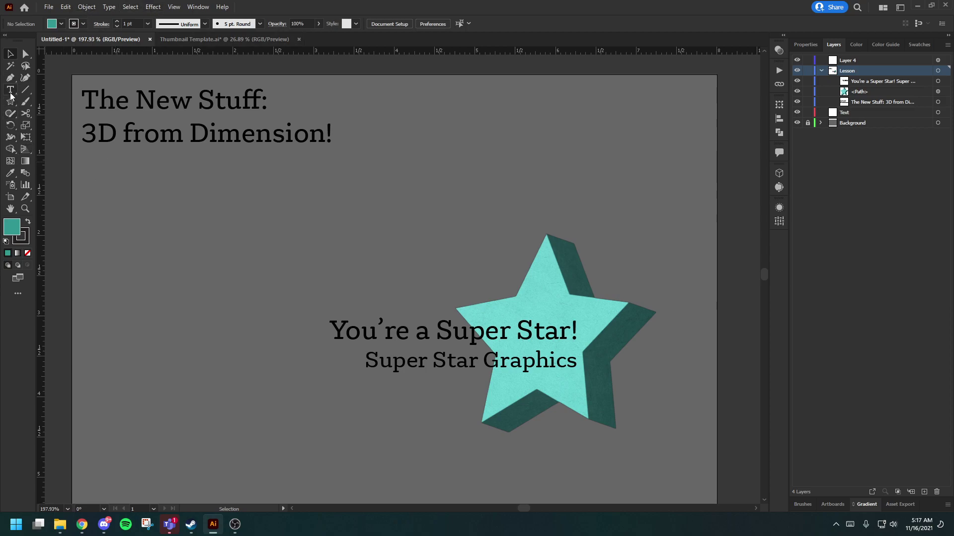
Draw a teal ellipse about 0.79 by 0.71 in in the empty area left of the star and apply the 3D Inflate effect
{"action": "mouse_move", "coordinate": [10, 101]}
{"action": "left_mouse_down"}
{"action": "mouse_move", "coordinate": [48, 108]}
{"action": "mouse_move", "coordinate": [55, 125]}
{"action": "left_mouse_up"}
{"action": "mouse_move", "coordinate": [198, 239]}
{"action": "left_mouse_down"}
{"action": "mouse_move", "coordinate": [222, 276]}
{"action": "mouse_move", "coordinate": [262, 295]}
{"action": "left_mouse_up"}
{"action": "left_click", "coordinate": [153, 6]}
{"action": "mouse_move", "coordinate": [193, 66]}
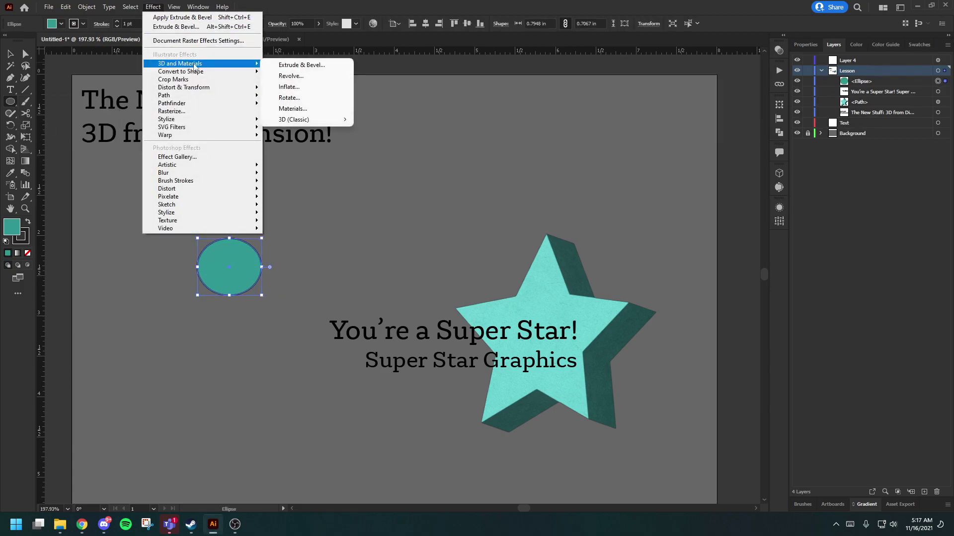
{"action": "left_click", "coordinate": [299, 77]}
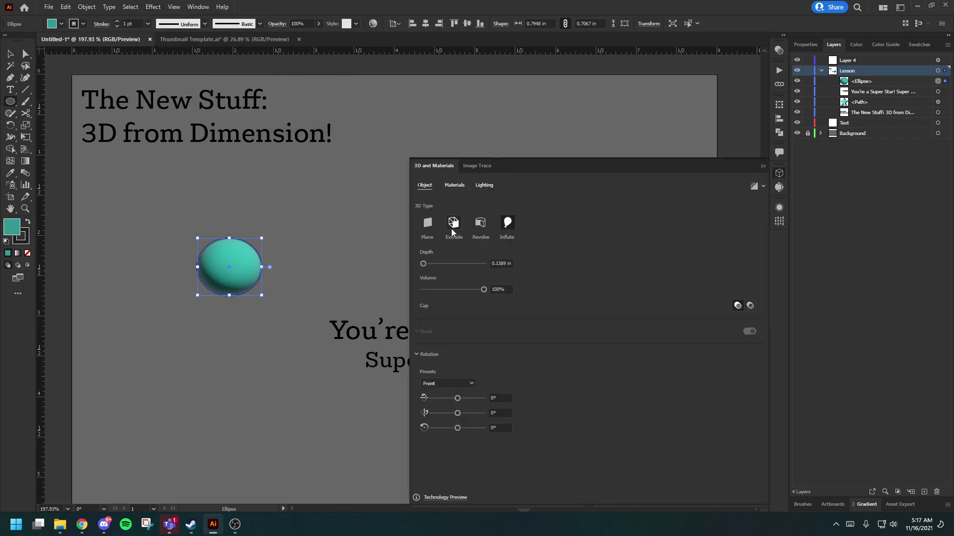
Make the ellipse a 3D Revolve object with a 70° X-axis rotation, trying the Extrude type along the way
{"action": "left_click", "coordinate": [480, 224]}
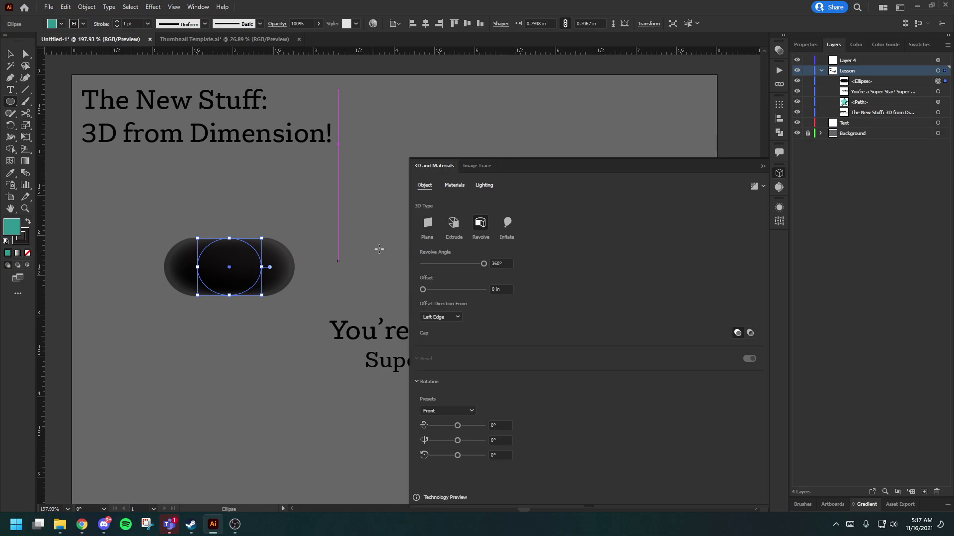
{"action": "mouse_move", "coordinate": [457, 426]}
{"action": "left_mouse_down"}
{"action": "mouse_move", "coordinate": [487, 422]}
{"action": "mouse_move", "coordinate": [467, 426]}
{"action": "left_mouse_up"}
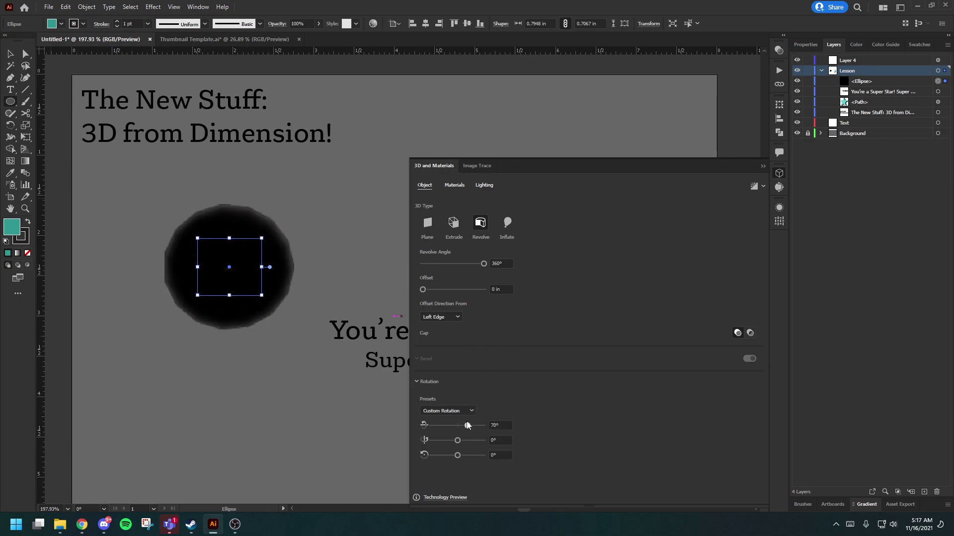
{"action": "left_click", "coordinate": [448, 224]}
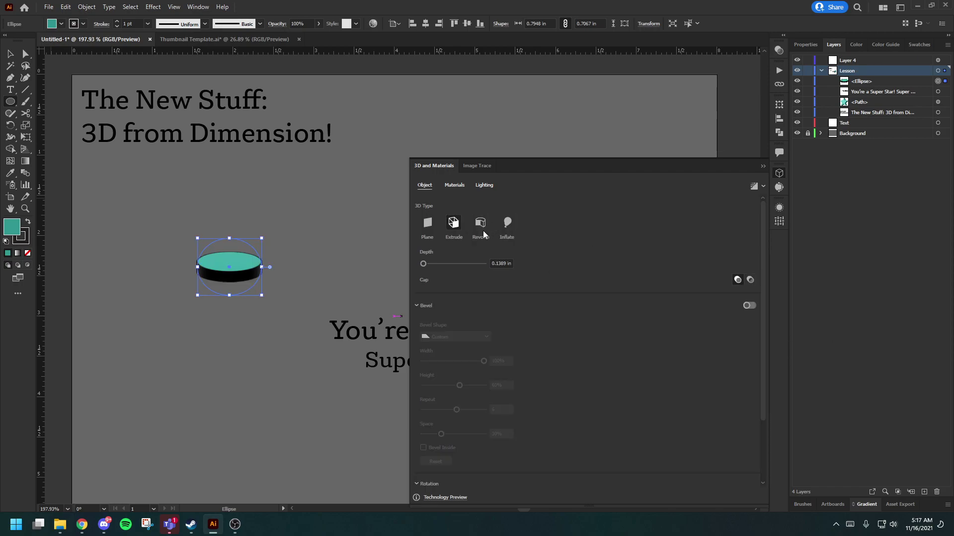
{"action": "left_click", "coordinate": [480, 225]}
Cut a wedge out of the revolved ellipse by adjusting its pie angle, leaving its width and height as they are
{"action": "left_click_drag", "start_coordinate": [269, 289], "coordinate": [222, 320]}
{"action": "right_click", "coordinate": [313, 282]}
{"action": "left_click", "coordinate": [293, 305]}
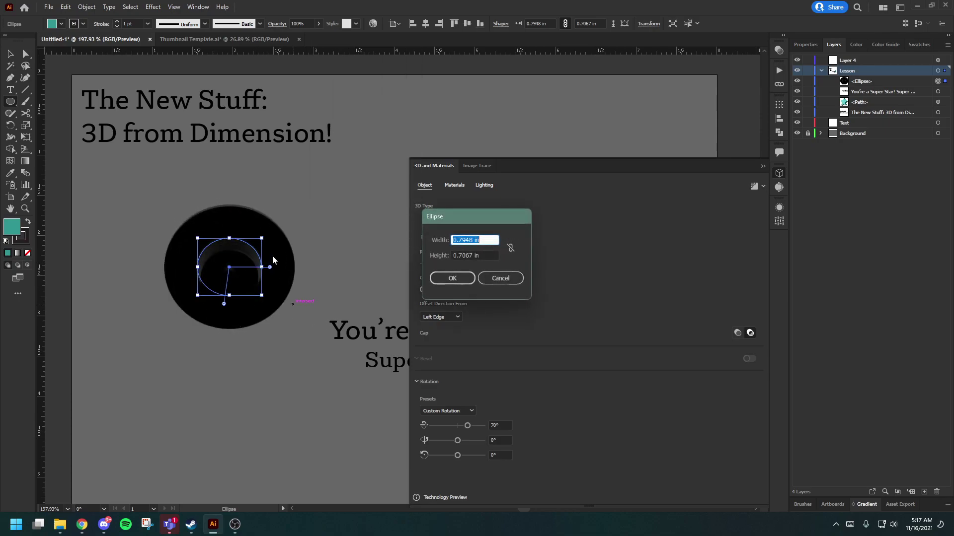
{"action": "left_click", "coordinate": [514, 278]}
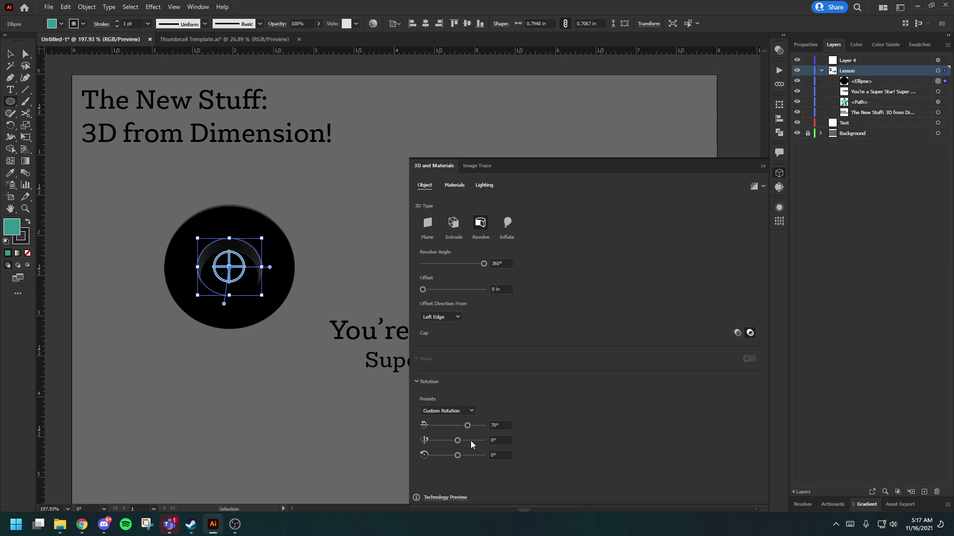
Rotate the revolved ellipse to -84° around the Y axis and widen the wedge cut from its pie shape
{"action": "mouse_move", "coordinate": [457, 440]}
{"action": "left_mouse_down"}
{"action": "mouse_move", "coordinate": [473, 441]}
{"action": "mouse_move", "coordinate": [435, 443]}
{"action": "mouse_move", "coordinate": [445, 443]}
{"action": "left_mouse_up"}
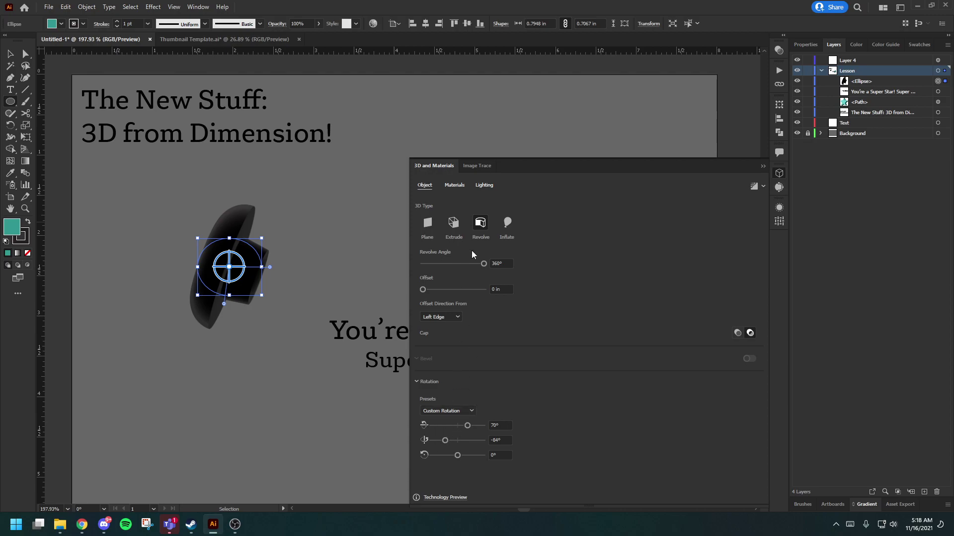
{"action": "left_click_drag", "start_coordinate": [223, 305], "coordinate": [201, 258]}
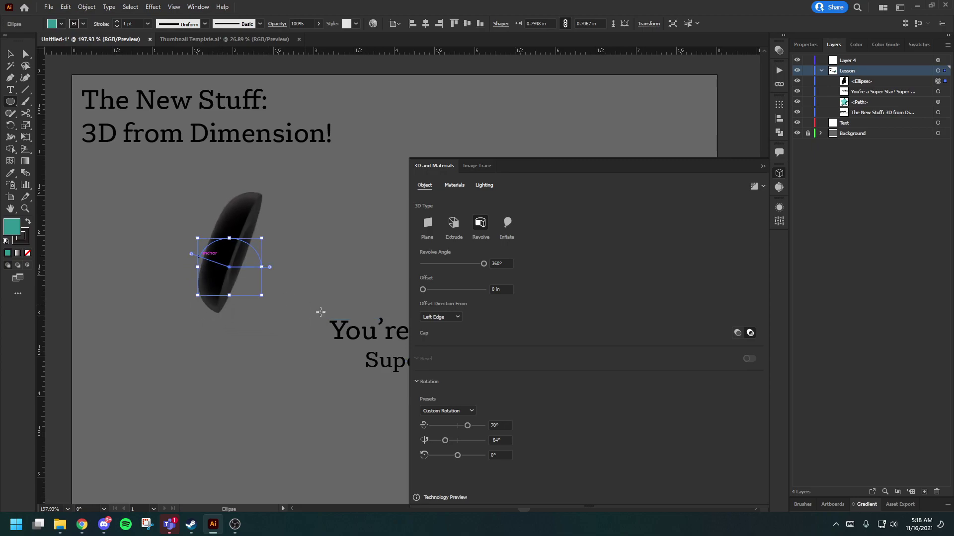
{"action": "right_click", "coordinate": [218, 295]}
{"action": "left_click", "coordinate": [257, 273]}
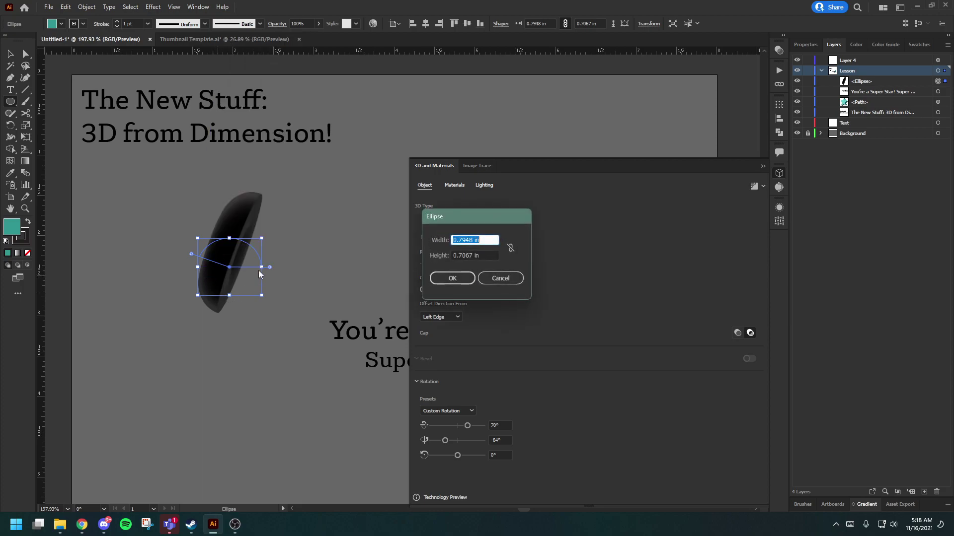
{"action": "left_click", "coordinate": [500, 278]}
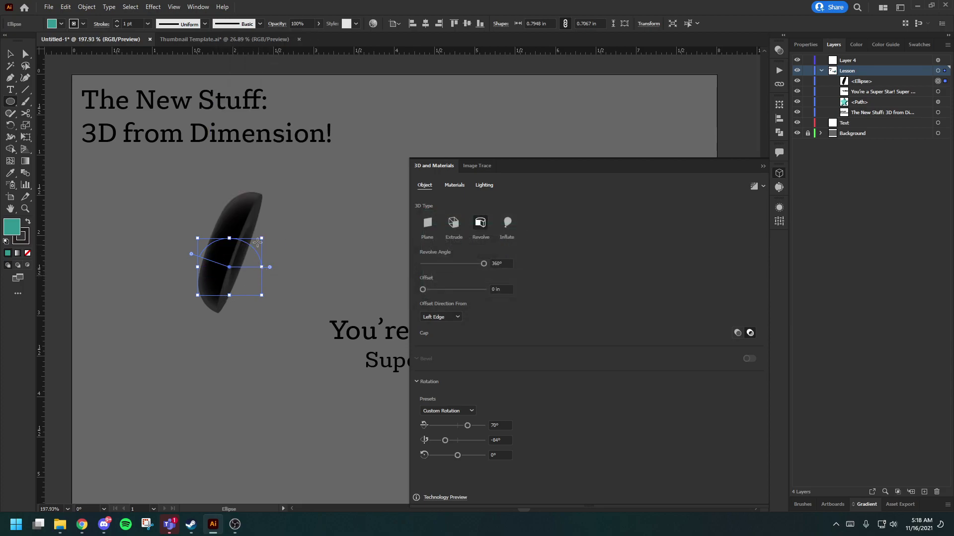
Set the revolved ellipse's Y-axis rotation to 105° and collapse the 3D and Materials settings
{"action": "left_click_drag", "start_coordinate": [445, 440], "coordinate": [469, 441]}
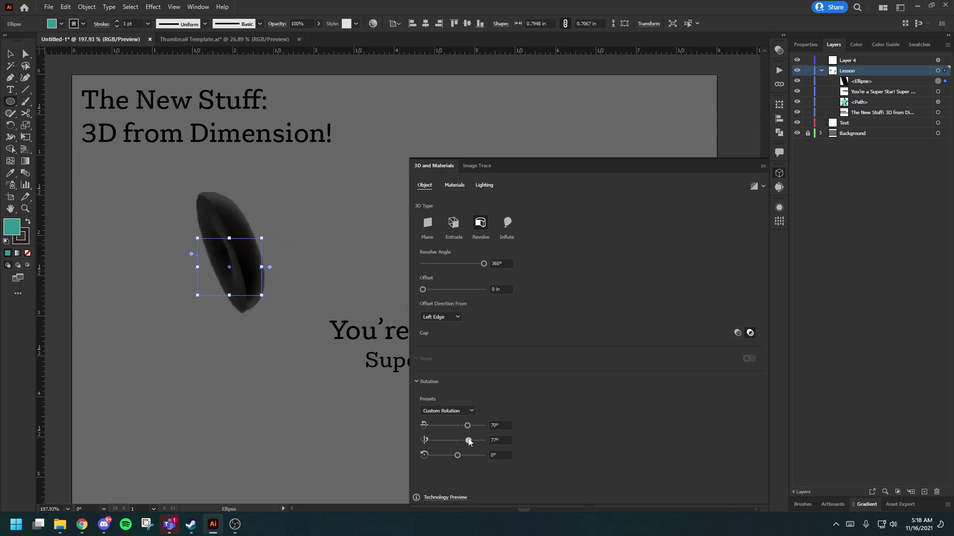
{"action": "left_click_drag", "start_coordinate": [469, 437], "coordinate": [470, 439]}
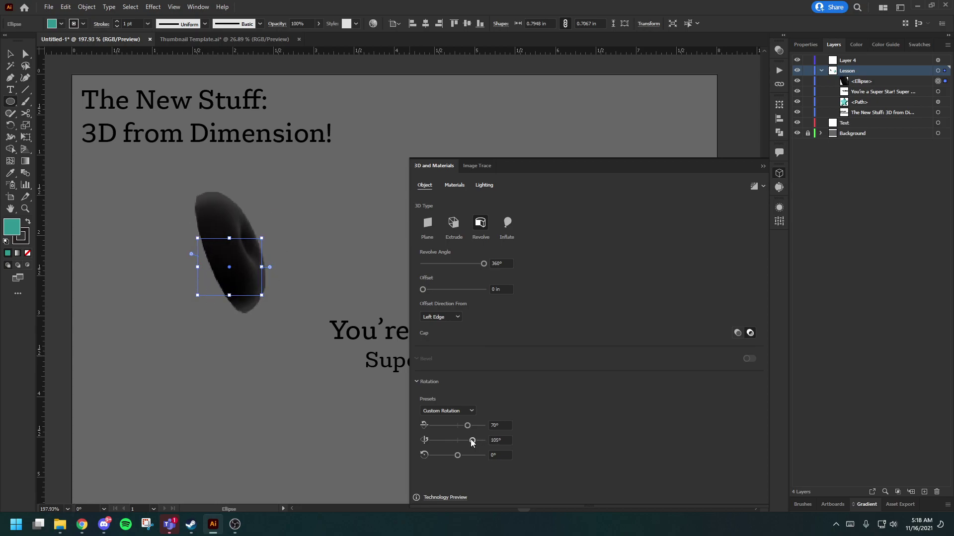
{"action": "left_click", "coordinate": [763, 167]}
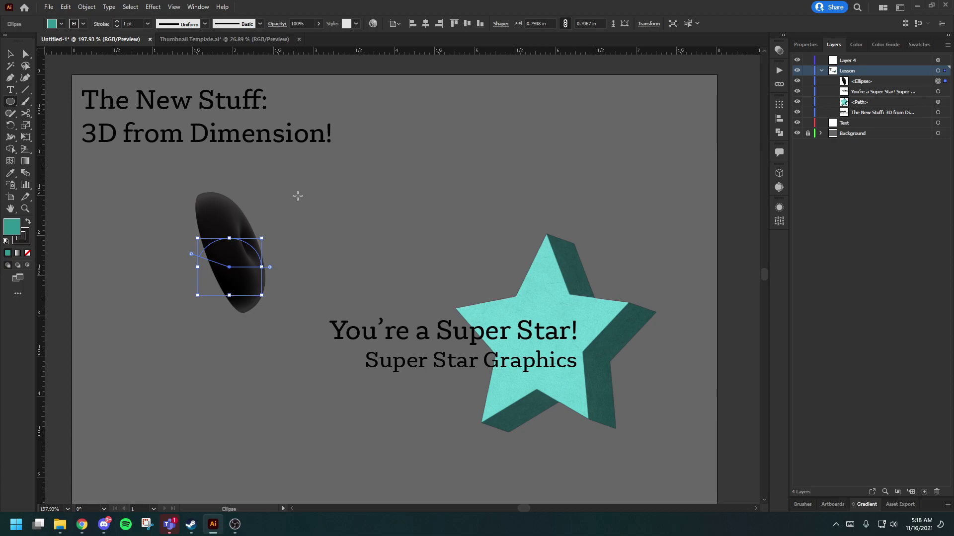
Undo the accidental extra ellipse and move the revolved shape up and to the right, above the message text
{"action": "left_click_drag", "start_coordinate": [230, 216], "coordinate": [330, 273]}
{"action": "key", "text": "ctrl+z"}
{"action": "key", "text": "v"}
{"action": "left_click_drag", "start_coordinate": [217, 210], "coordinate": [423, 155]}
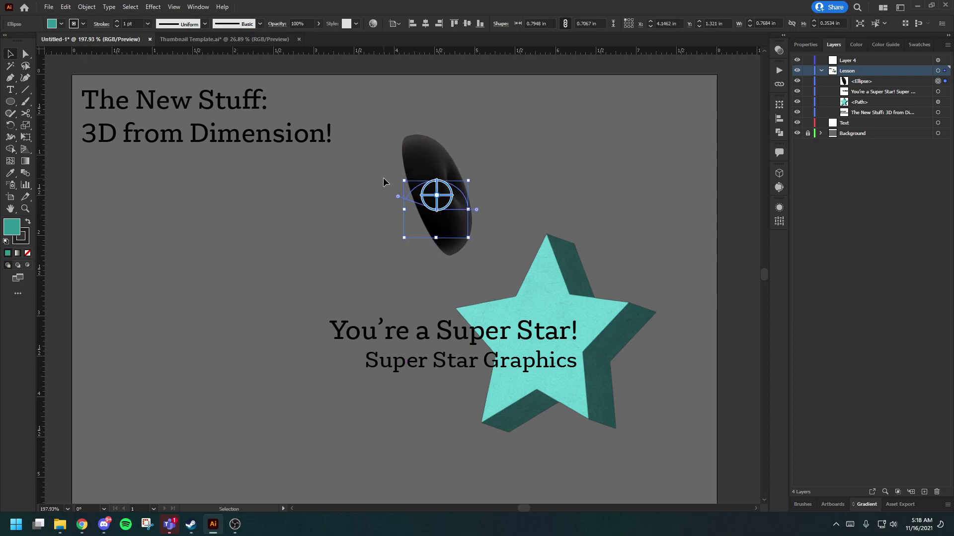
Find the Appearance Panel by searching the tools and help for "appear", and open it for the revolved ellipse
{"action": "left_click", "coordinate": [858, 8]}
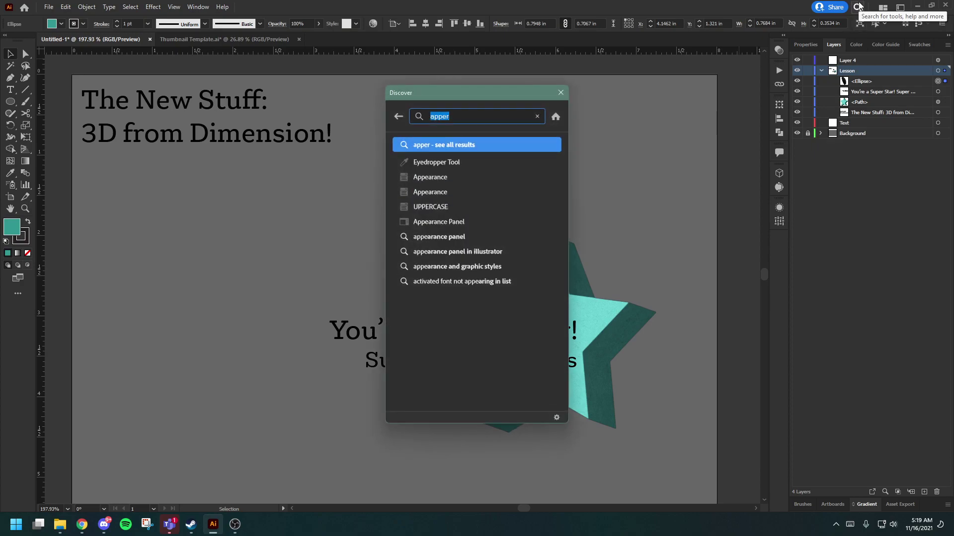
{"action": "left_click", "coordinate": [458, 112]}
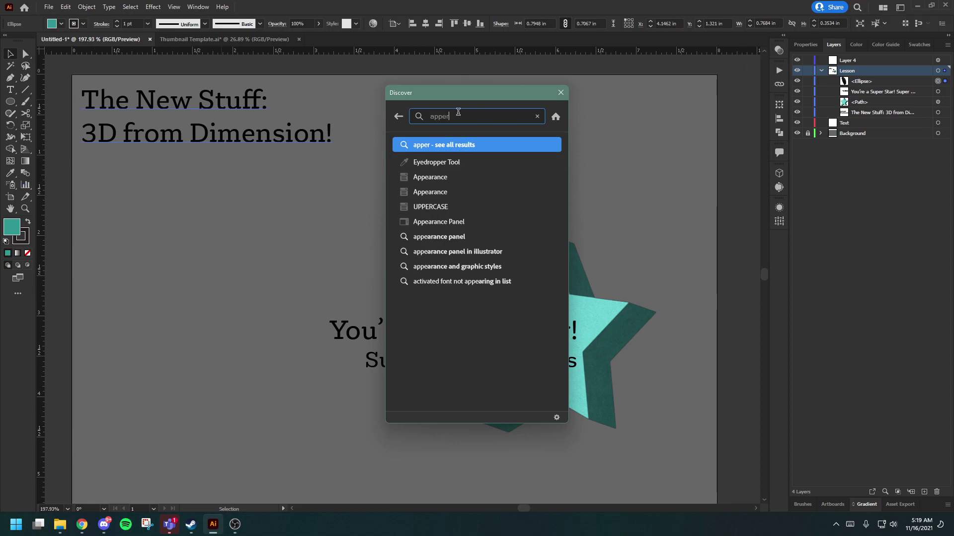
{"action": "key", "text": "BackSpace"}
{"action": "key", "text": "BackSpace"}
{"action": "key", "text": "BackSpace"}
{"action": "key", "text": "BackSpace"}
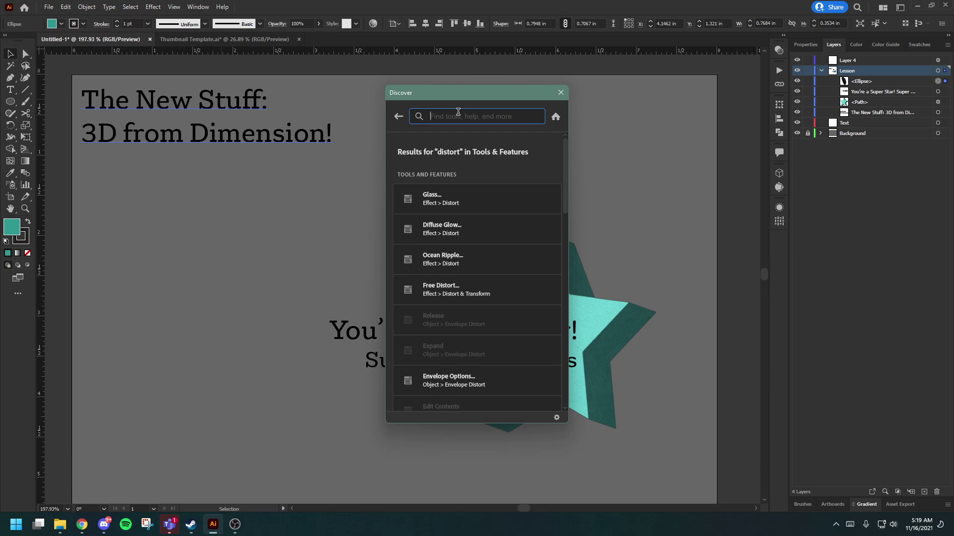
{"action": "type", "text": "appear"}
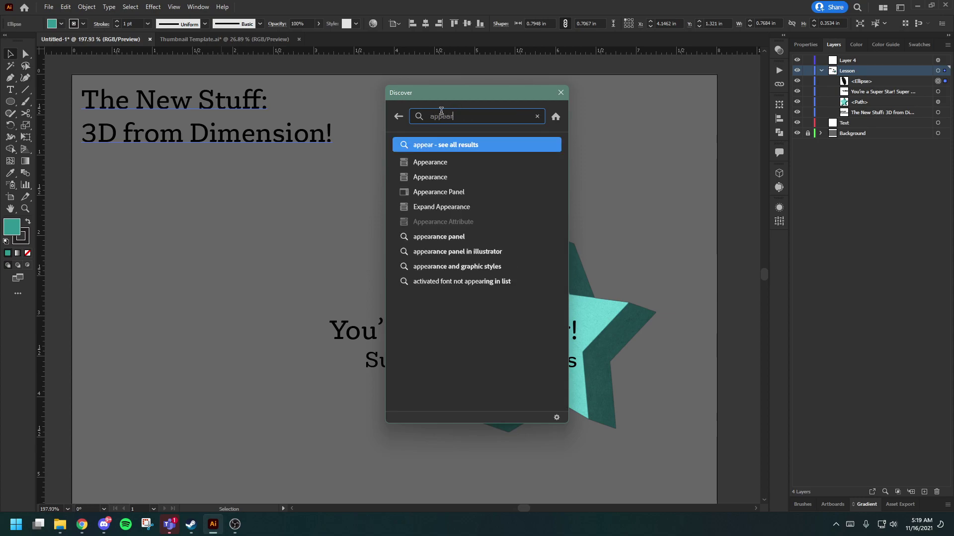
{"action": "left_click", "coordinate": [432, 192]}
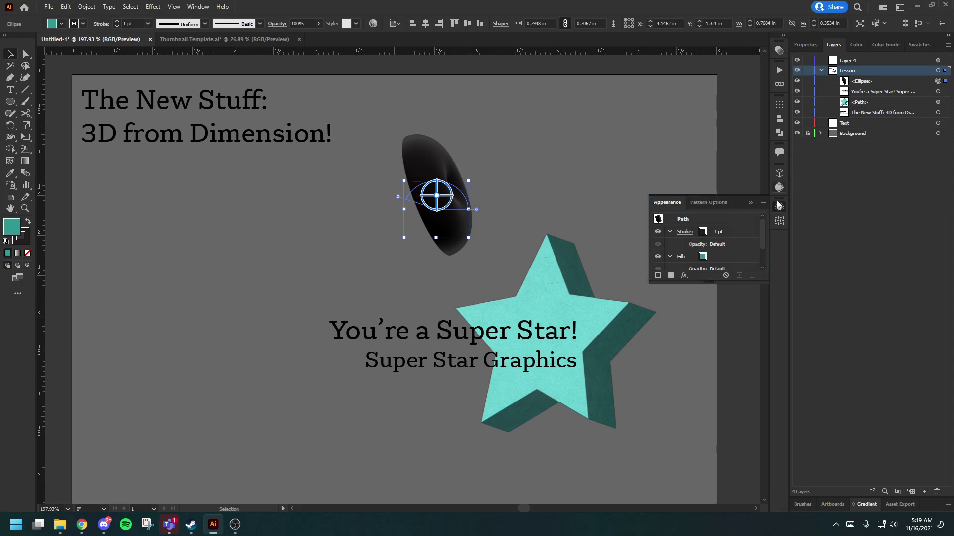
Collapse the Appearance settings and deselect the revolved ellipse
{"action": "left_click", "coordinate": [751, 203]}
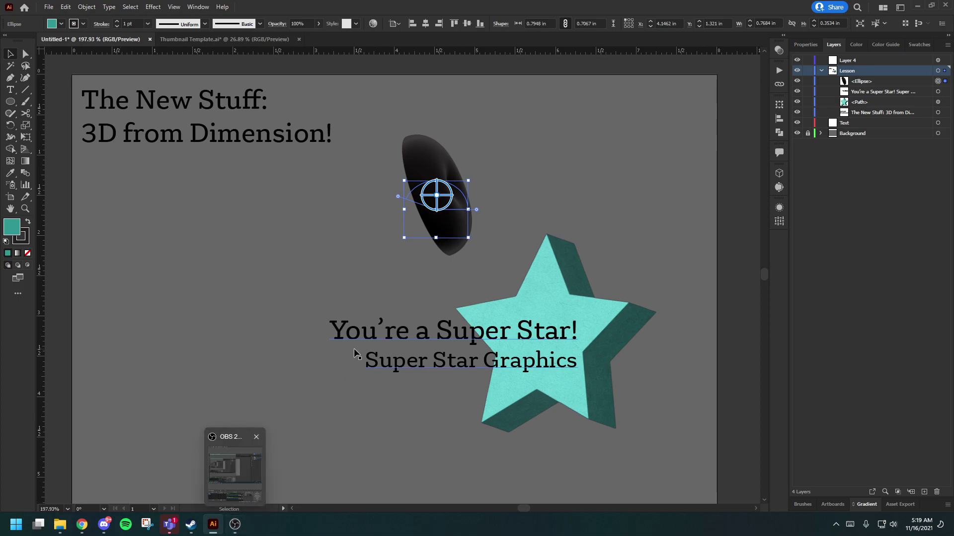
{"action": "left_click", "coordinate": [274, 326]}
{"action": "left_click", "coordinate": [188, 277]}
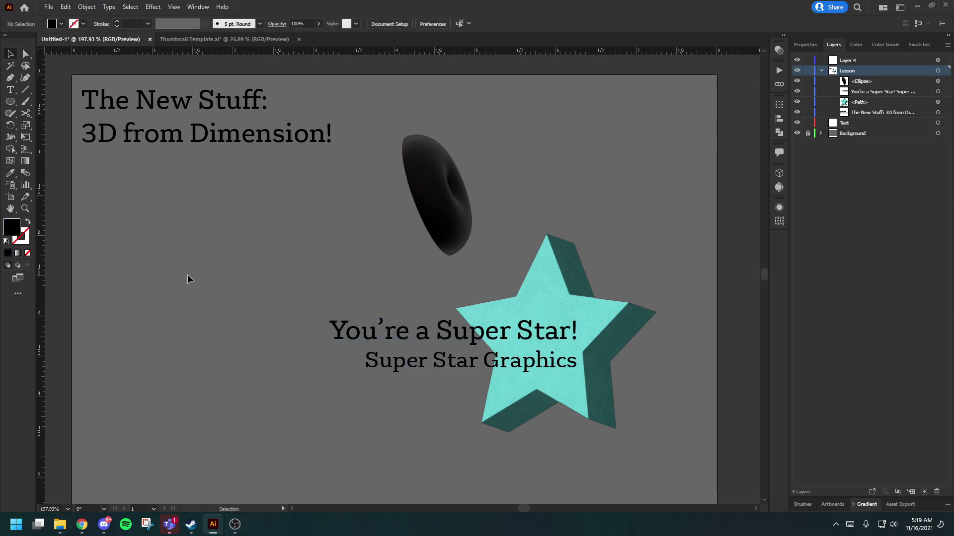